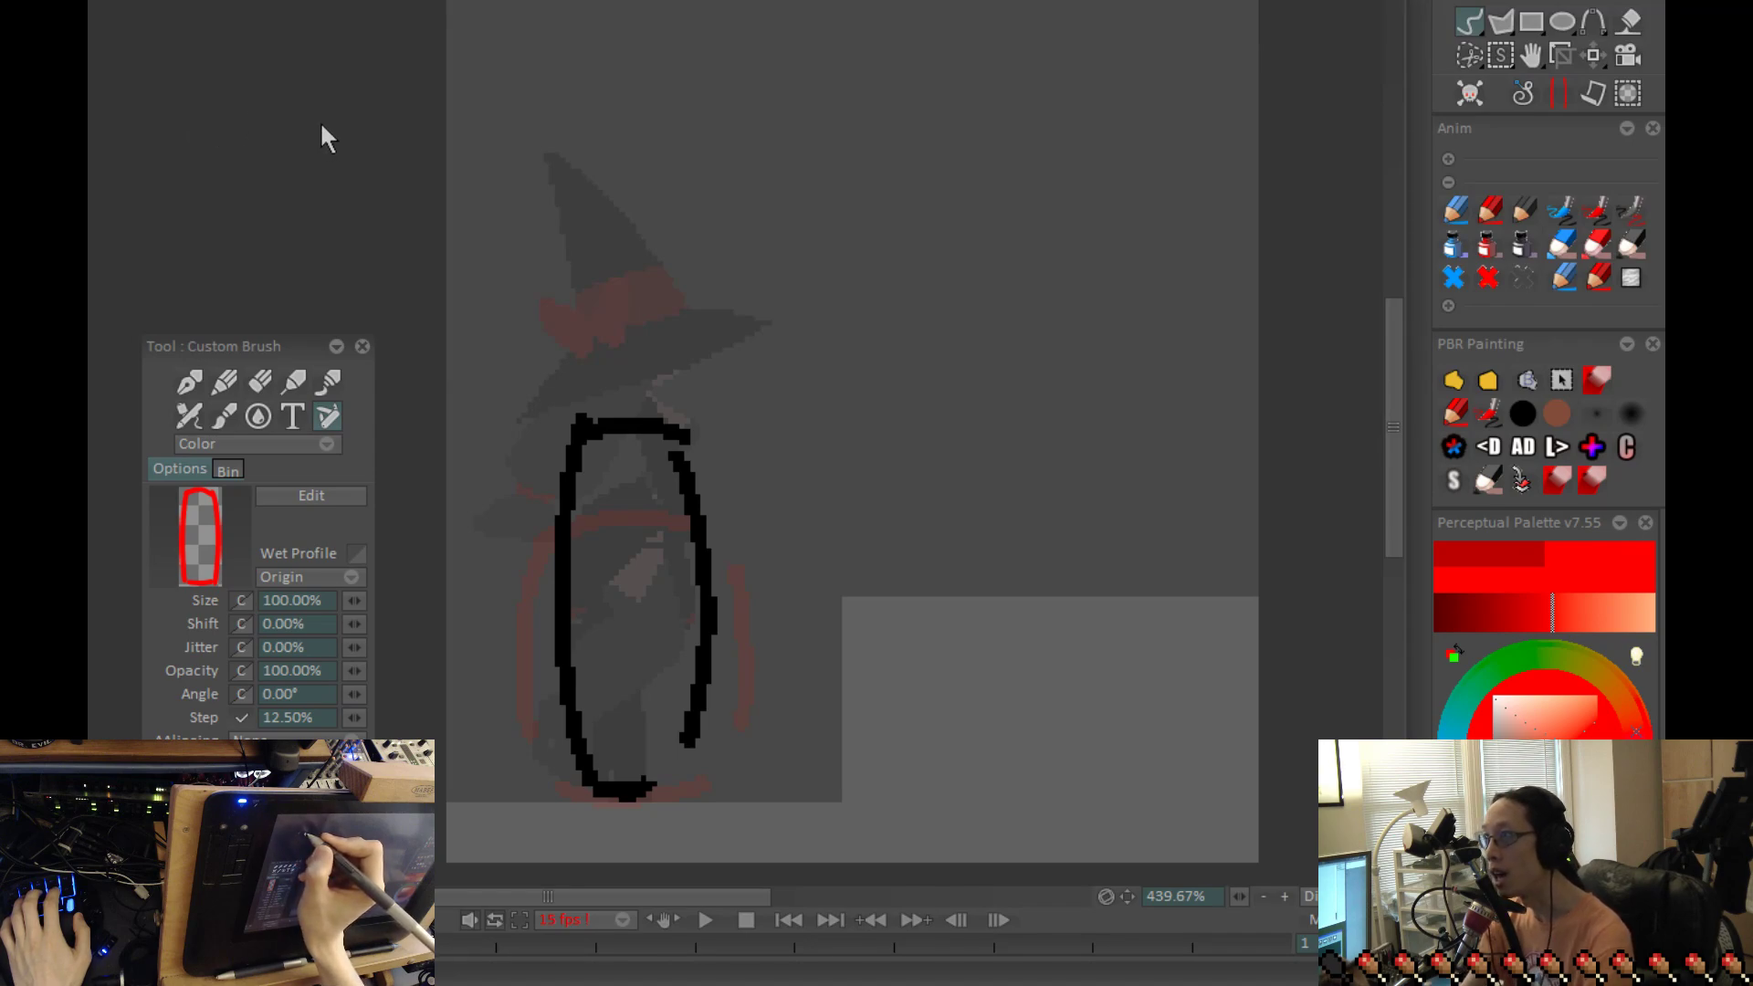
# Step: Recolour the rough tall outline over the witch from black to red
pyautogui.click(1487, 245)
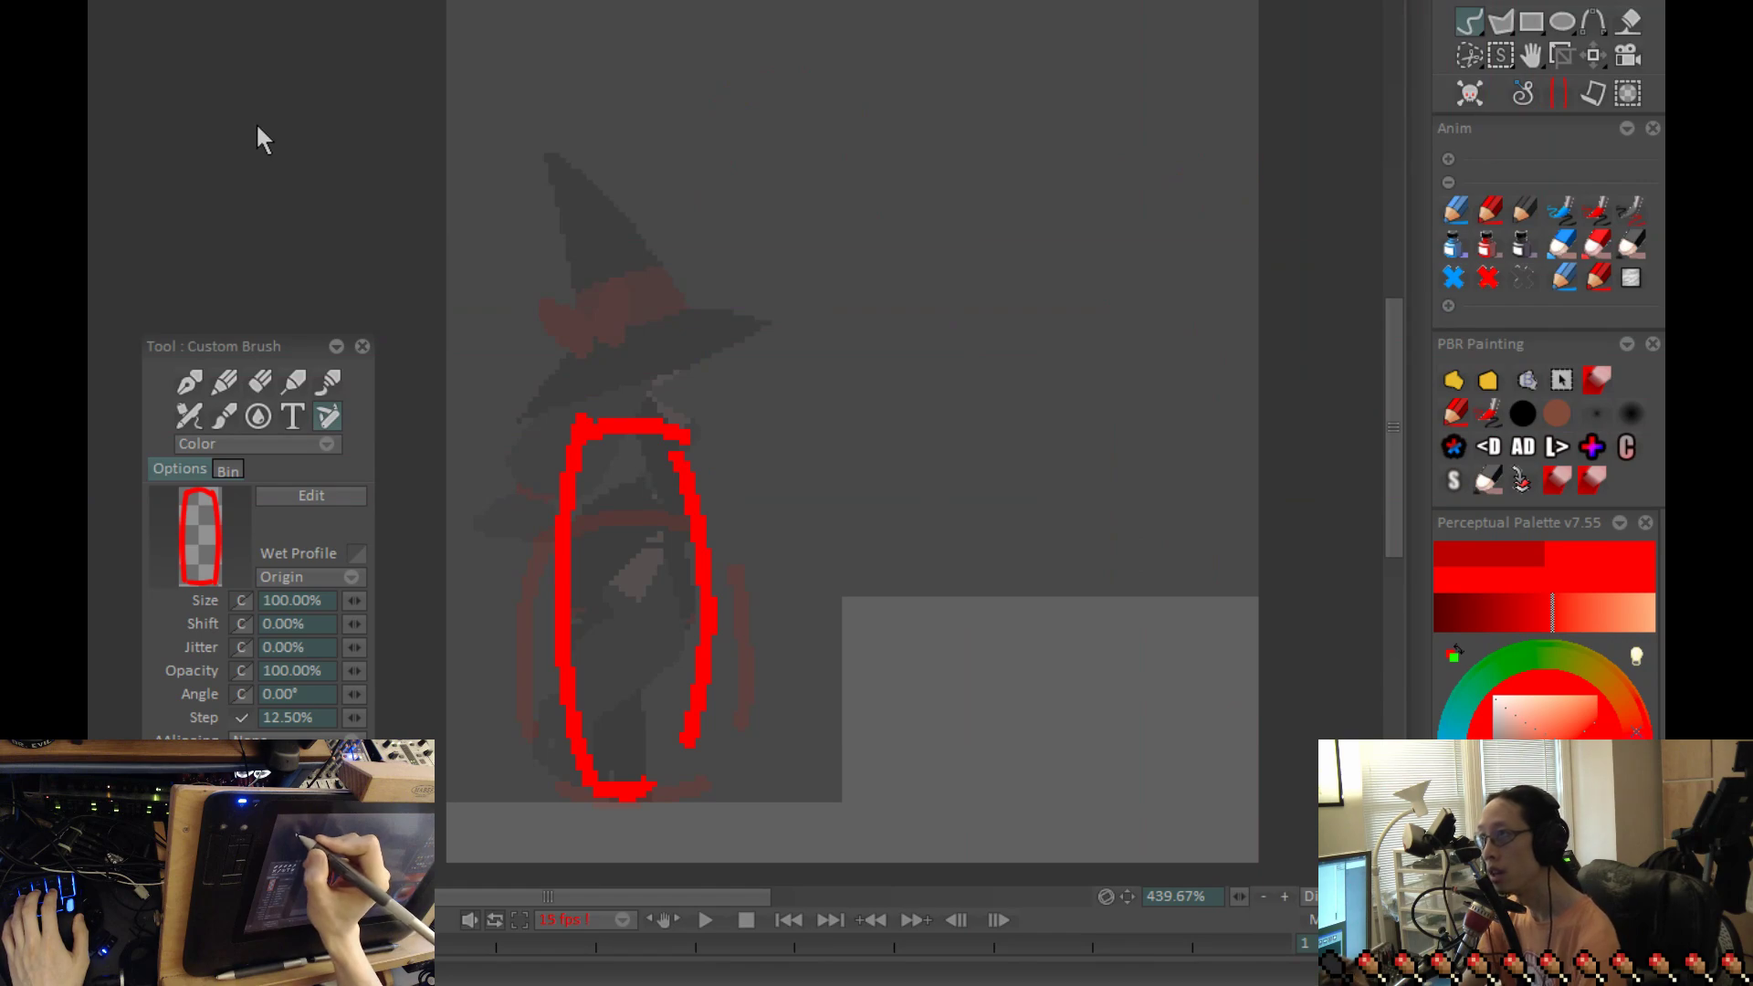
pyautogui.press('Right')
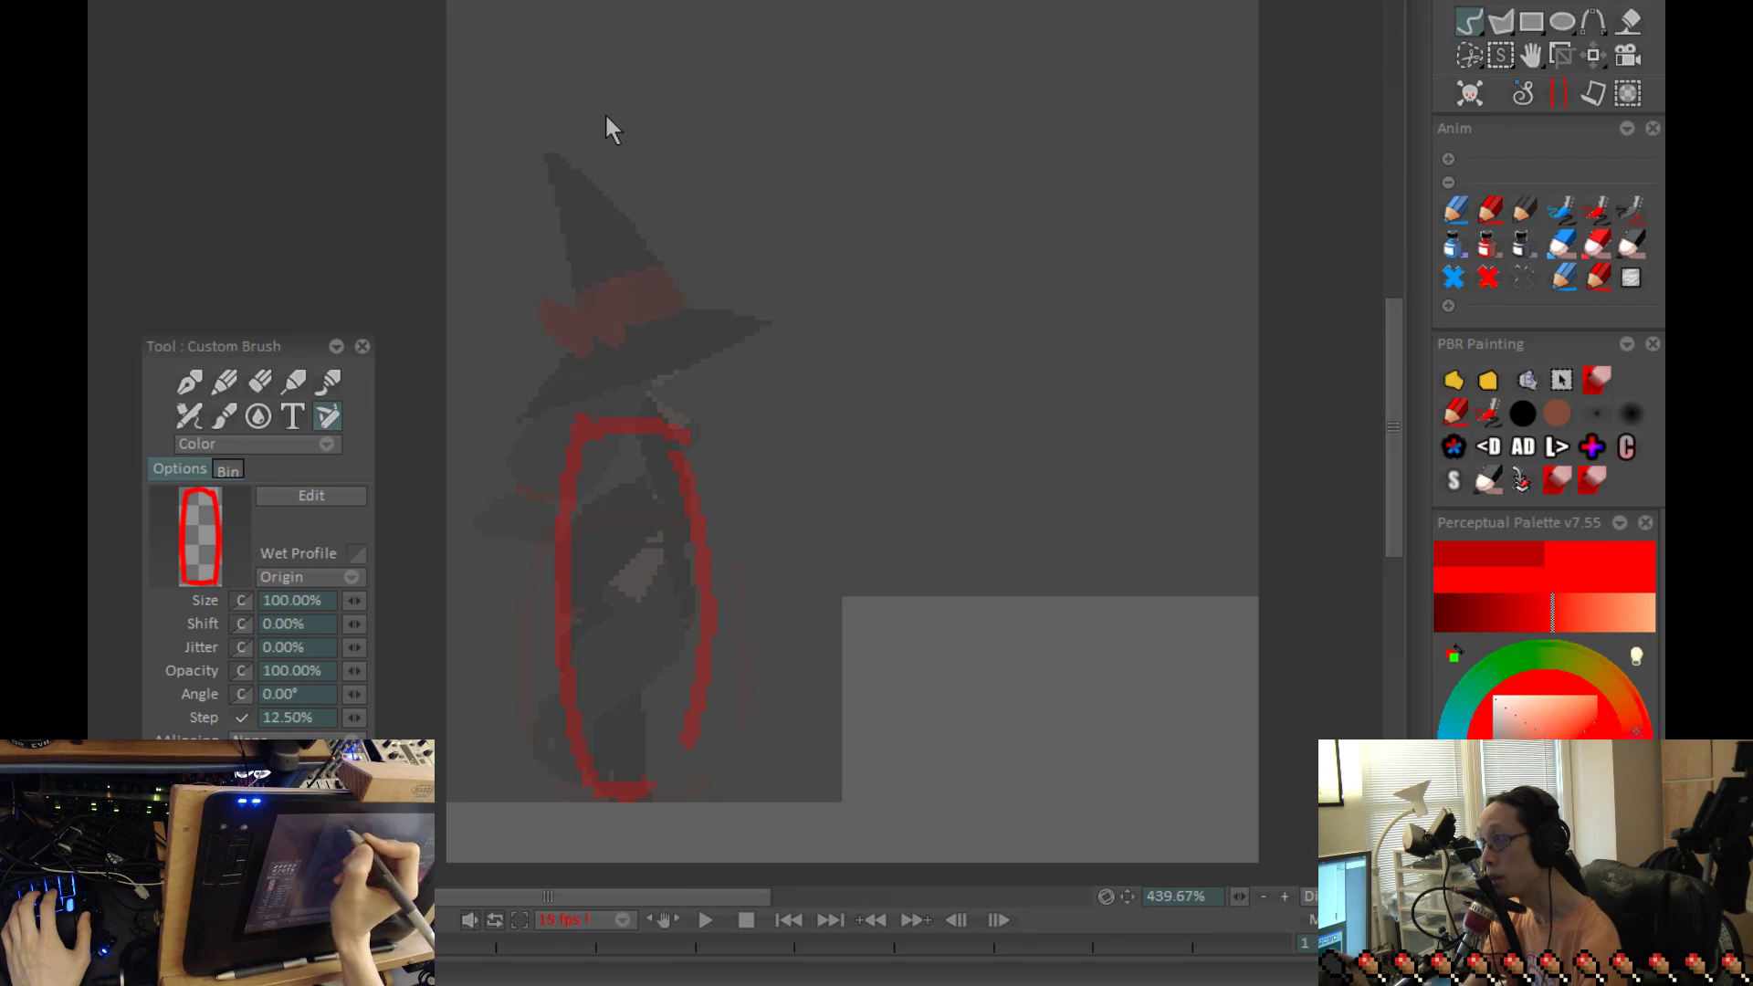
# Step: Break the empty top layer into new instances at frames 3, 5, 6, 7, 8 and 10, then hide the timeline
pyautogui.moveTo(1096, 0); pyautogui.dragTo(1277, 340)
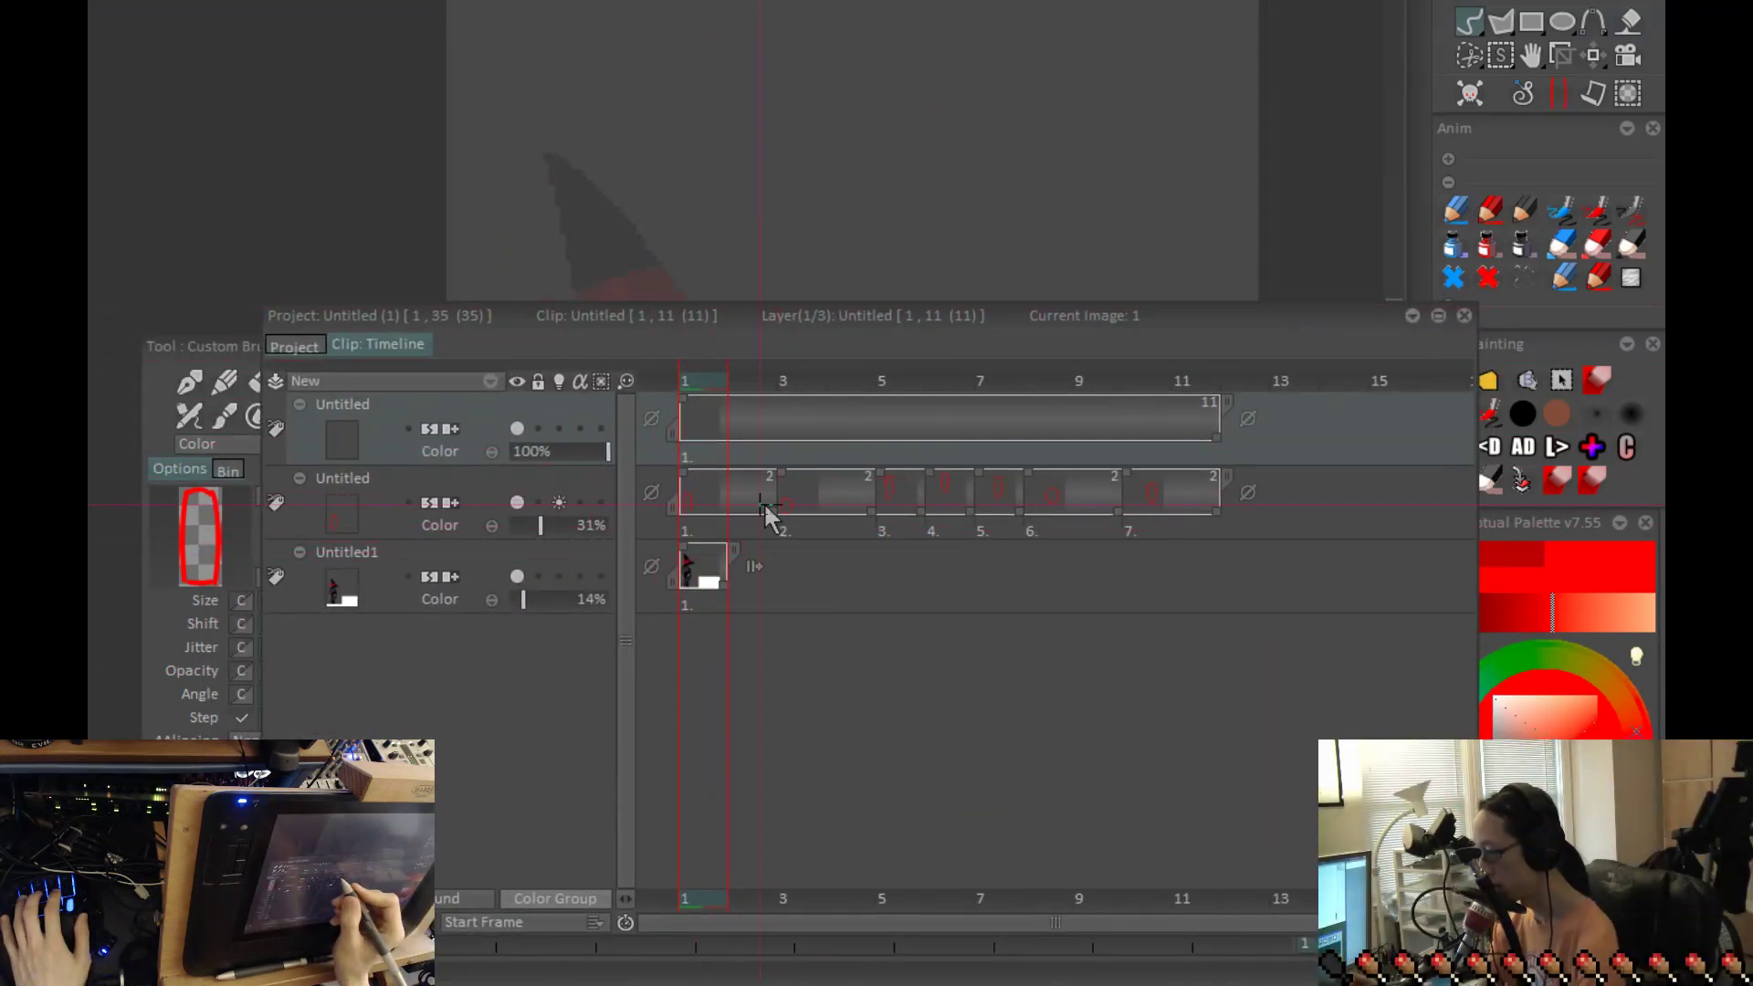
pyautogui.press('Right')
pyautogui.press('Right')
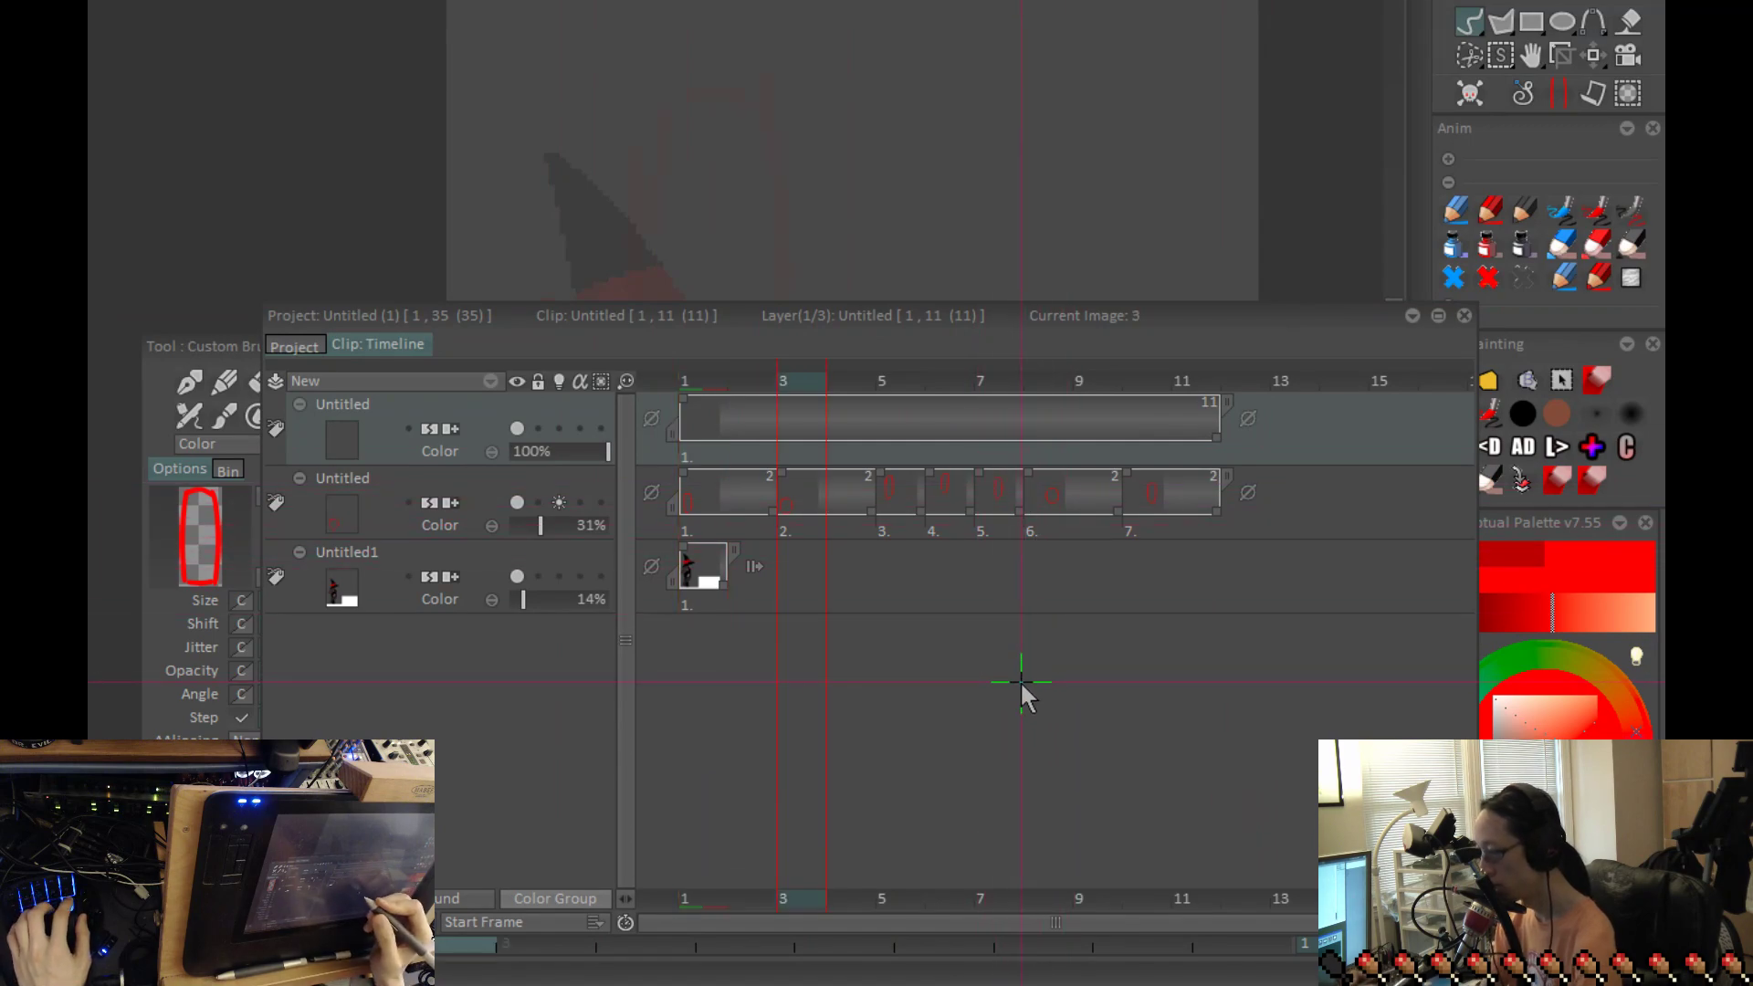
pyautogui.press('Insert')
pyautogui.press('Right')
pyautogui.press('Right')
pyautogui.press('Insert')
pyautogui.press('Right')
pyautogui.press('Insert')
pyautogui.press('Right')
pyautogui.press('Insert')
pyautogui.press('Right')
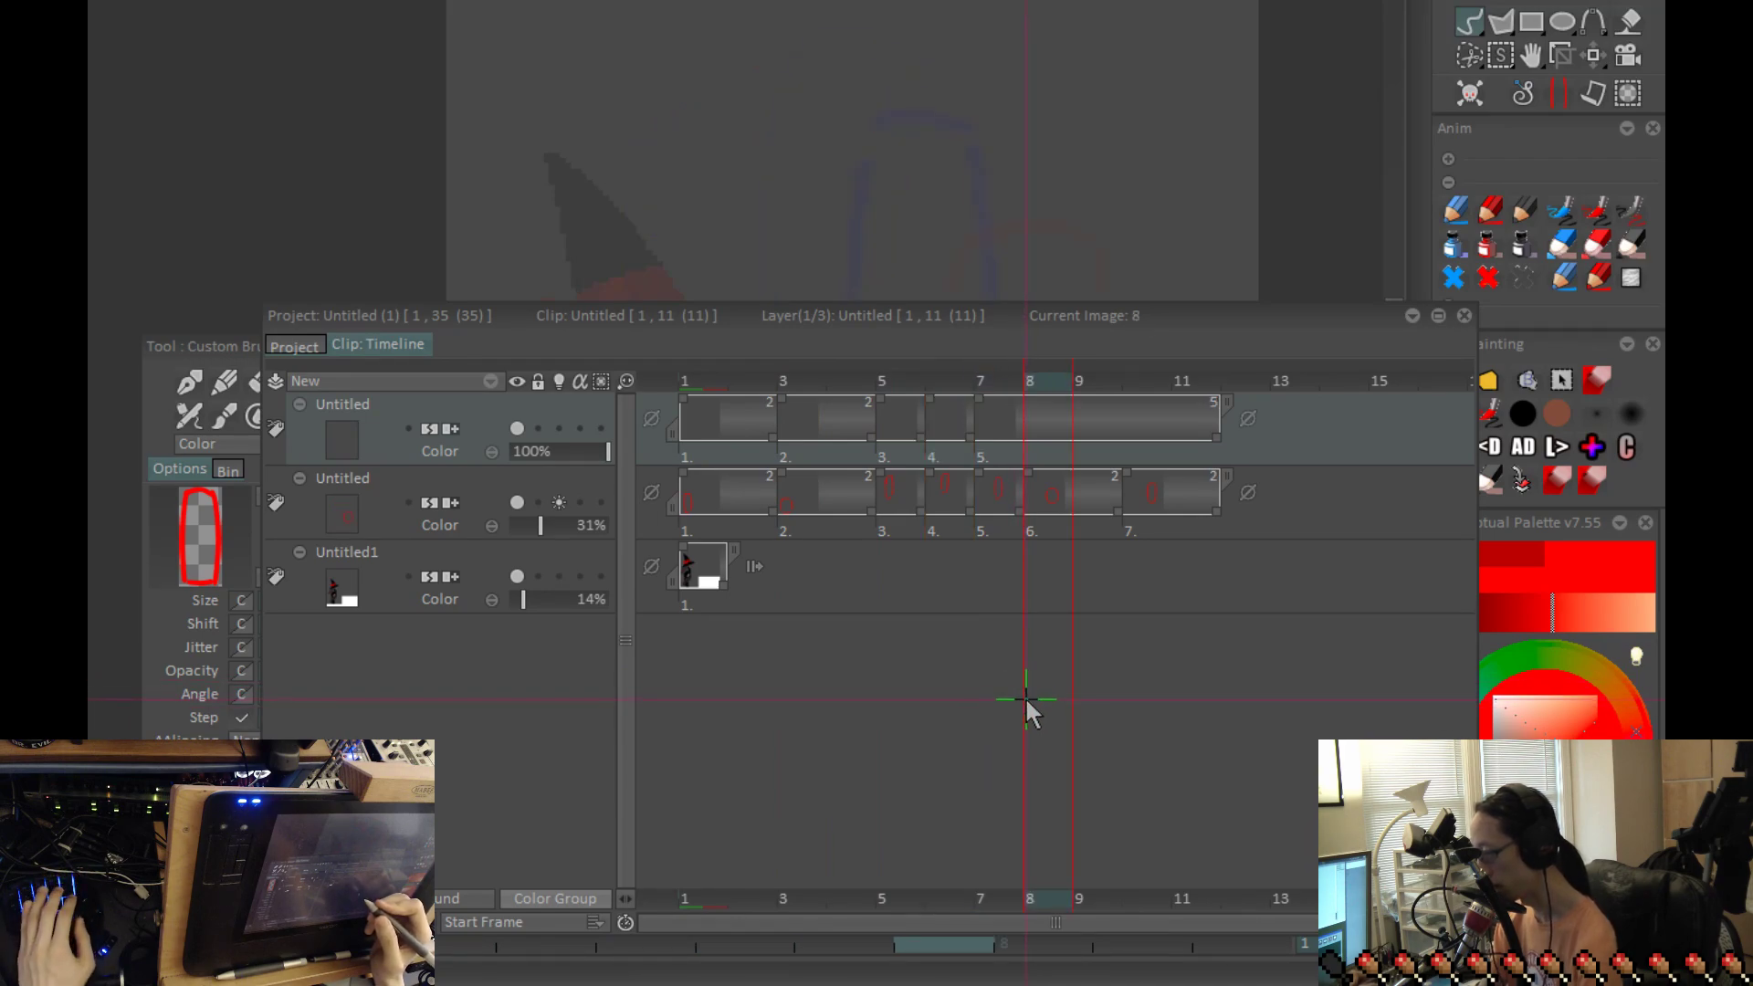
pyautogui.press('Insert')
pyautogui.press('Right')
pyautogui.press('Right')
pyautogui.press('Insert')
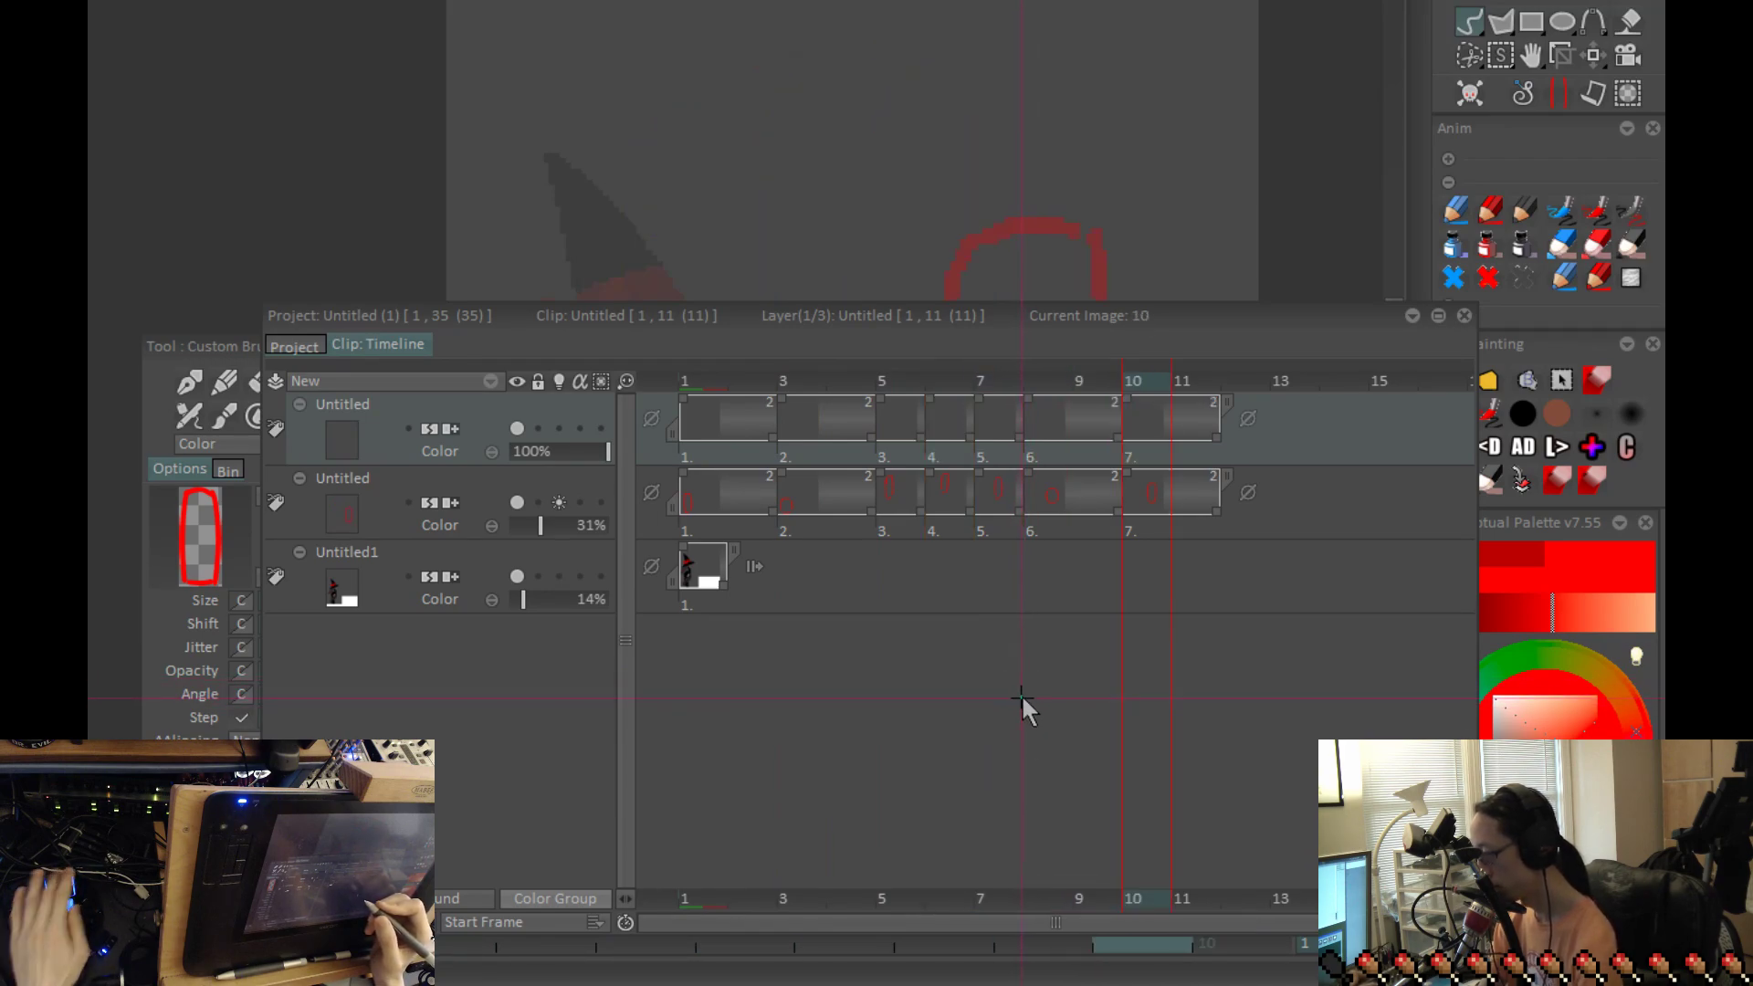
pyautogui.press('>')
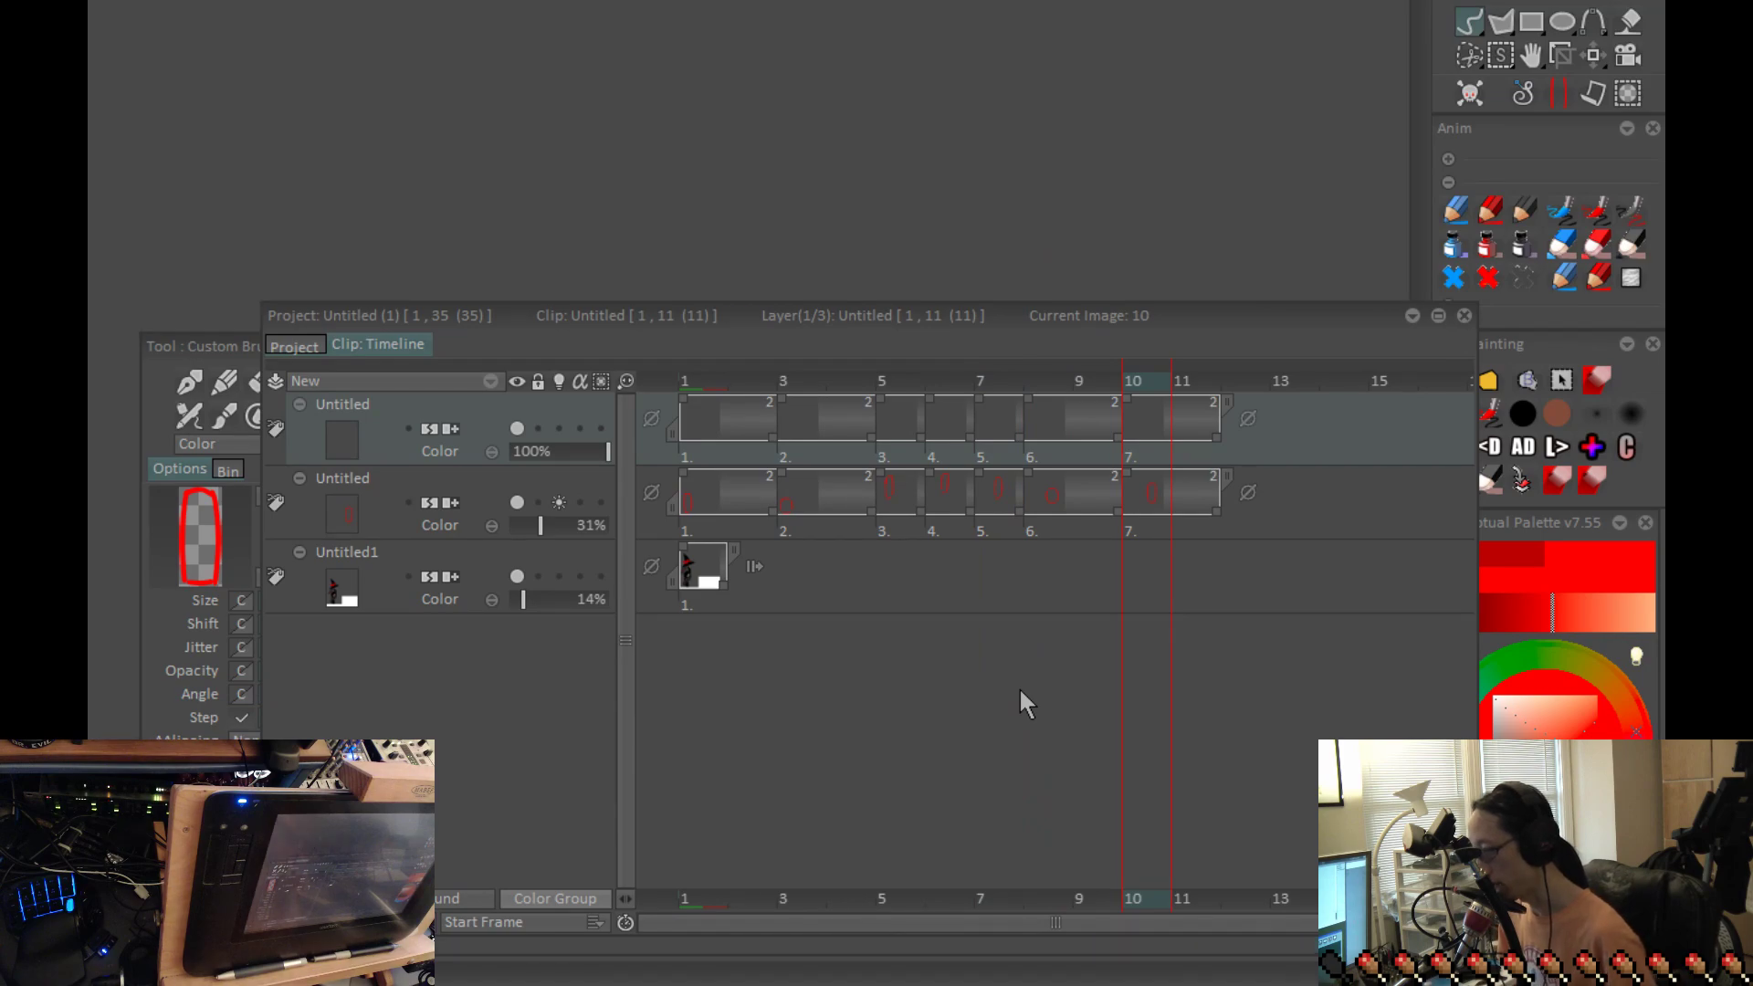
pyautogui.press('BackSpace')
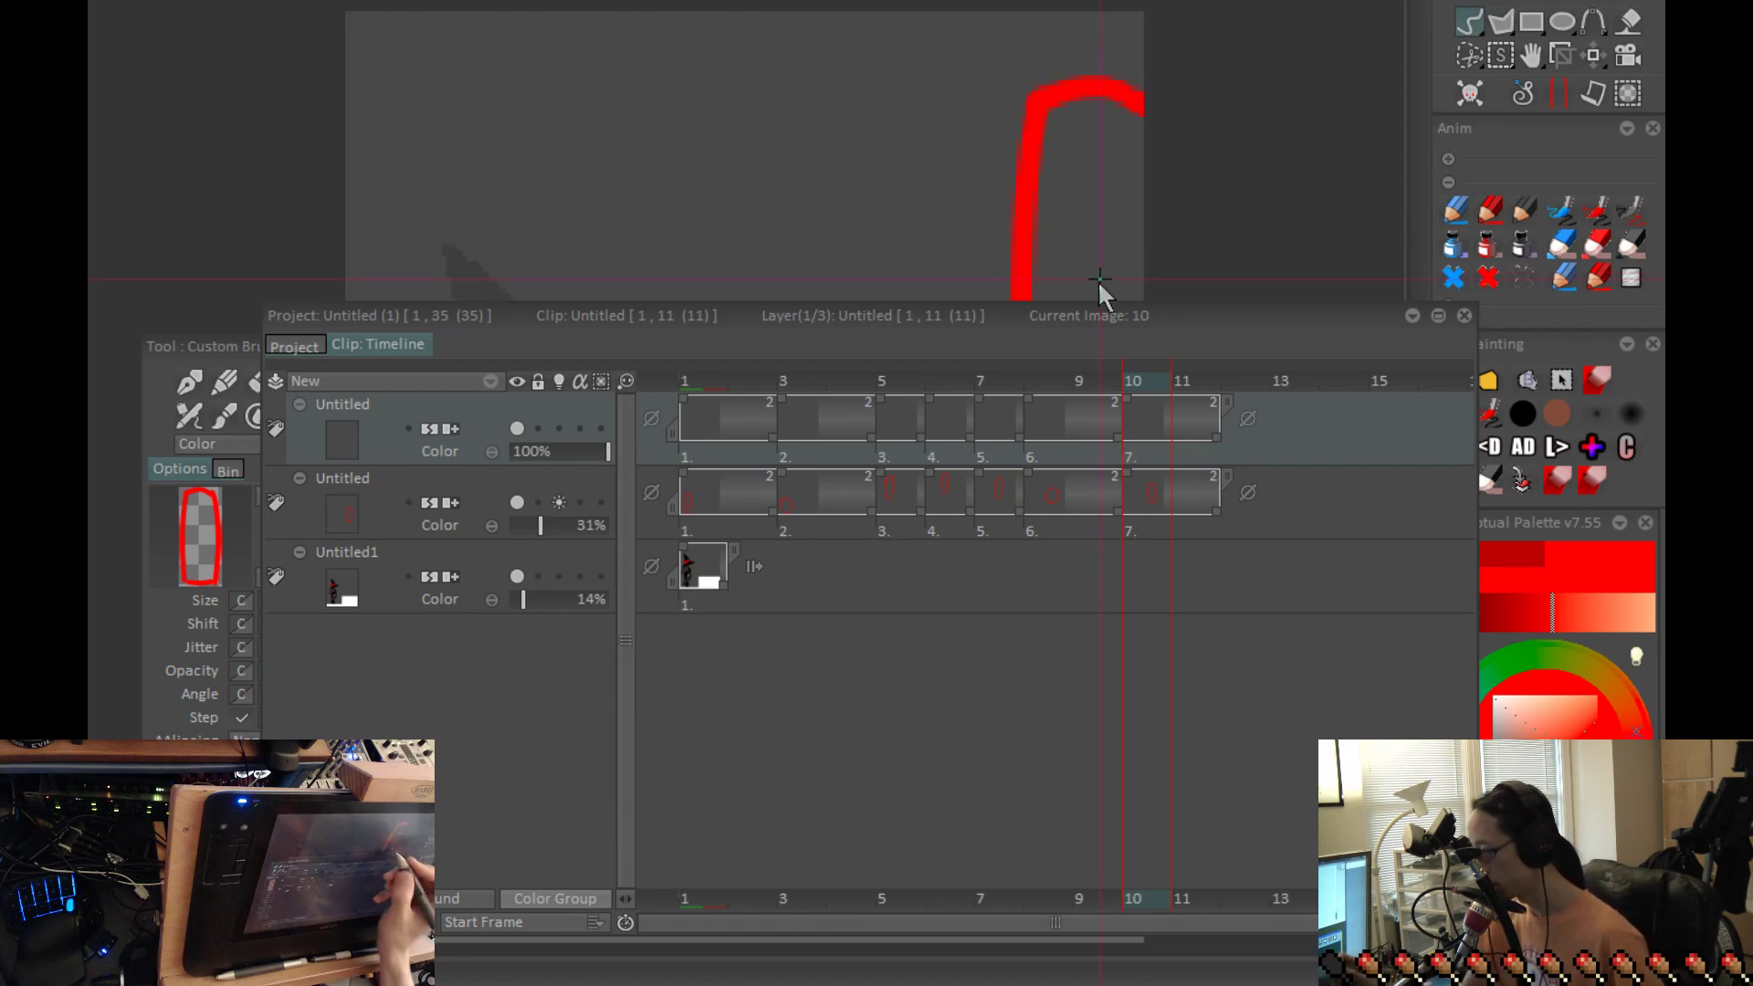
pyautogui.moveTo(1081, 312); pyautogui.dragTo(1185, 362)
pyautogui.press('Tab')
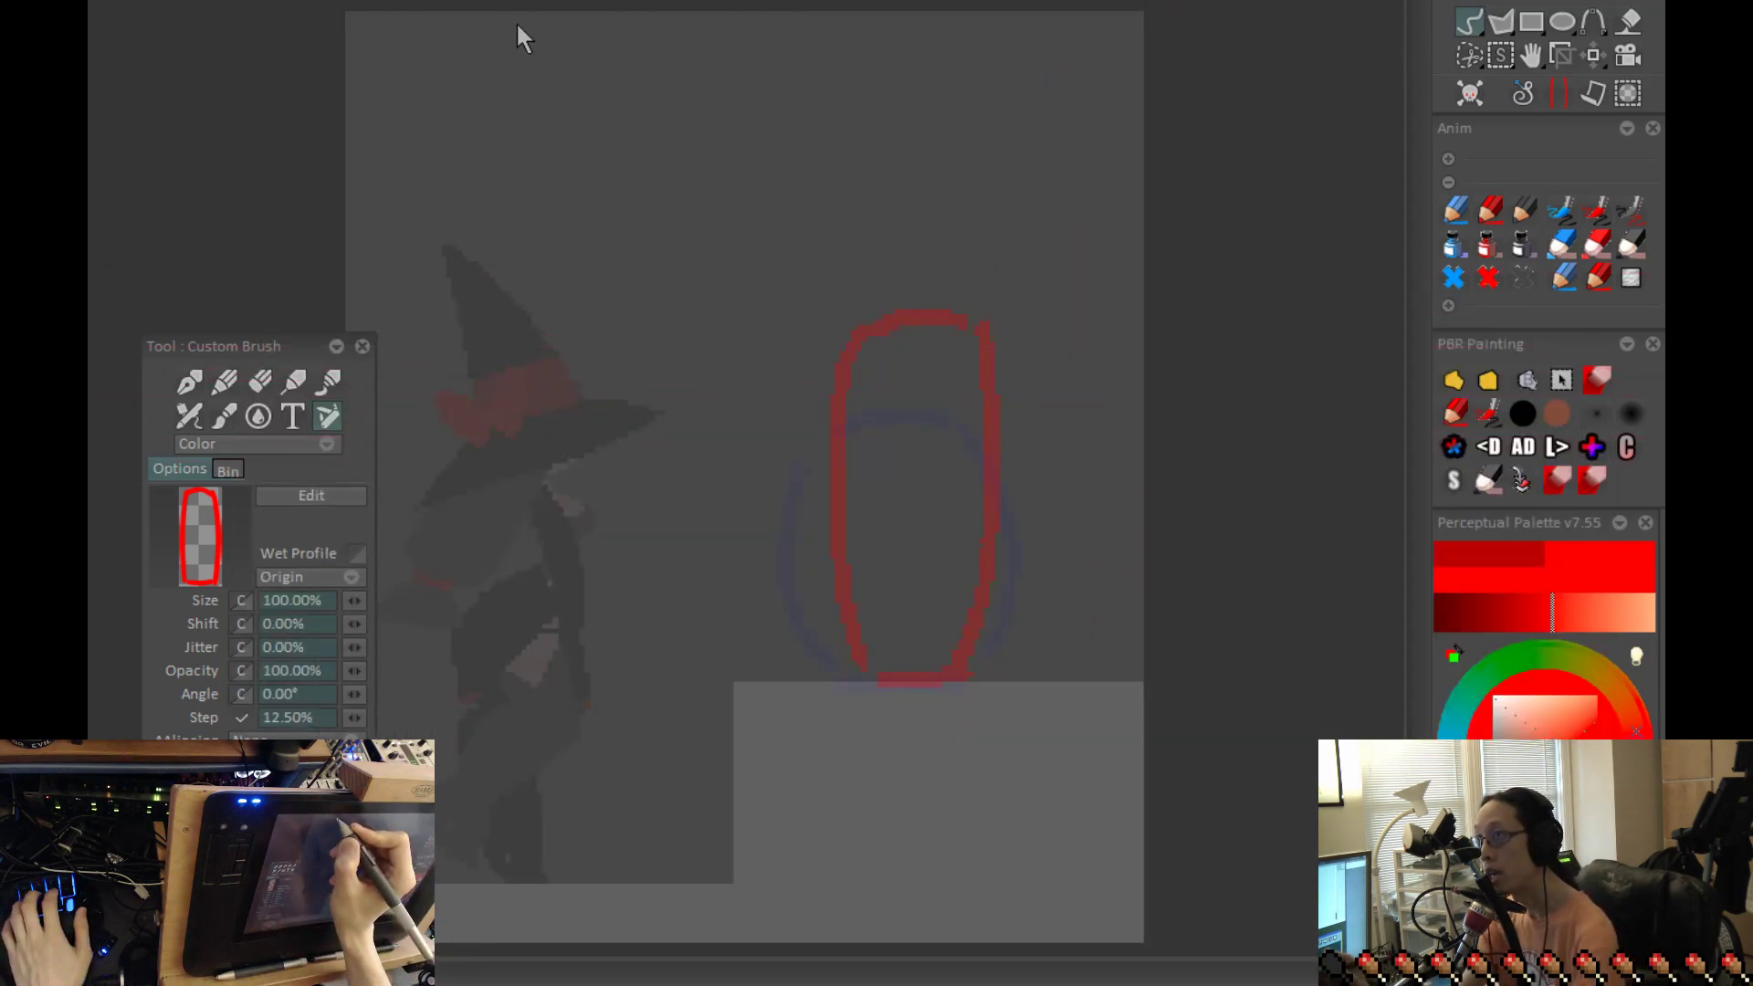
# Step: Return to the tall starting outline and set up the Pen brush with constant power and antialiasing off
pyautogui.press('Left')
pyautogui.press('Left')
pyautogui.press('Left')
pyautogui.press('Left')
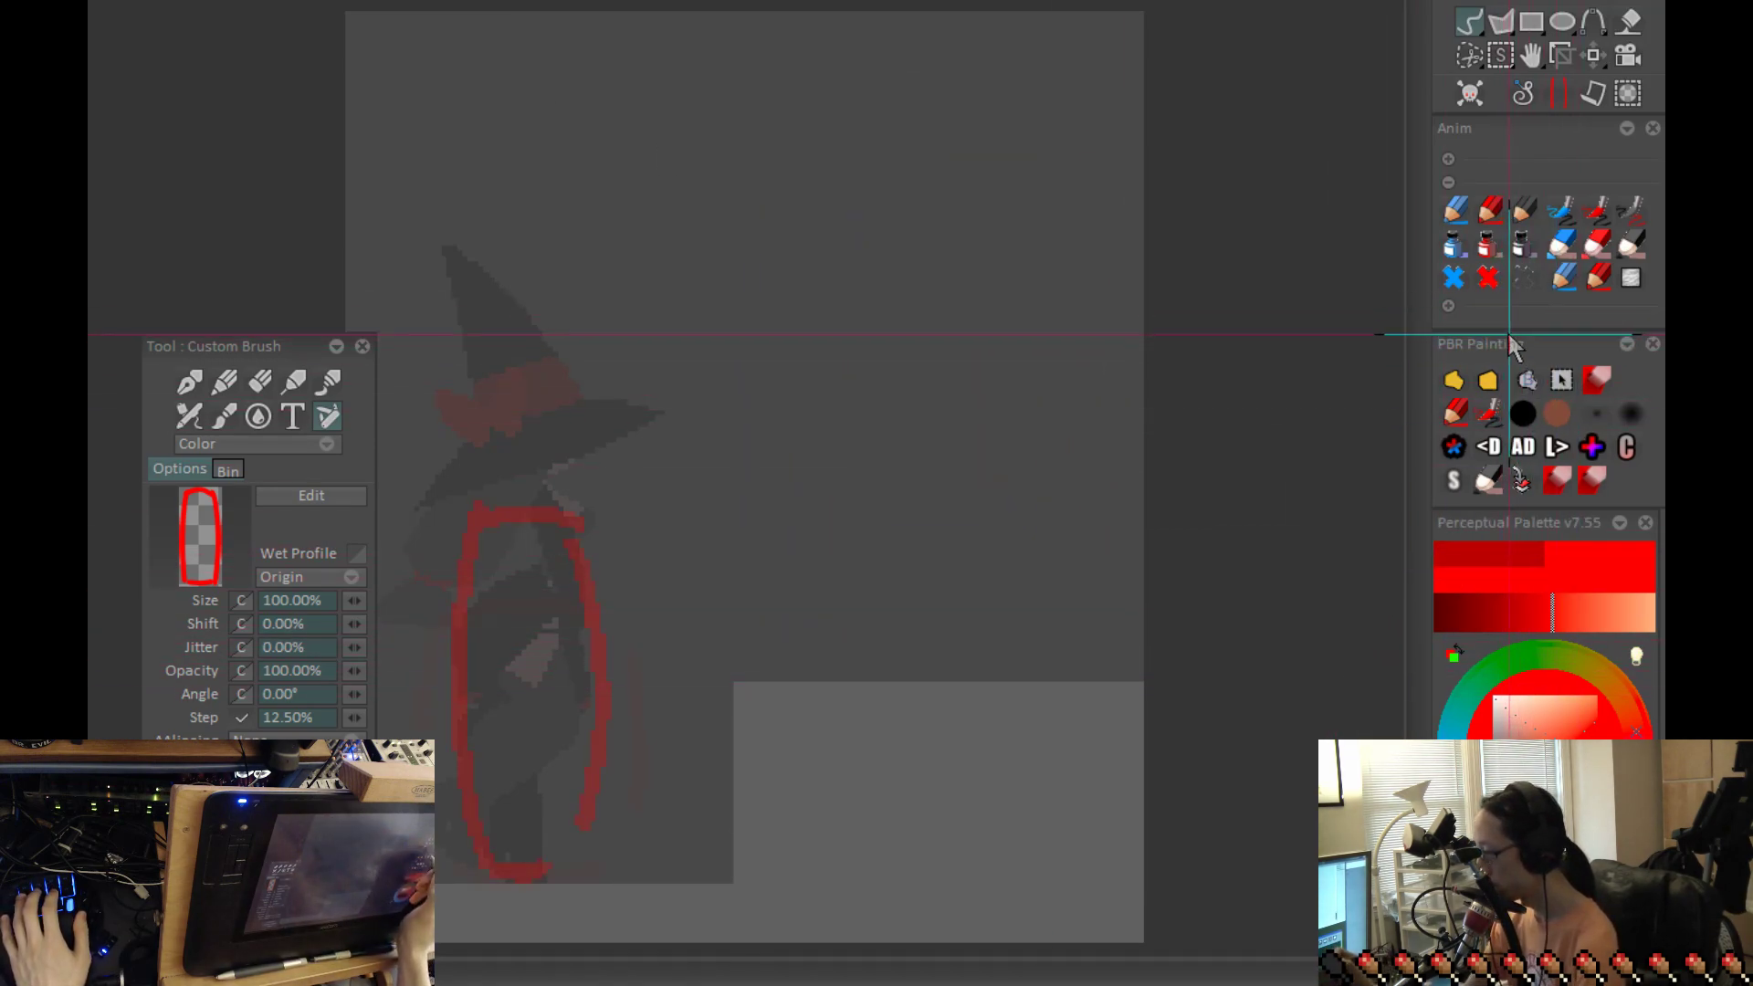
pyautogui.click(1446, 376)
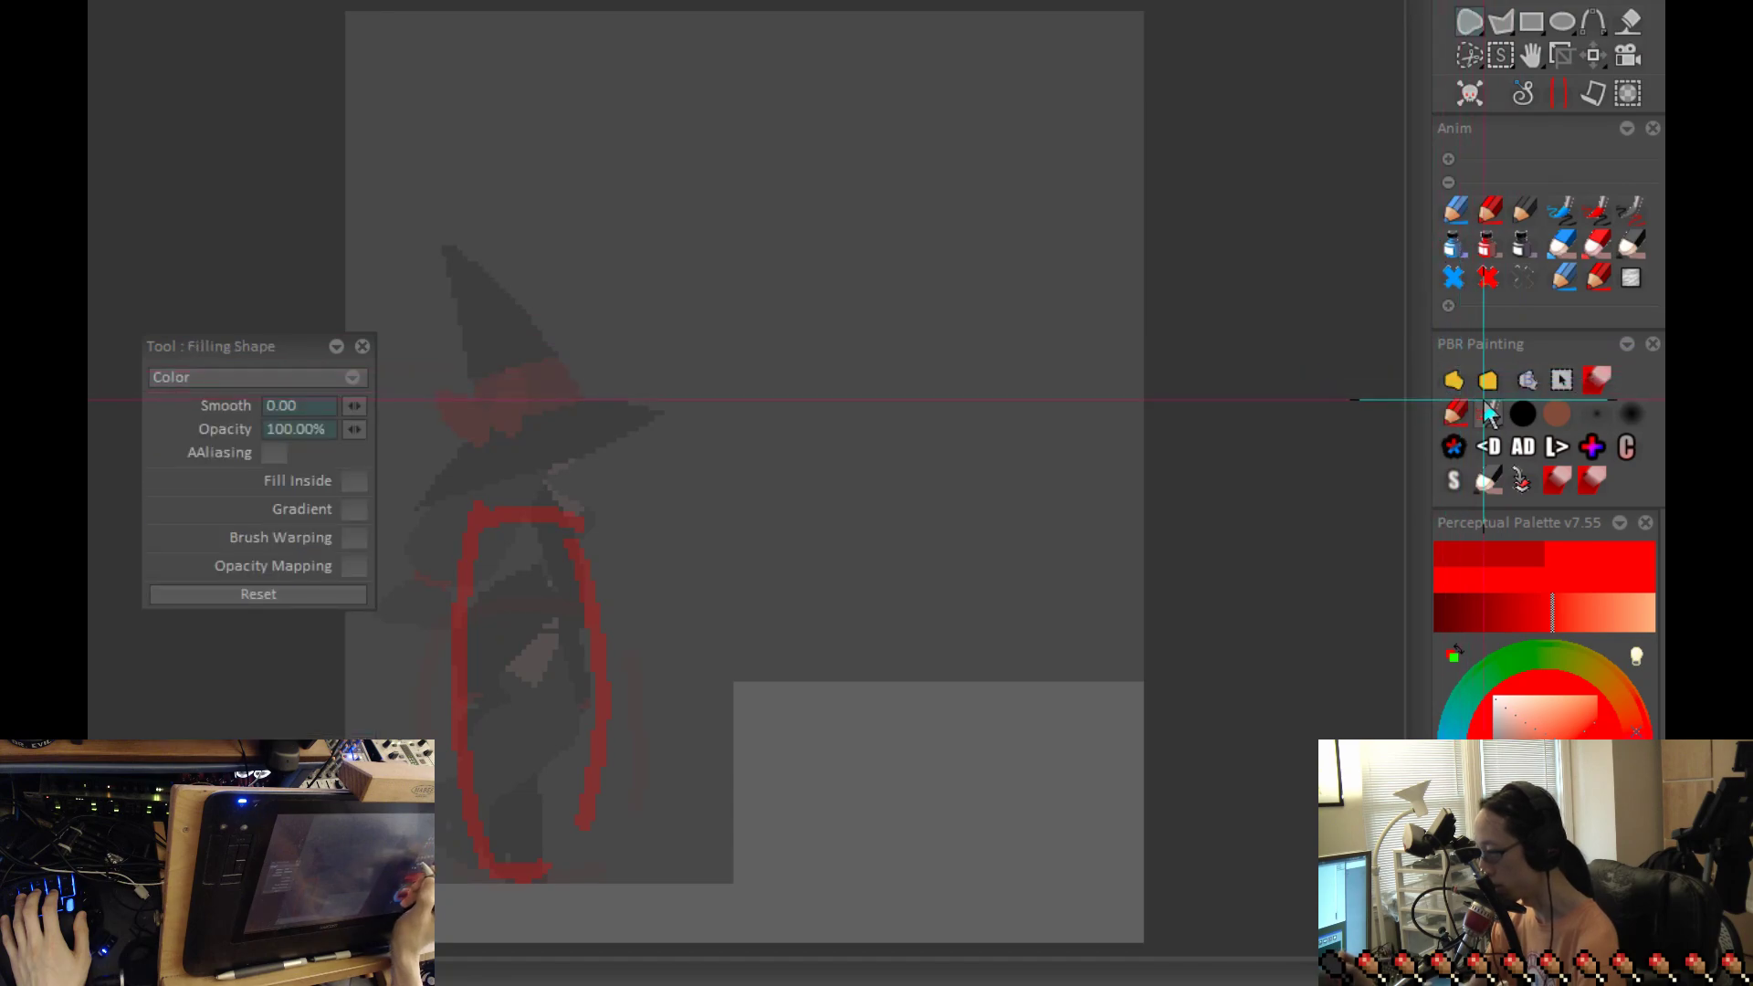
pyautogui.click(1463, 382)
pyautogui.click(189, 382)
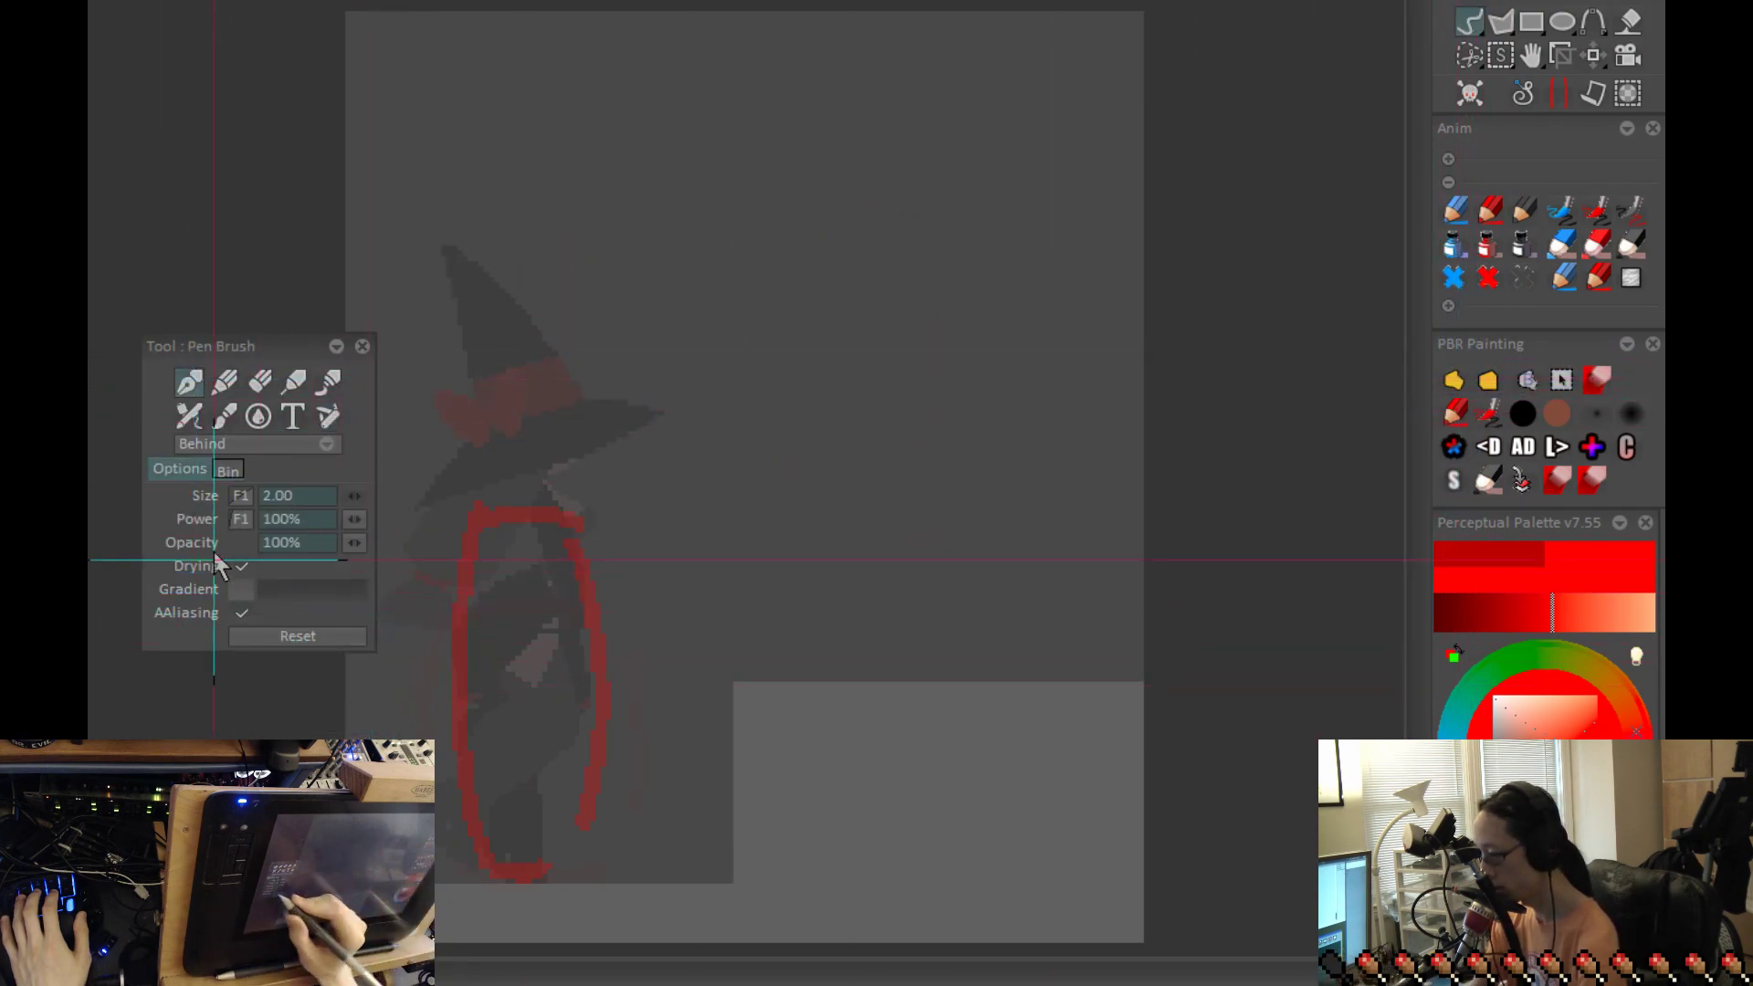
pyautogui.click(235, 520)
pyautogui.click(320, 587)
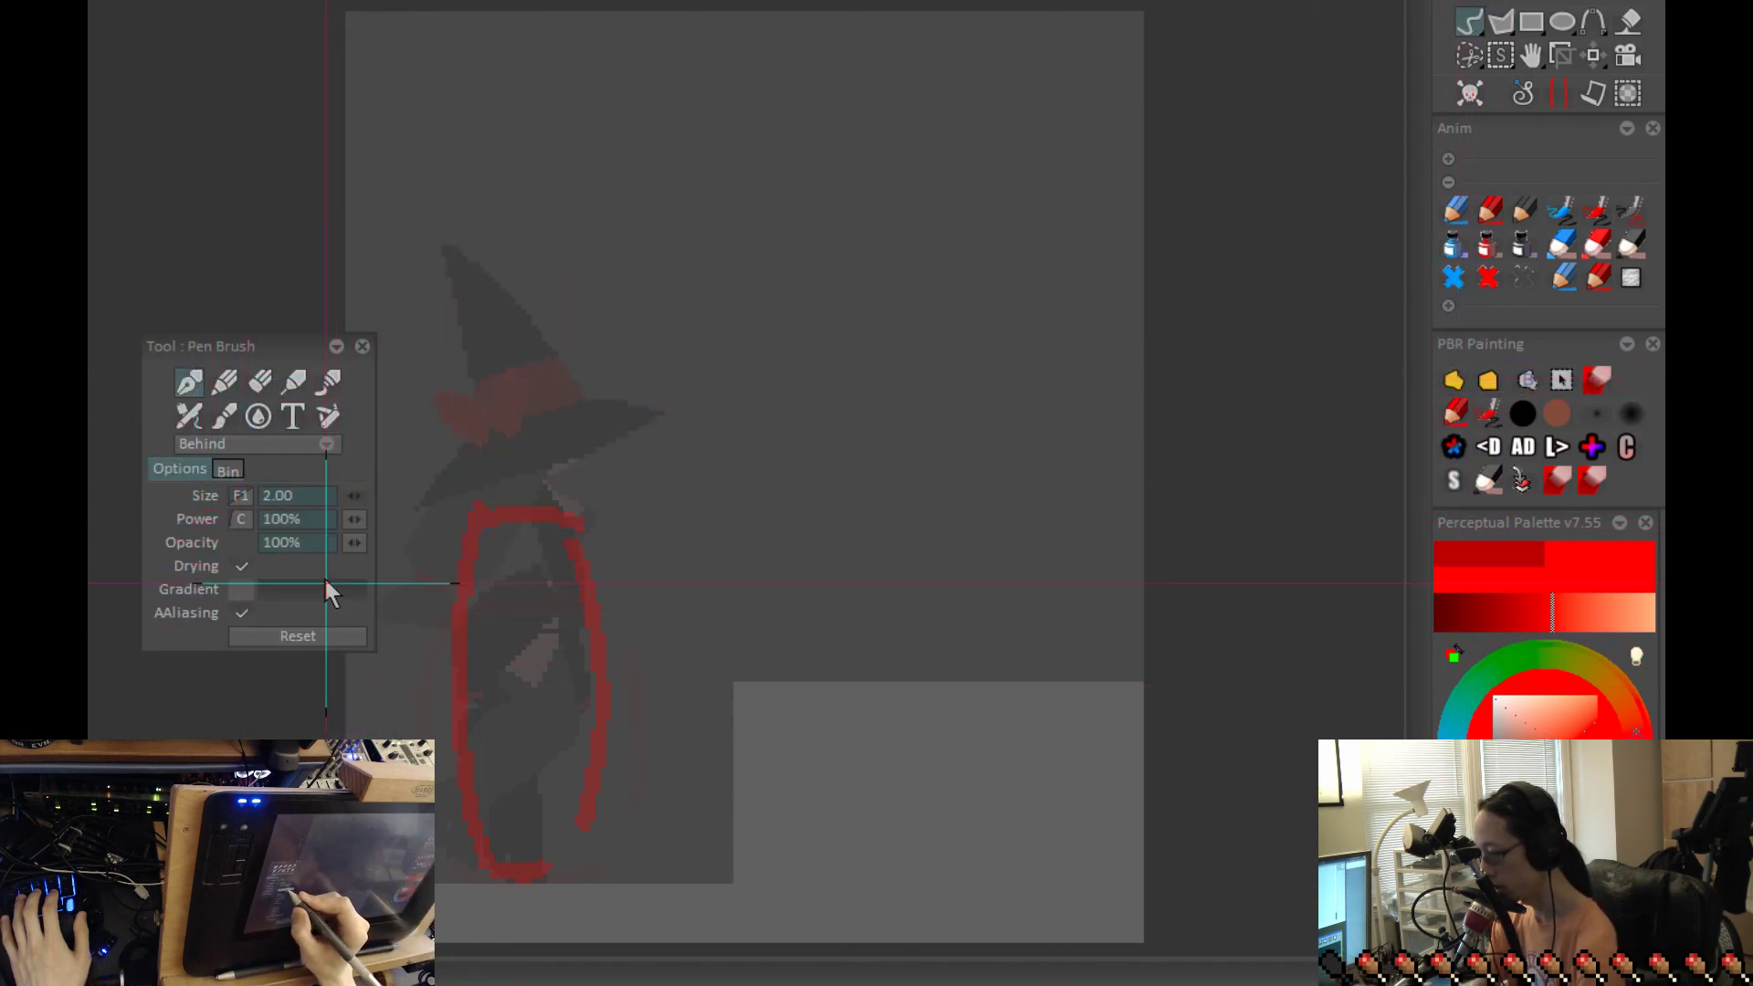
pyautogui.click(243, 495)
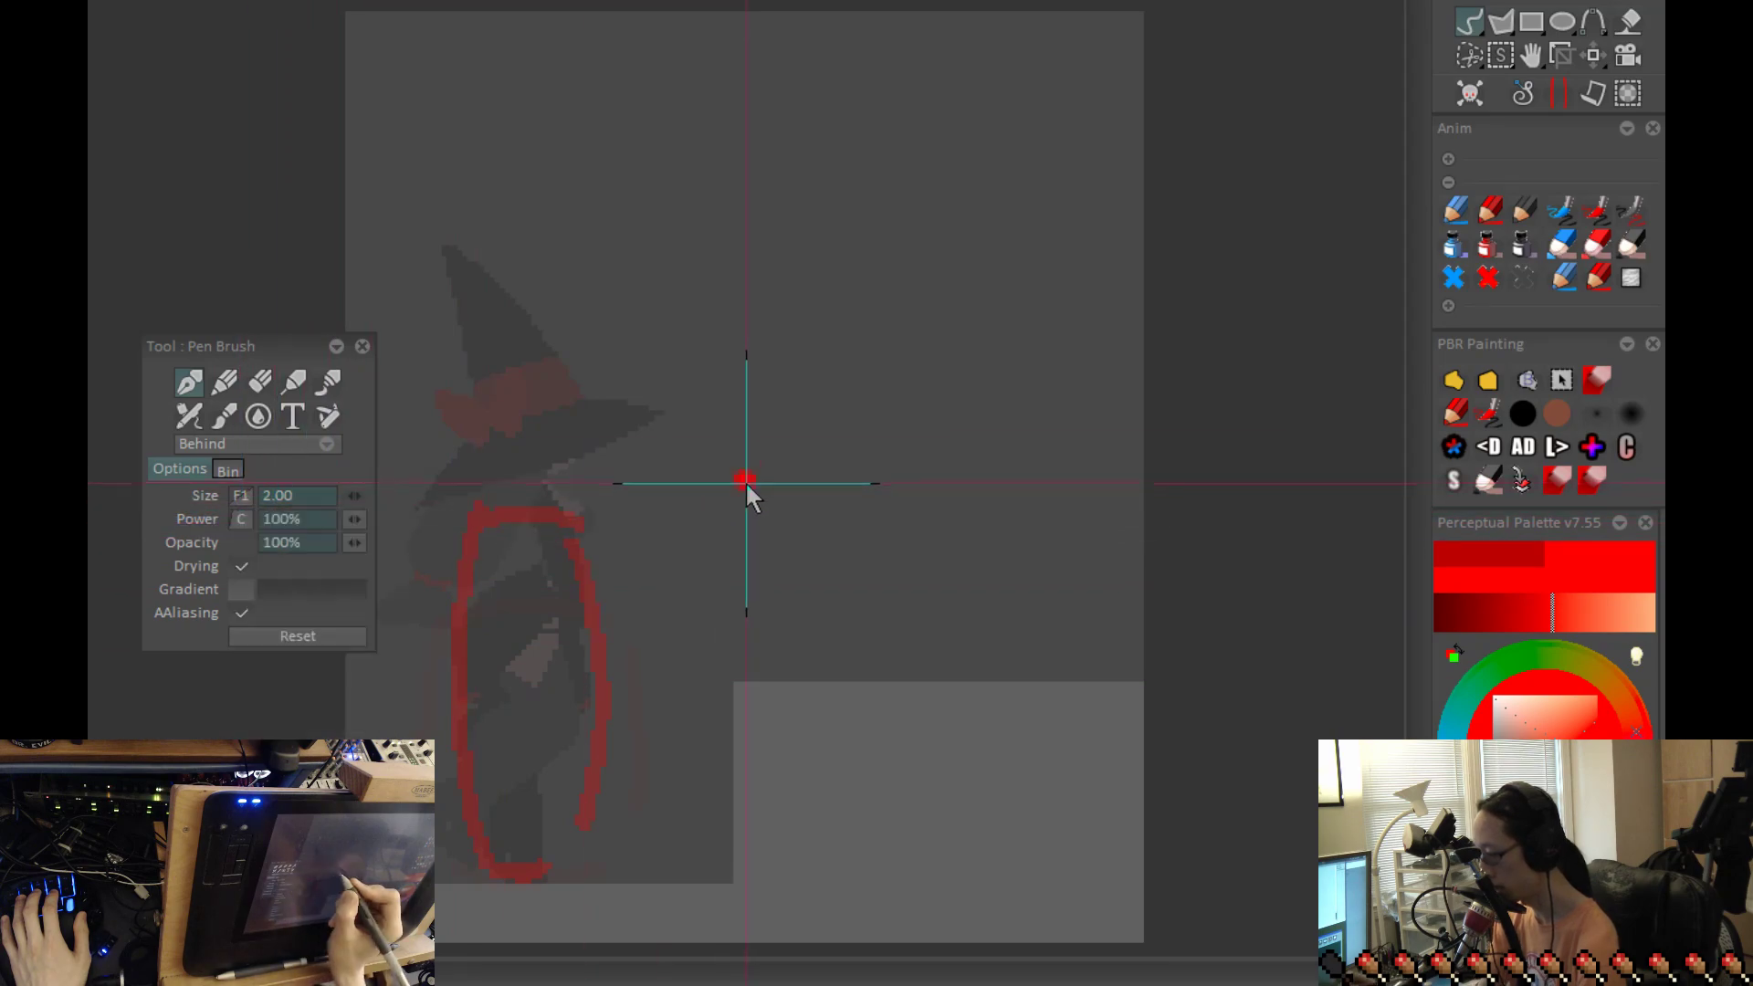
pyautogui.click(241, 612)
pyautogui.moveTo(826, 516); pyautogui.dragTo(1041, 591)
pyautogui.hotkey('ctrl', 'z')
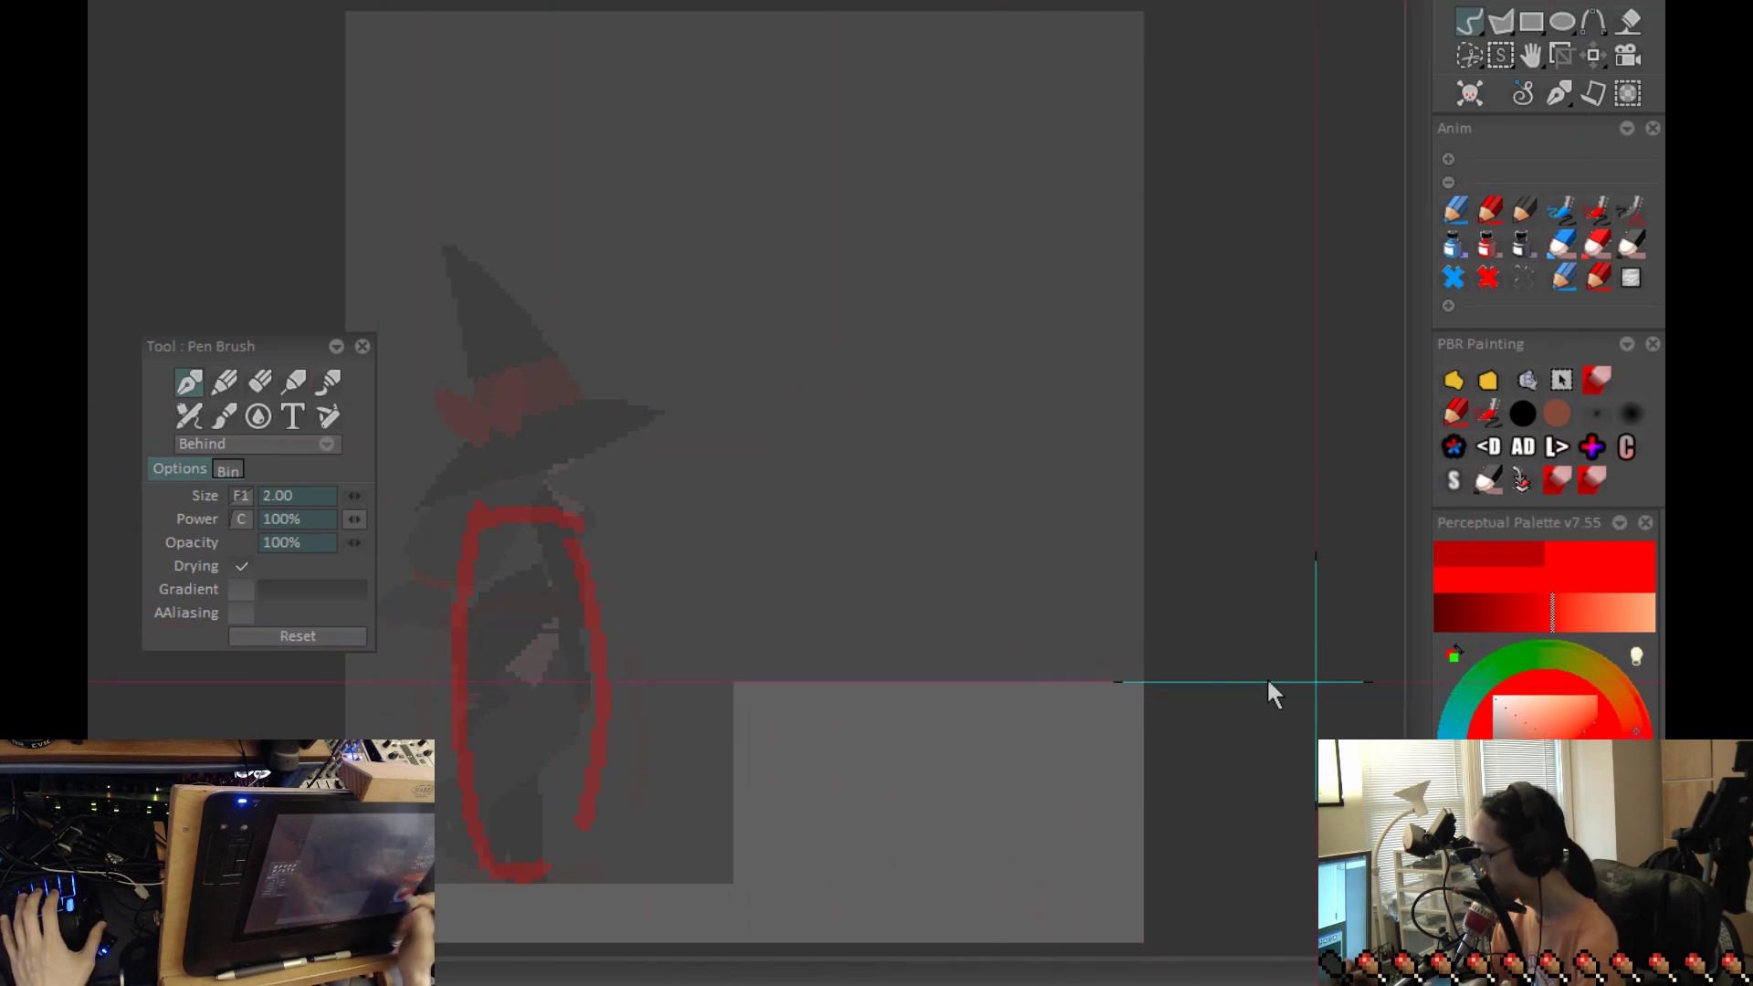
# Step: Flip through the frames to examine the rough outlines from the starting pose to the landing on the ledge
pyautogui.moveTo(1095, 734); pyautogui.dragTo(1313, 714)
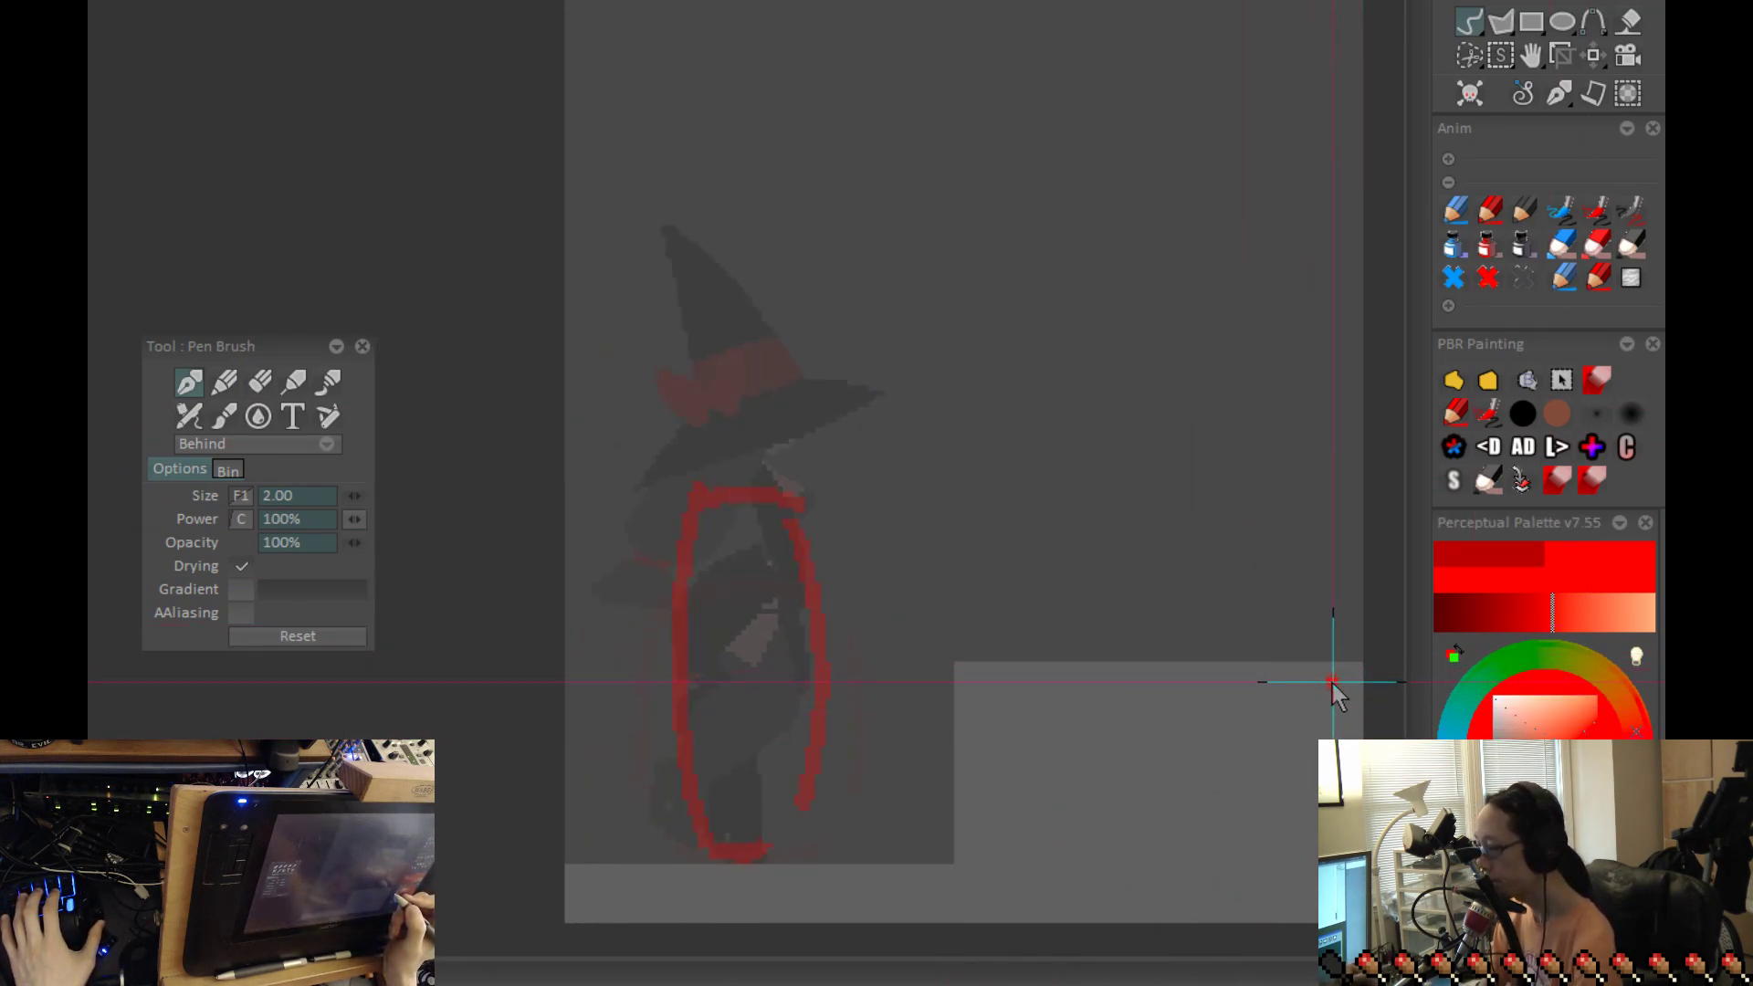
pyautogui.moveTo(1252, 569); pyautogui.dragTo(1273, 575)
pyautogui.press('Left')
pyautogui.press('Right')
pyautogui.press('Right')
pyautogui.press('Right')
pyautogui.press('Right')
pyautogui.press('Right')
pyautogui.press('Right')
pyautogui.press('Right')
pyautogui.press('Right')
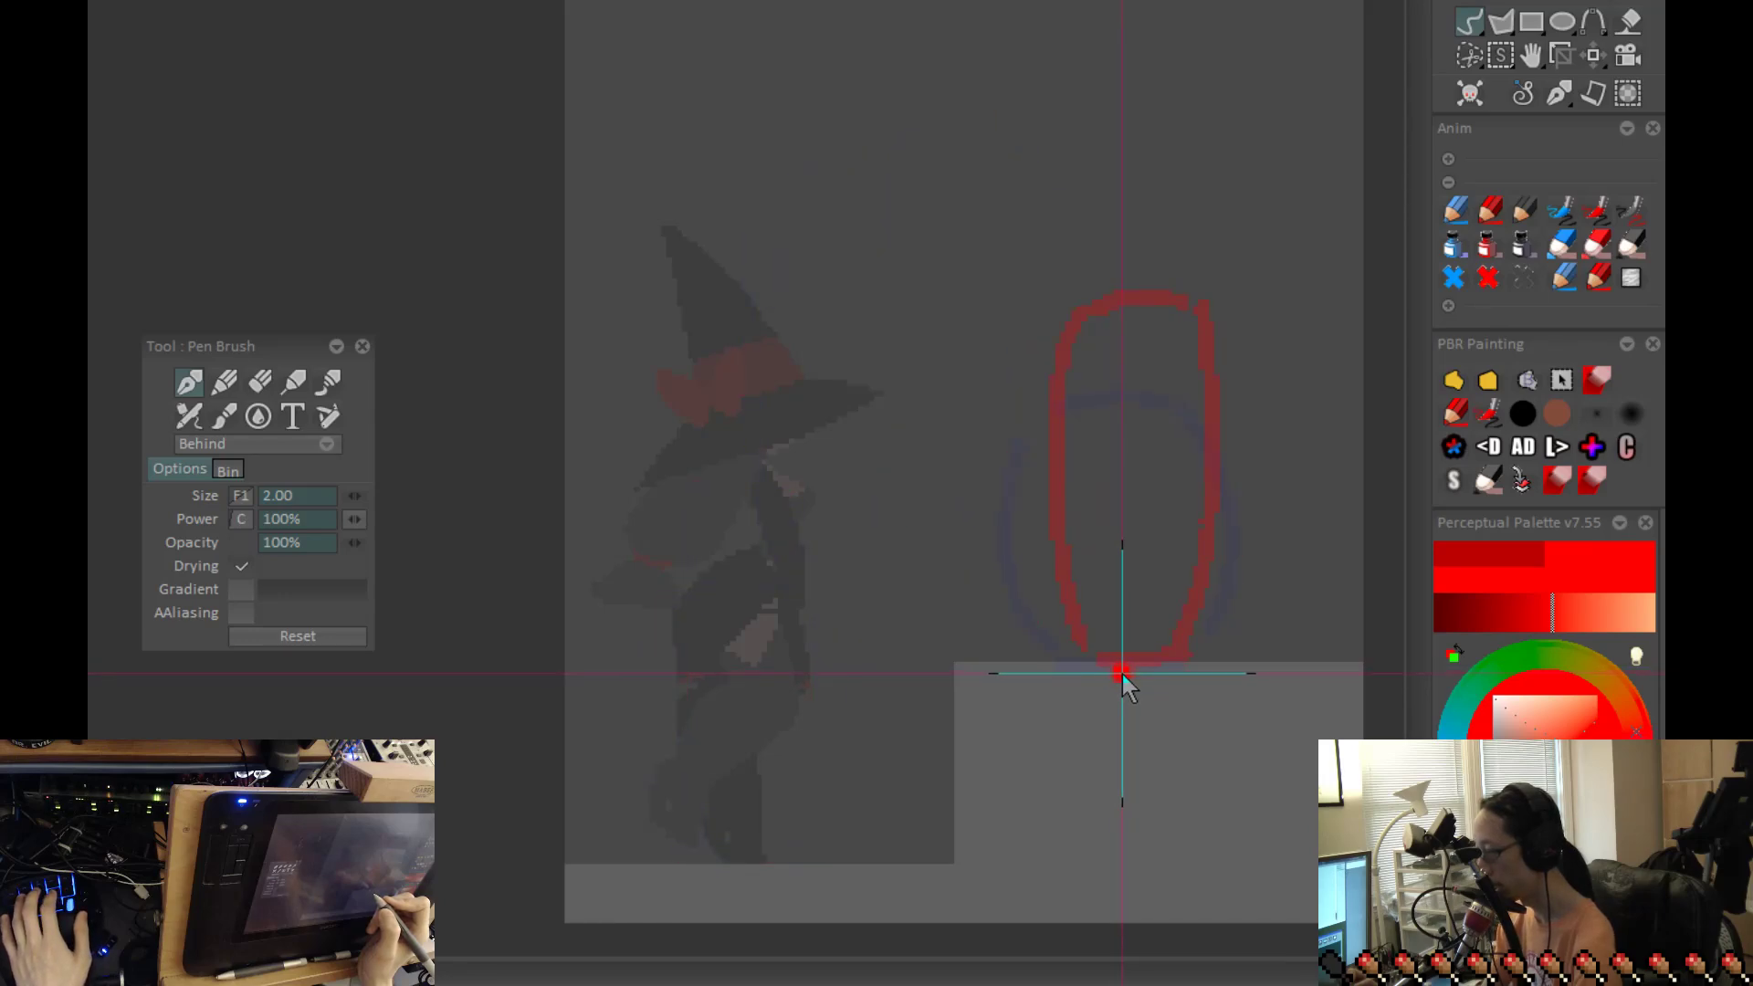
pyautogui.moveTo(780, 422); pyautogui.dragTo(767, 415)
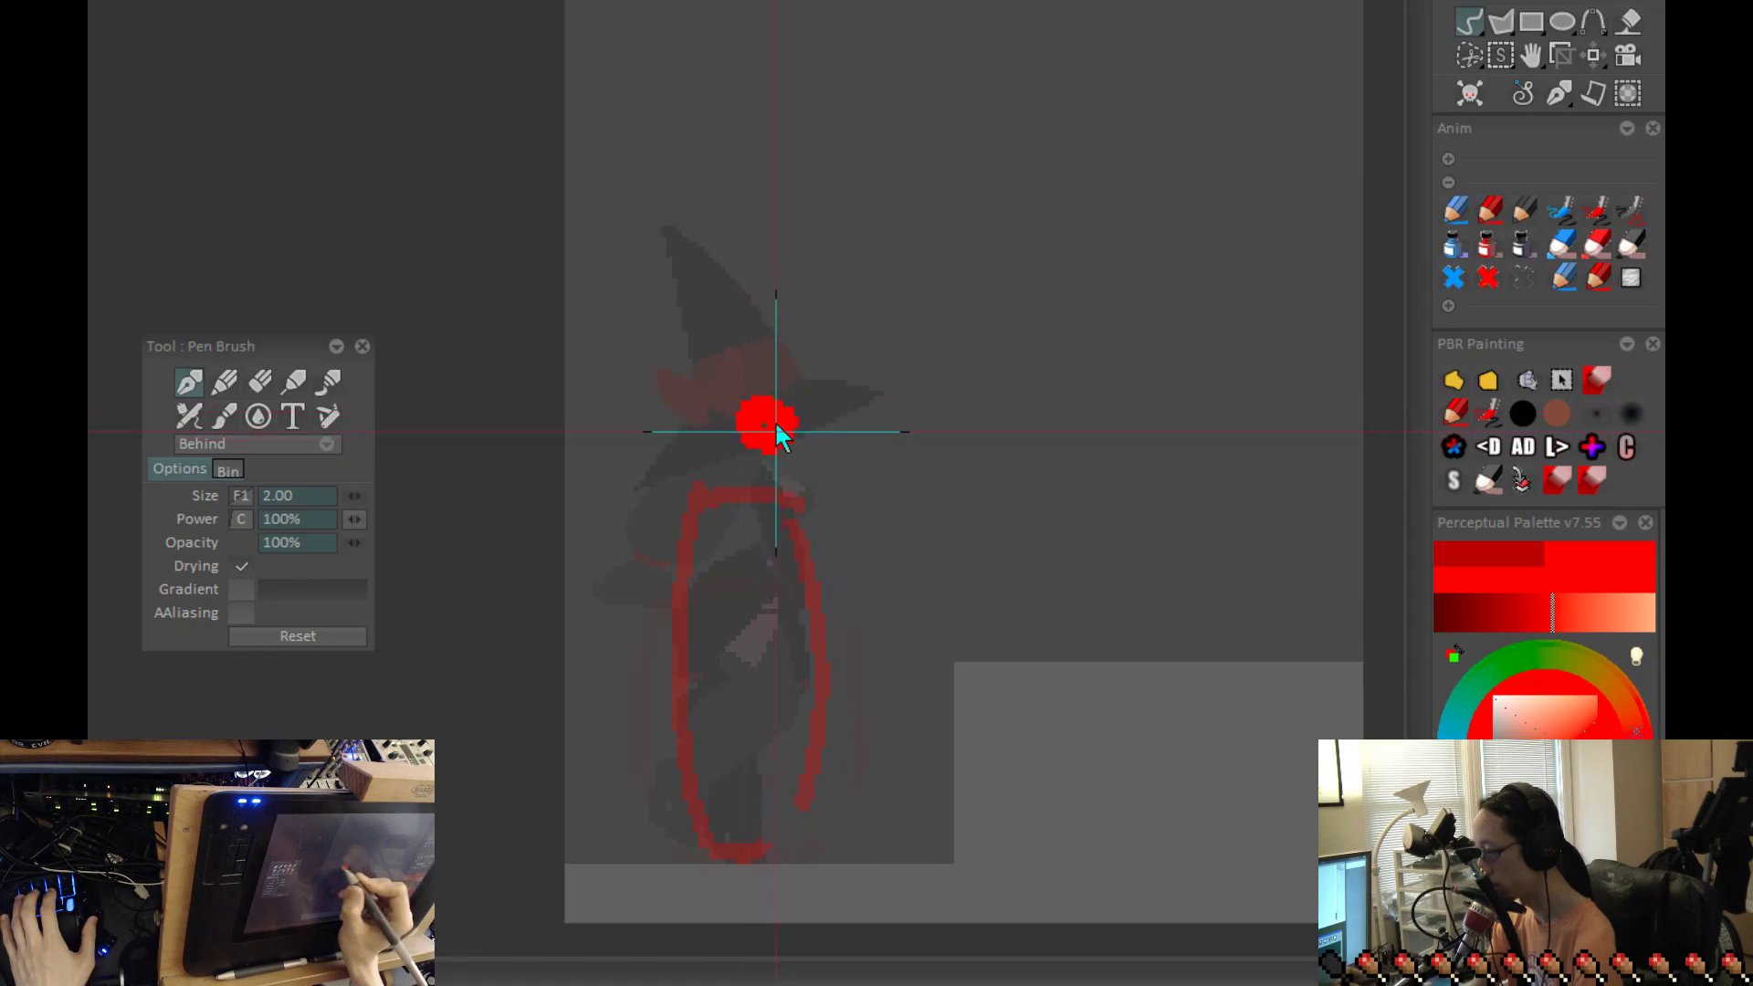
pyautogui.hotkey('ctrl', 'z')
pyautogui.moveTo(790, 444)
pyautogui.mouseDown()
pyautogui.moveTo(753, 449)
pyautogui.moveTo(758, 387)
pyautogui.mouseUp()
pyautogui.scroll(1, 998, 646)
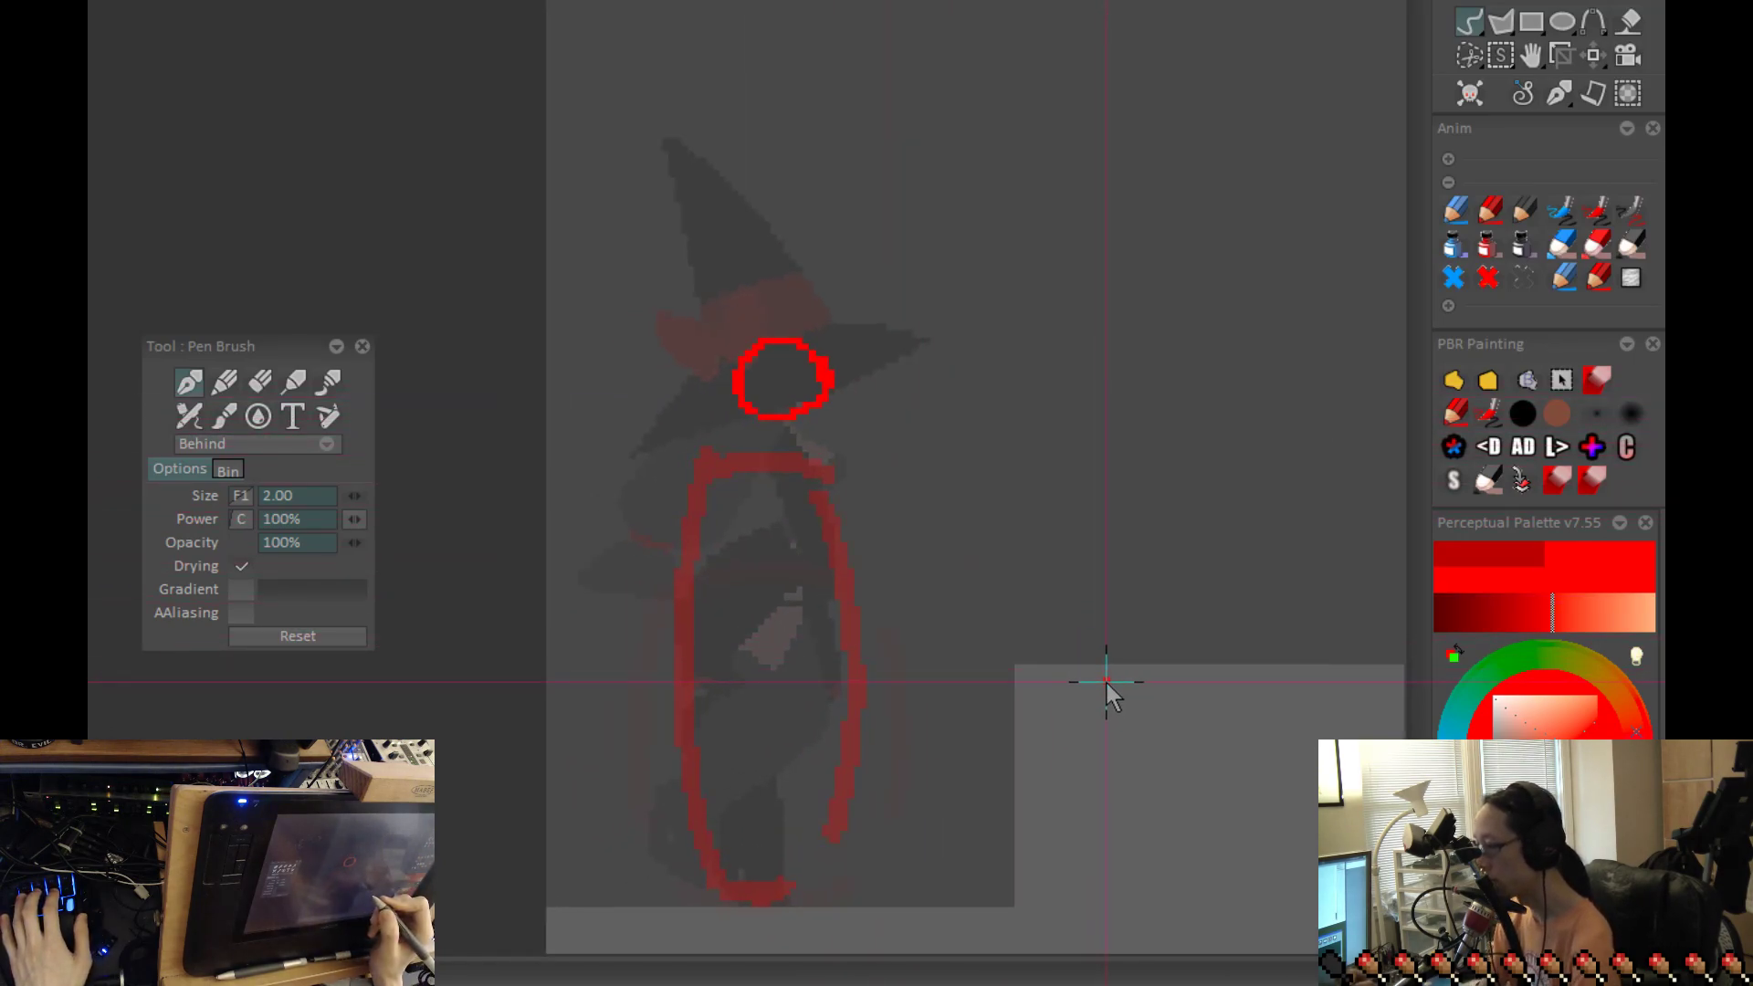
pyautogui.scroll(1, 1107, 681)
pyautogui.press('Left')
pyautogui.press('Left')
pyautogui.press('Right')
pyautogui.press('Left')
pyautogui.press('Right')
pyautogui.press('Left')
pyautogui.press('Right')
pyautogui.hotkey('ctrl', 'z')
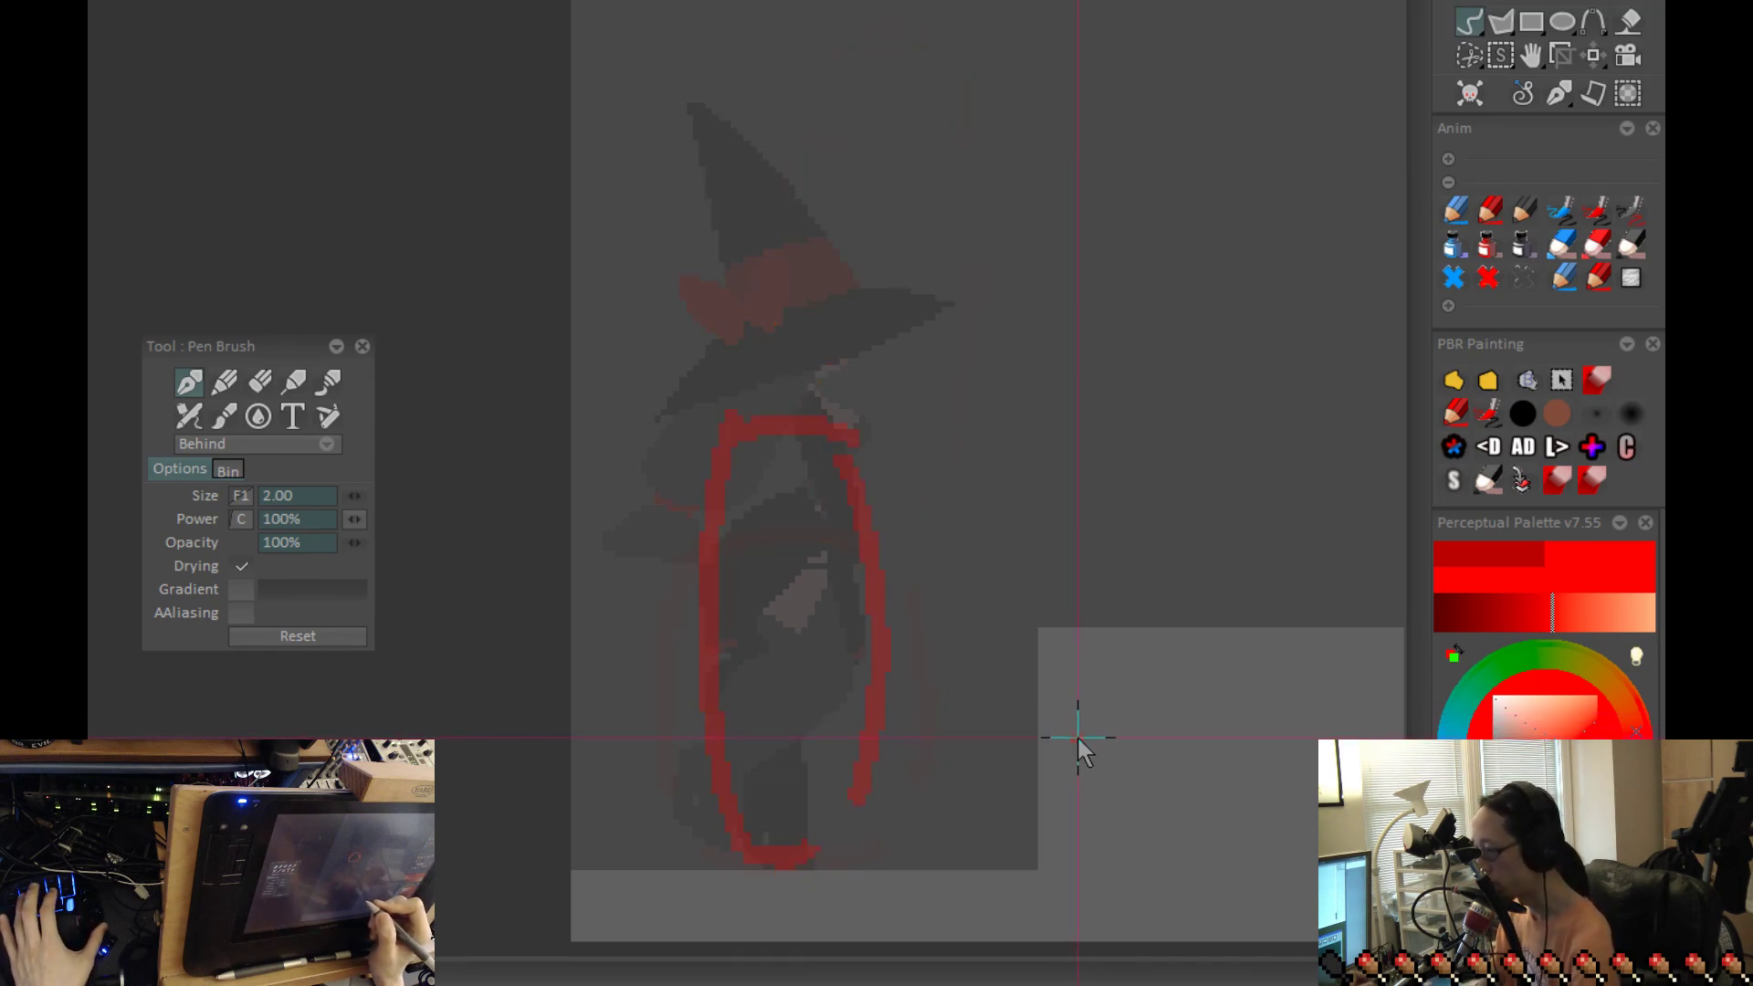
pyautogui.moveTo(811, 381)
pyautogui.mouseDown()
pyautogui.moveTo(874, 440)
pyautogui.moveTo(840, 467)
pyautogui.mouseUp()
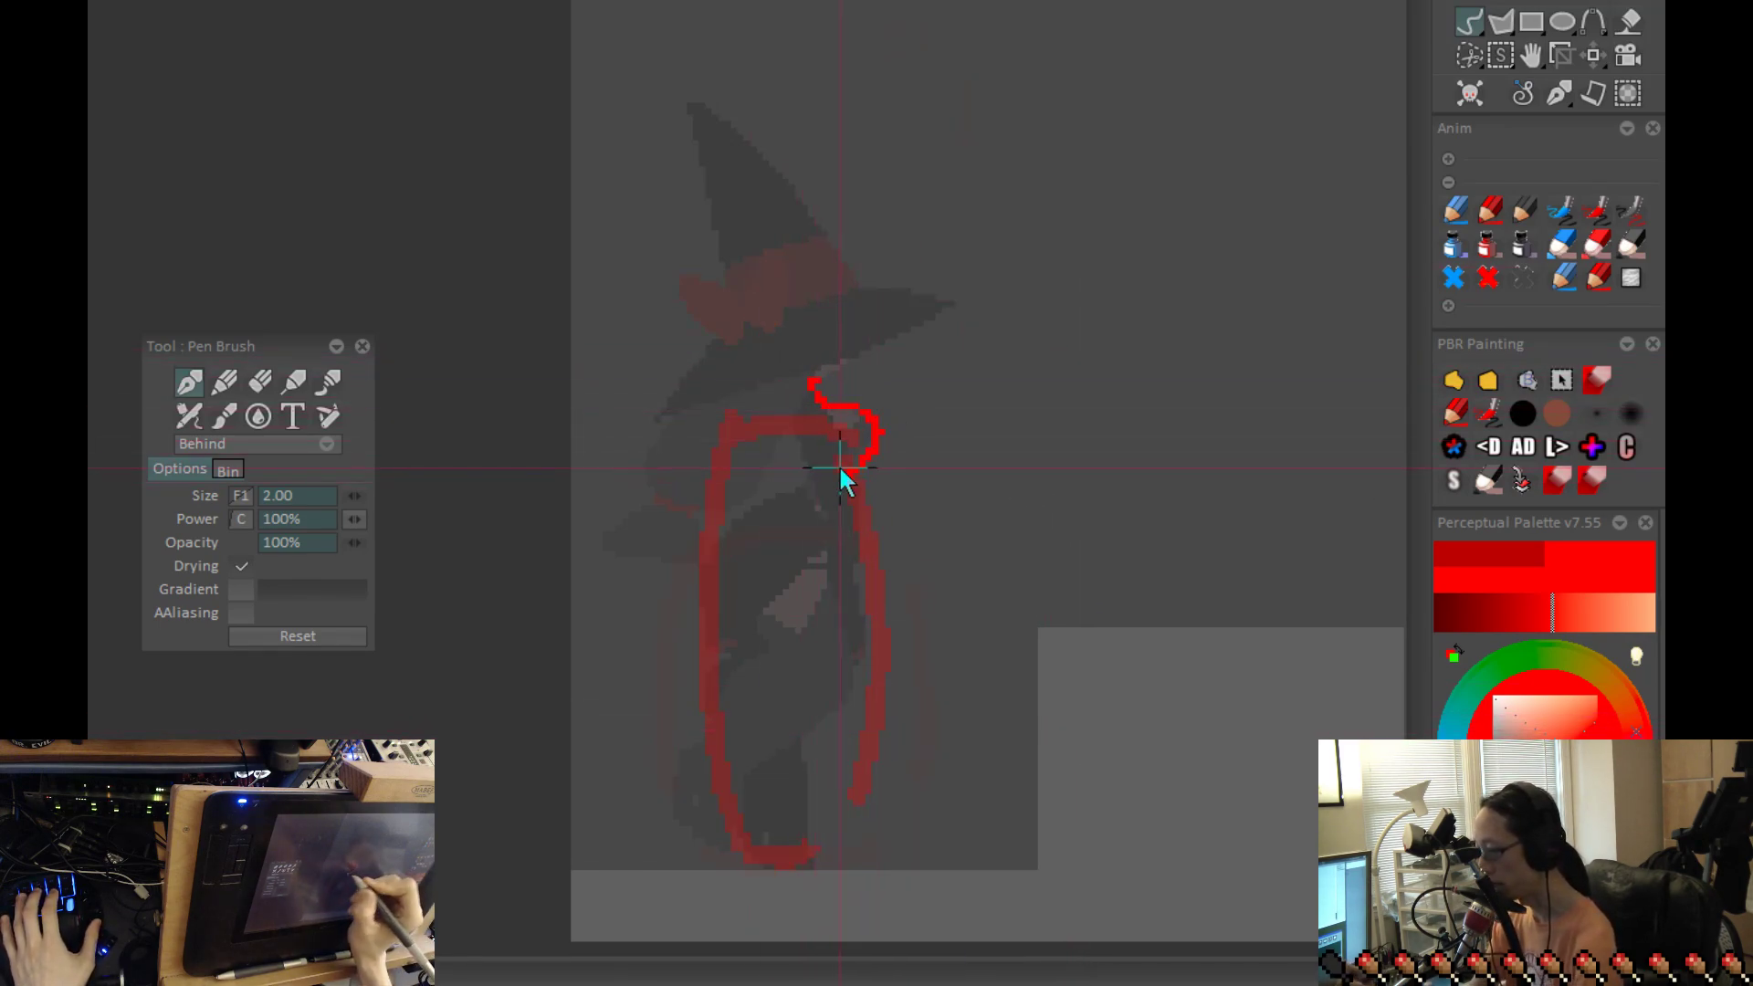
pyautogui.hotkey('ctrl', 'z')
pyautogui.moveTo(778, 392); pyautogui.dragTo(835, 528)
pyautogui.moveTo(717, 507); pyautogui.dragTo(675, 637)
pyautogui.moveTo(851, 478); pyautogui.dragTo(838, 674)
pyautogui.hotkey('ctrl', 'z')
pyautogui.moveTo(846, 579); pyautogui.dragTo(820, 666)
pyautogui.hotkey('ctrl', 'z')
pyautogui.hotkey('ctrl', 'z')
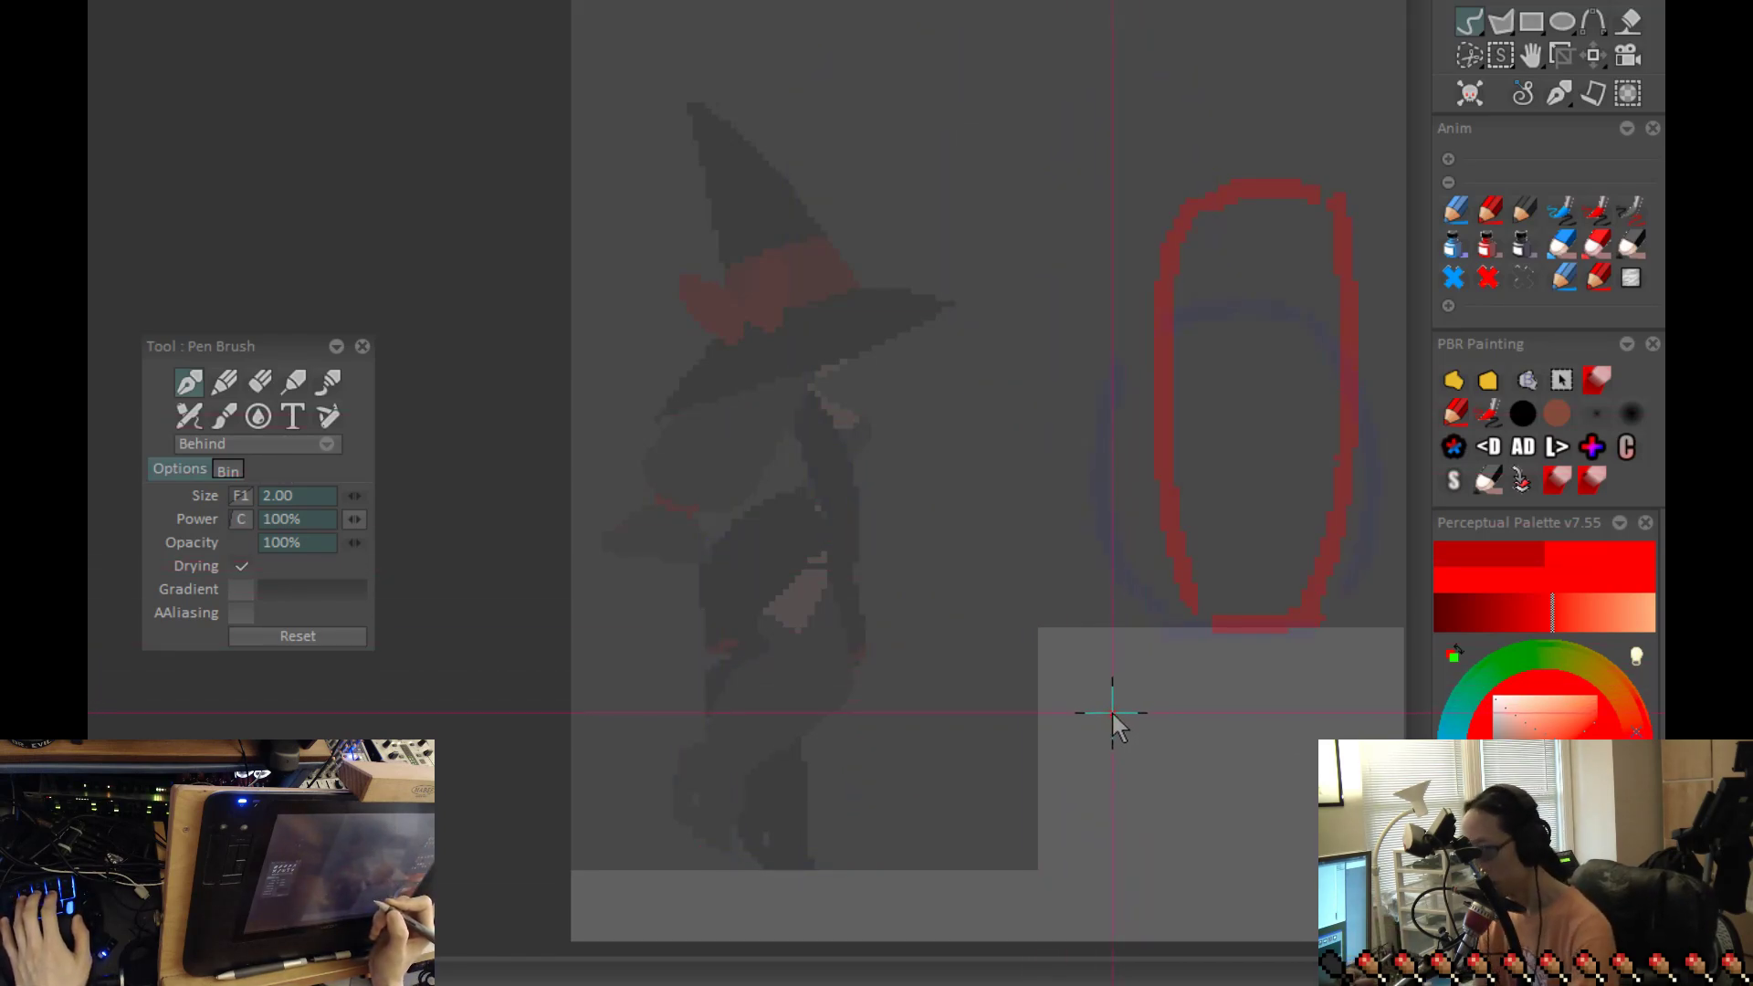
# Step: On the frame with the squashed outline, sketch a curved torso line from the chest down to the hip
pyautogui.press('Left')
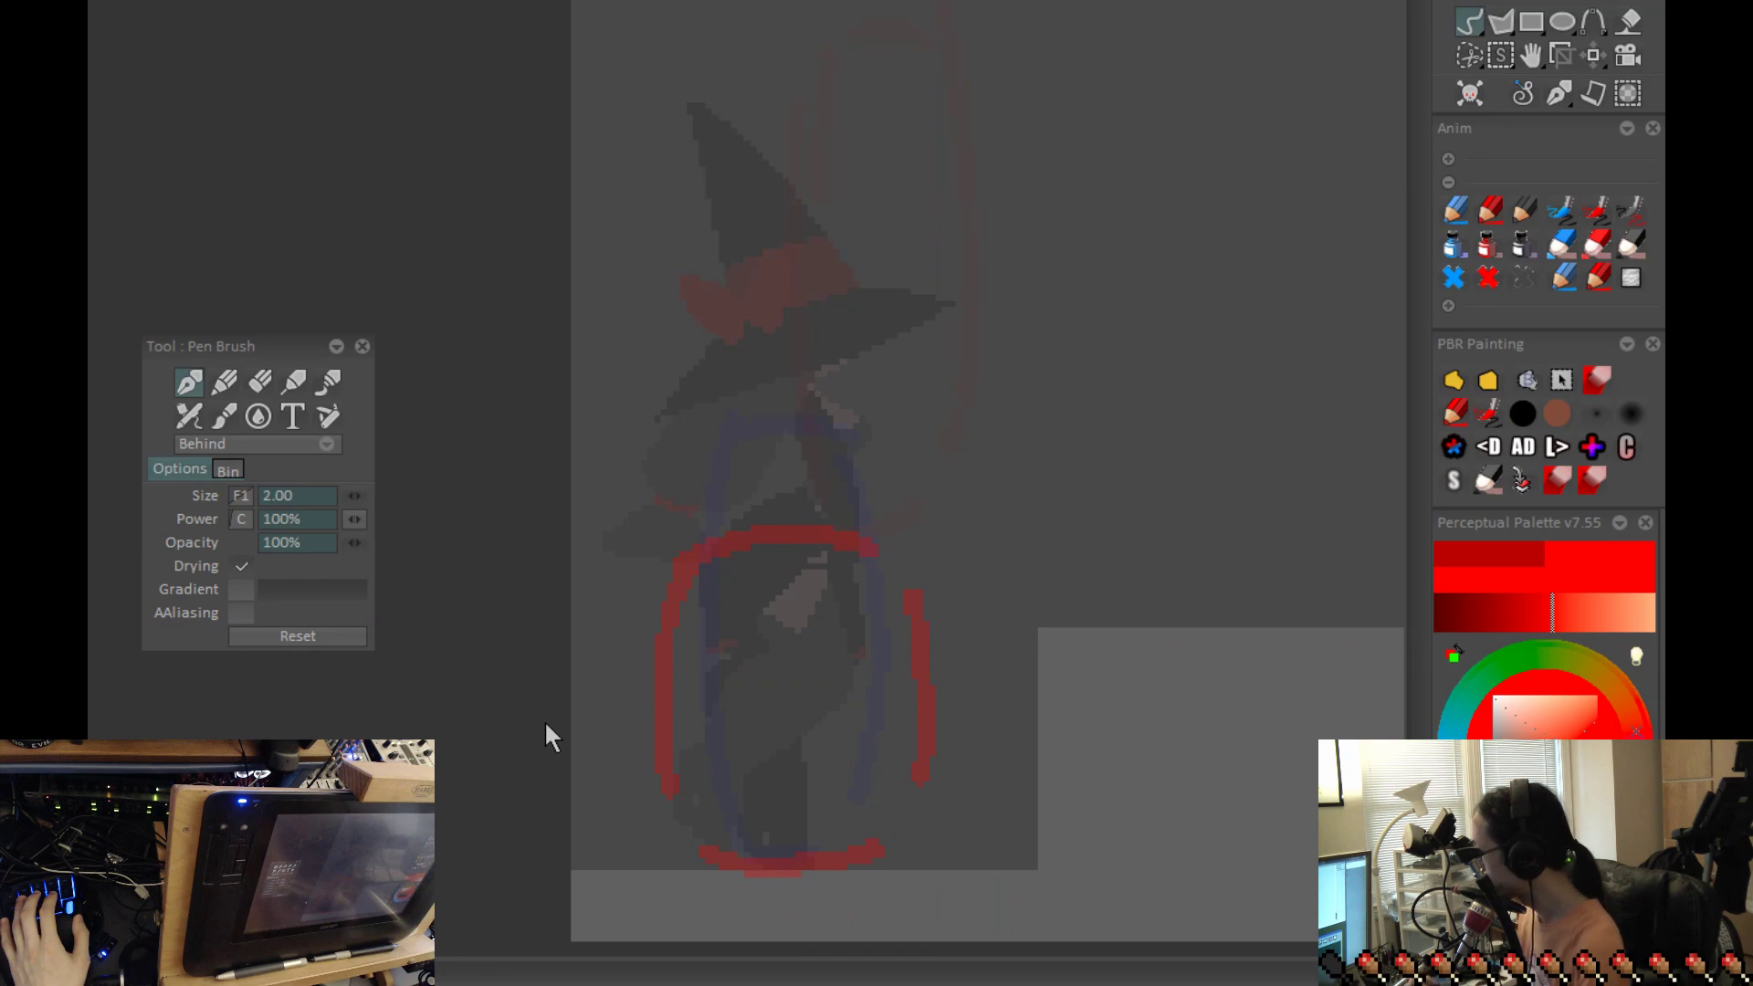
pyautogui.moveTo(827, 482); pyautogui.dragTo(735, 534)
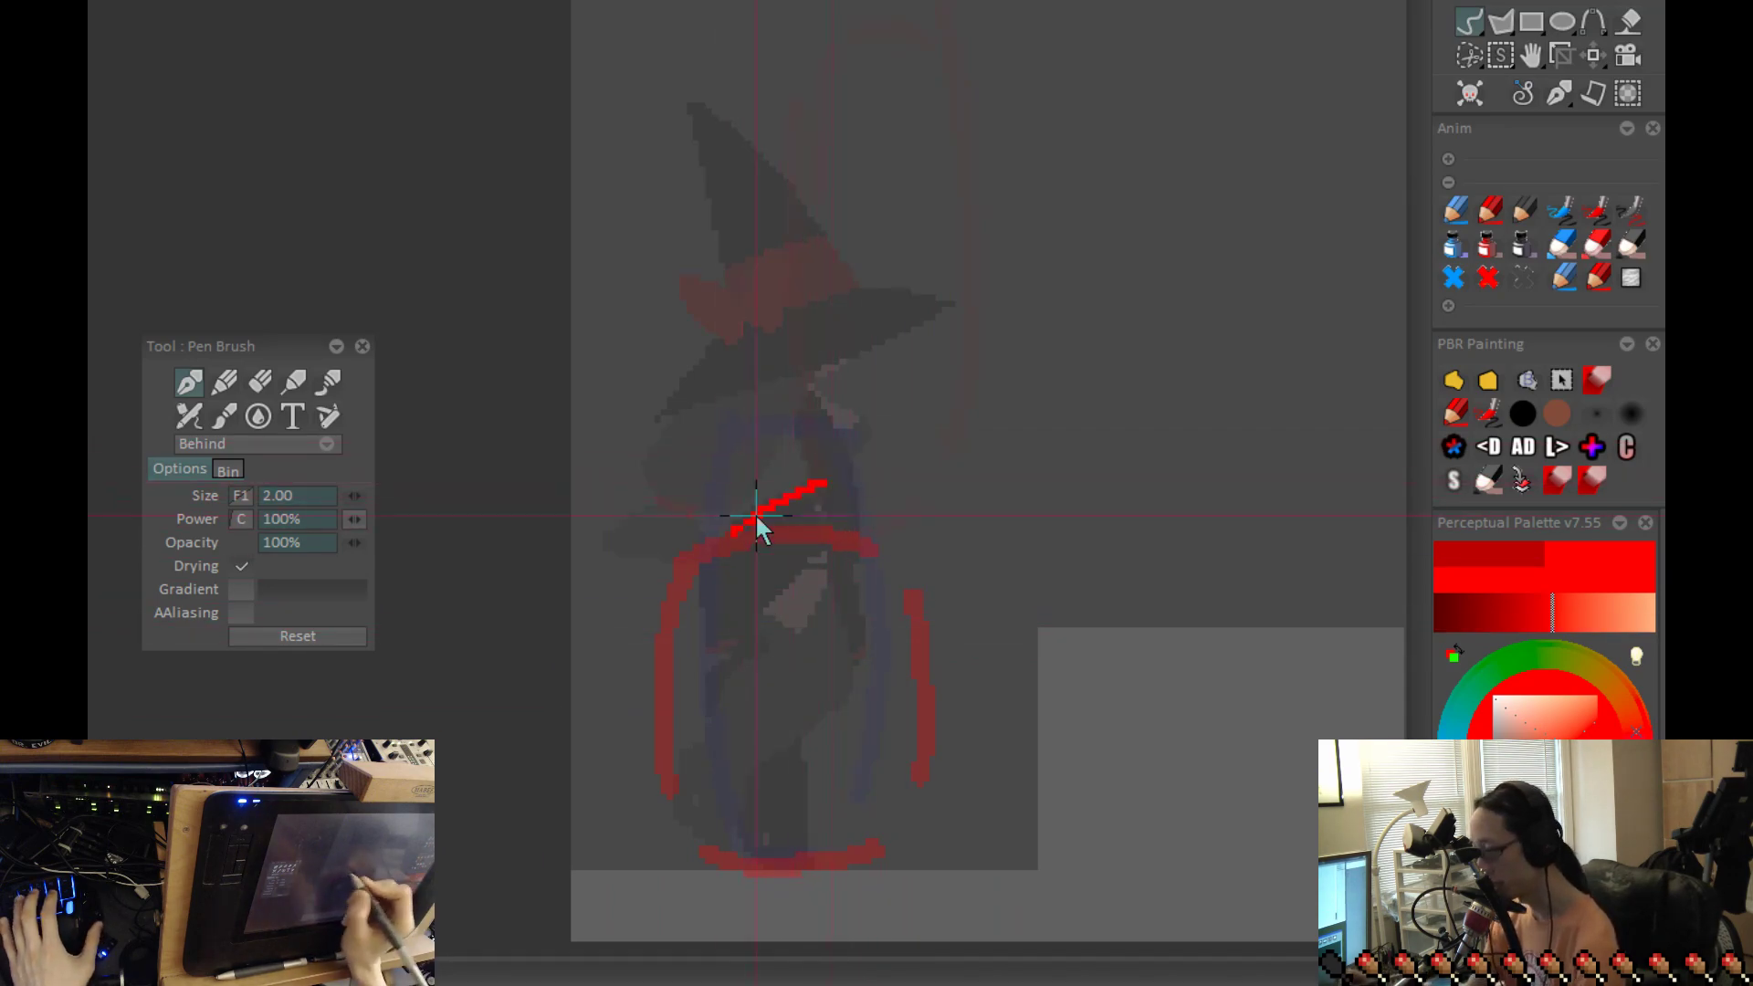
pyautogui.hotkey('ctrl', 'z')
pyautogui.moveTo(818, 488)
pyautogui.mouseDown()
pyautogui.moveTo(721, 605)
pyautogui.moveTo(836, 694)
pyautogui.mouseUp()
pyautogui.moveTo(785, 637); pyautogui.dragTo(862, 668)
pyautogui.moveTo(956, 716); pyautogui.dragTo(951, 664)
pyautogui.hotkey('ctrl', 'z')
pyautogui.hotkey('ctrl', 'z')
pyautogui.hotkey('ctrl', 'z')
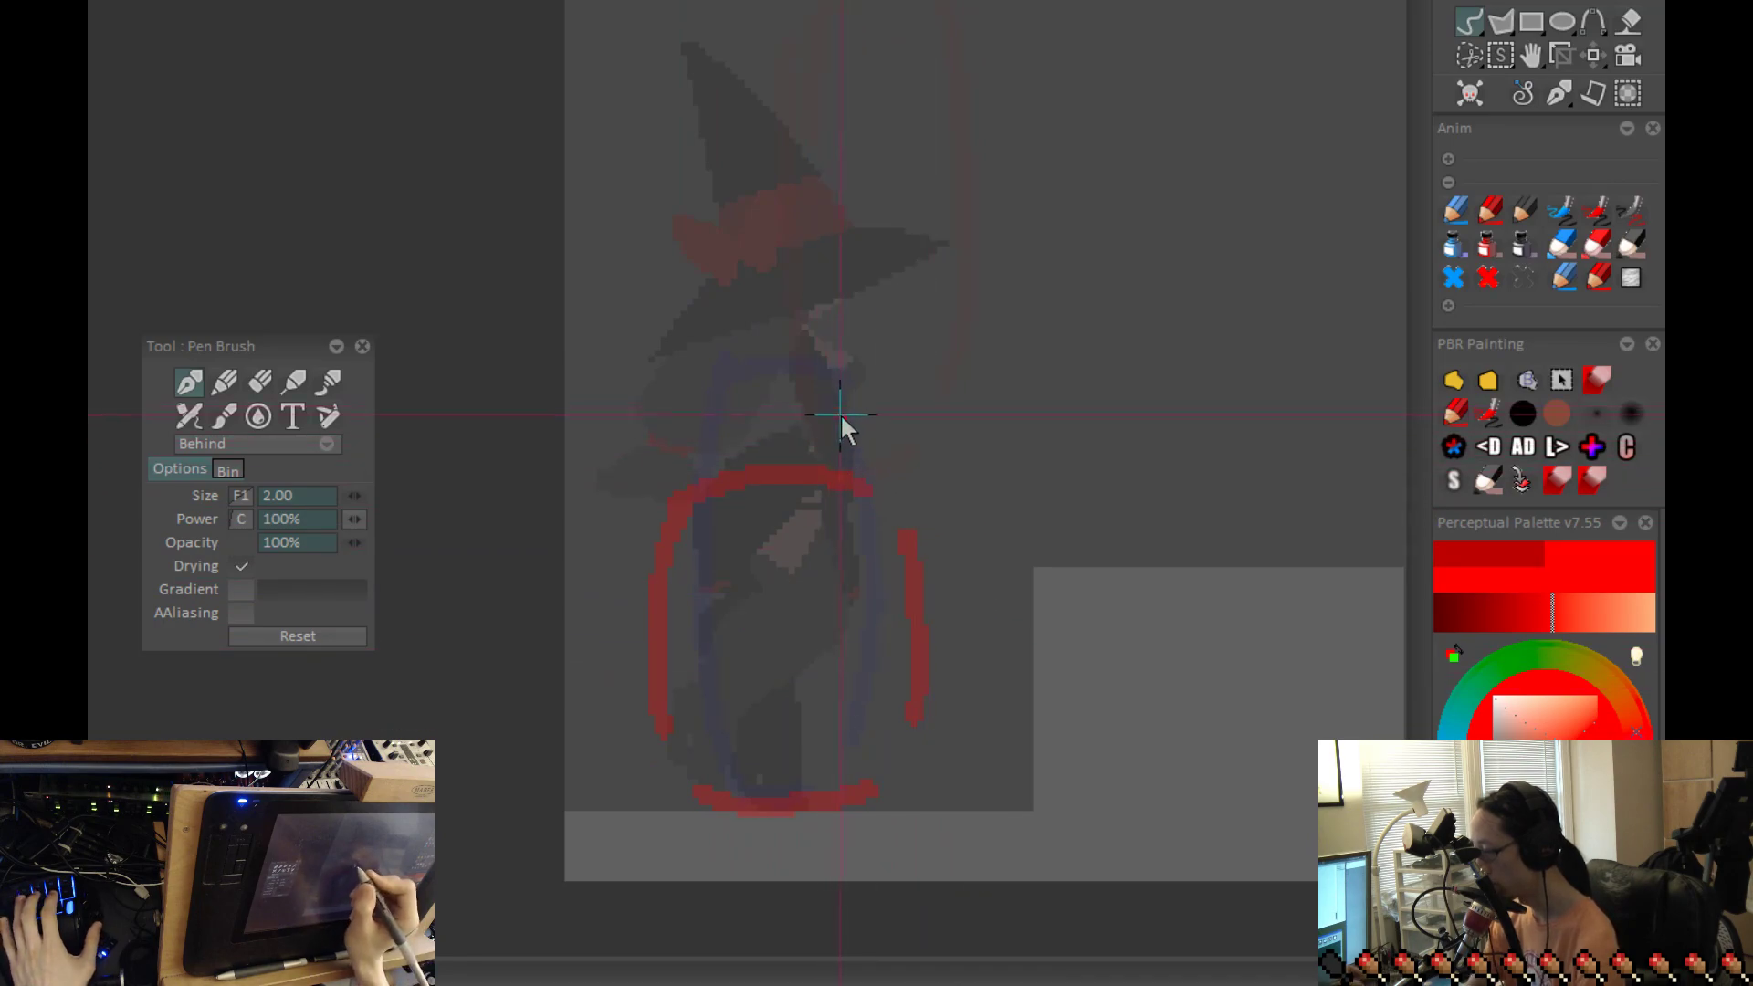
pyautogui.moveTo(789, 431); pyautogui.dragTo(744, 548)
pyautogui.hotkey('ctrl', 'z')
pyautogui.moveTo(808, 411); pyautogui.dragTo(762, 589)
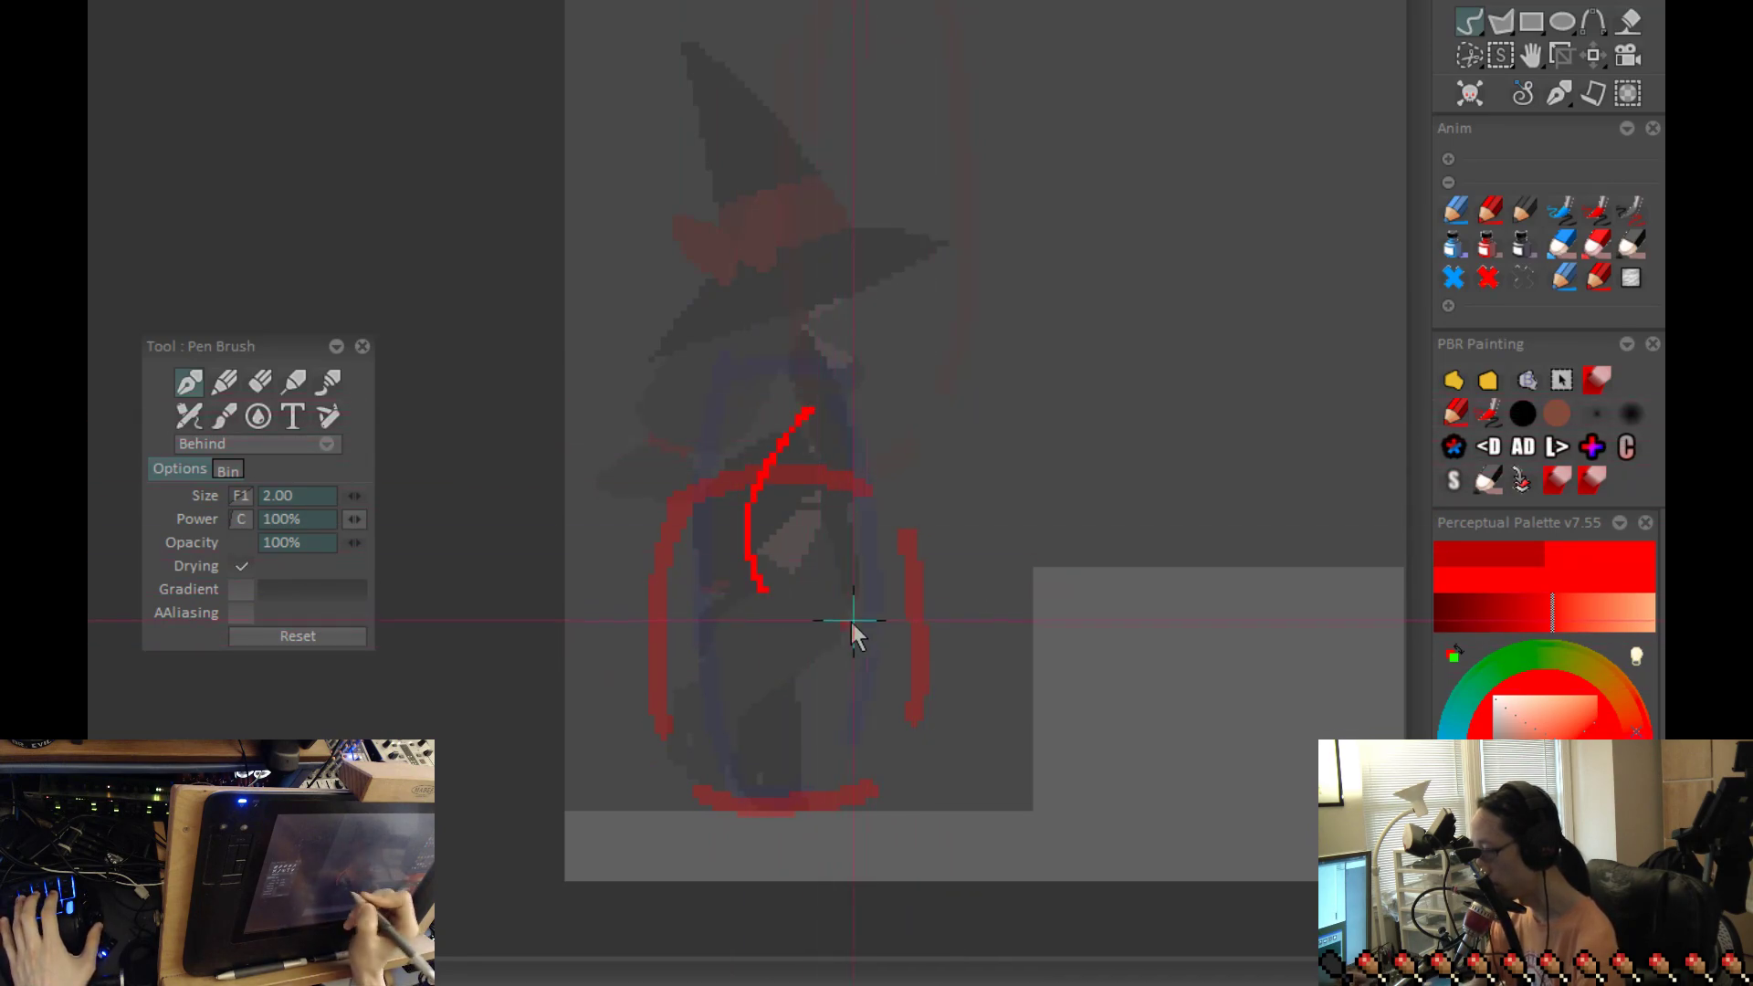
# Step: Sketch the bent leg in the squashed outline, with a thigh line to the forward knee and a shin line back to the ankle
pyautogui.hotkey('ctrl', 'z')
pyautogui.moveTo(755, 422); pyautogui.dragTo(726, 578)
pyautogui.moveTo(765, 575)
pyautogui.mouseDown()
pyautogui.moveTo(849, 724)
pyautogui.moveTo(940, 647)
pyautogui.mouseUp()
pyautogui.hotkey('ctrl', 'z')
pyautogui.moveTo(882, 751); pyautogui.dragTo(888, 757)
pyautogui.hotkey('ctrl', 'z')
pyautogui.hotkey('ctrl', 'z')
pyautogui.moveTo(803, 545); pyautogui.dragTo(908, 685)
pyautogui.moveTo(701, 725); pyautogui.dragTo(833, 684)
pyautogui.hotkey('ctrl', 'z')
pyautogui.moveTo(758, 760); pyautogui.dragTo(916, 683)
# Step: On the frame with the tall outline, sketch a torso line and a straight leg line, and compare it with the crouched frame
pyautogui.press('Right')
pyautogui.press('Left')
pyautogui.press('Right')
pyautogui.moveTo(765, 293); pyautogui.dragTo(826, 490)
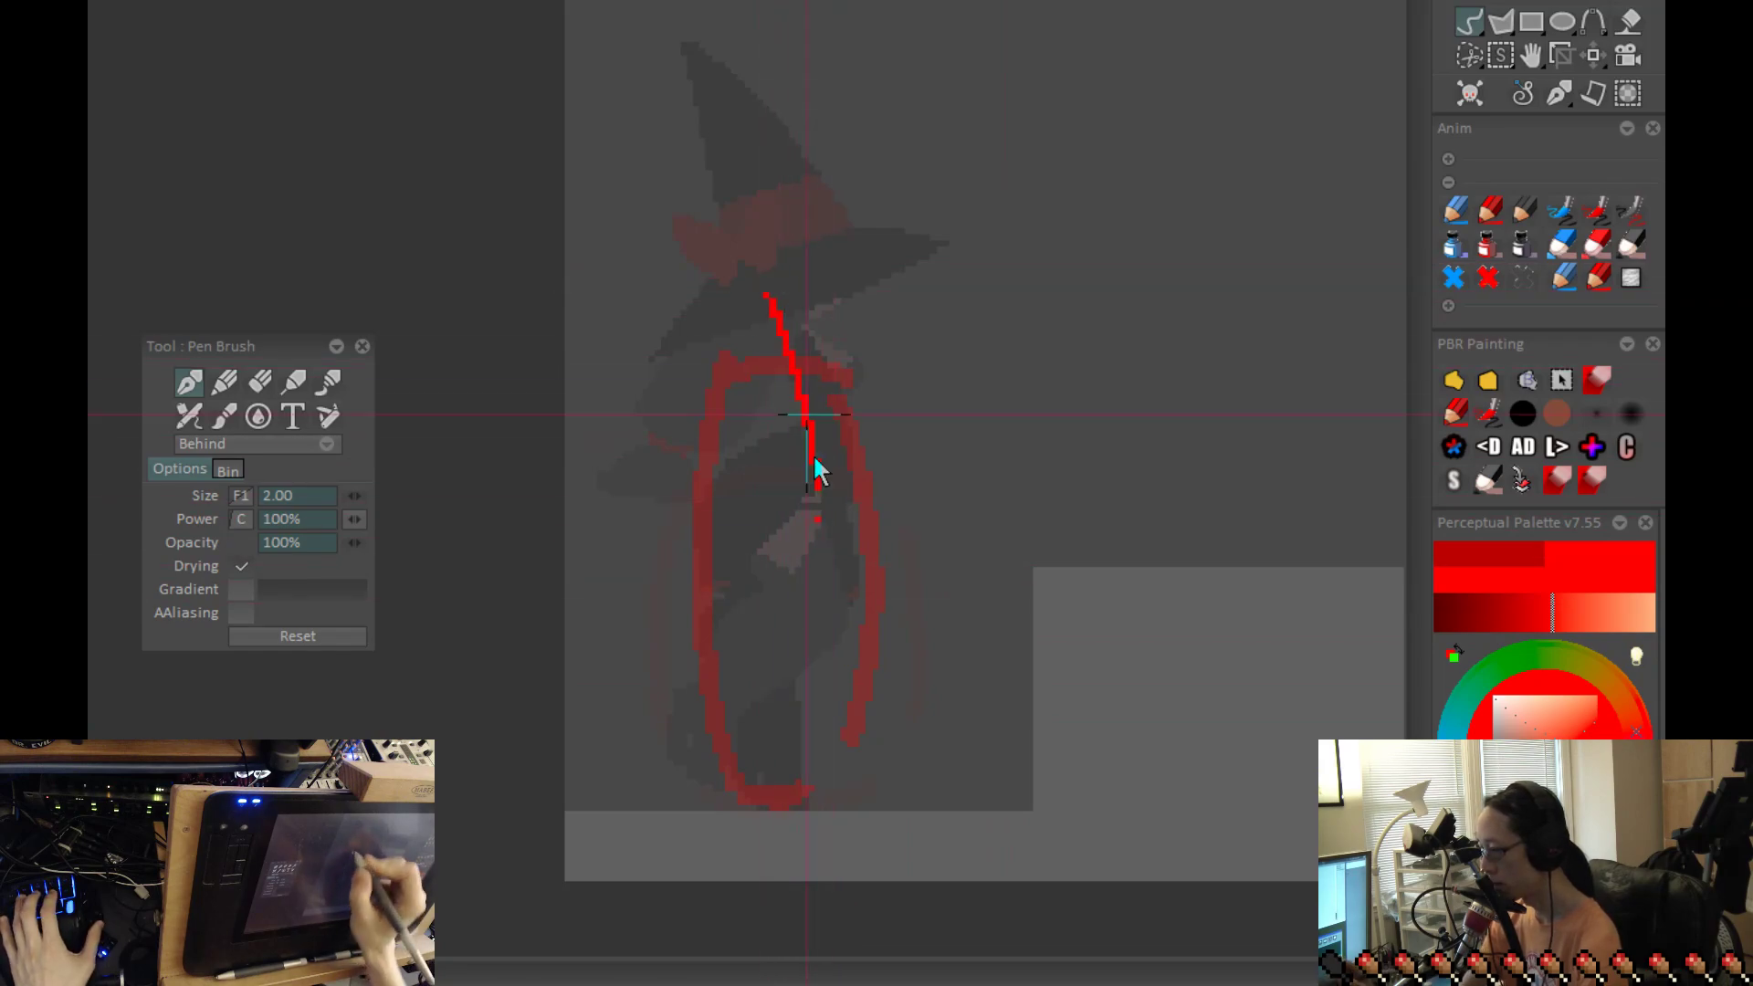
pyautogui.moveTo(809, 352); pyautogui.dragTo(787, 674)
pyautogui.hotkey('ctrl', 'z')
pyautogui.moveTo(800, 395)
pyautogui.mouseDown()
pyautogui.moveTo(807, 470)
pyautogui.moveTo(765, 762)
pyautogui.moveTo(774, 676)
pyautogui.mouseUp()
pyautogui.hotkey('ctrl', 'z')
pyautogui.moveTo(791, 610); pyautogui.dragTo(782, 797)
pyautogui.press('Right')
pyautogui.press('Left')
pyautogui.press('Left')
pyautogui.press('Right')
pyautogui.press('Left')
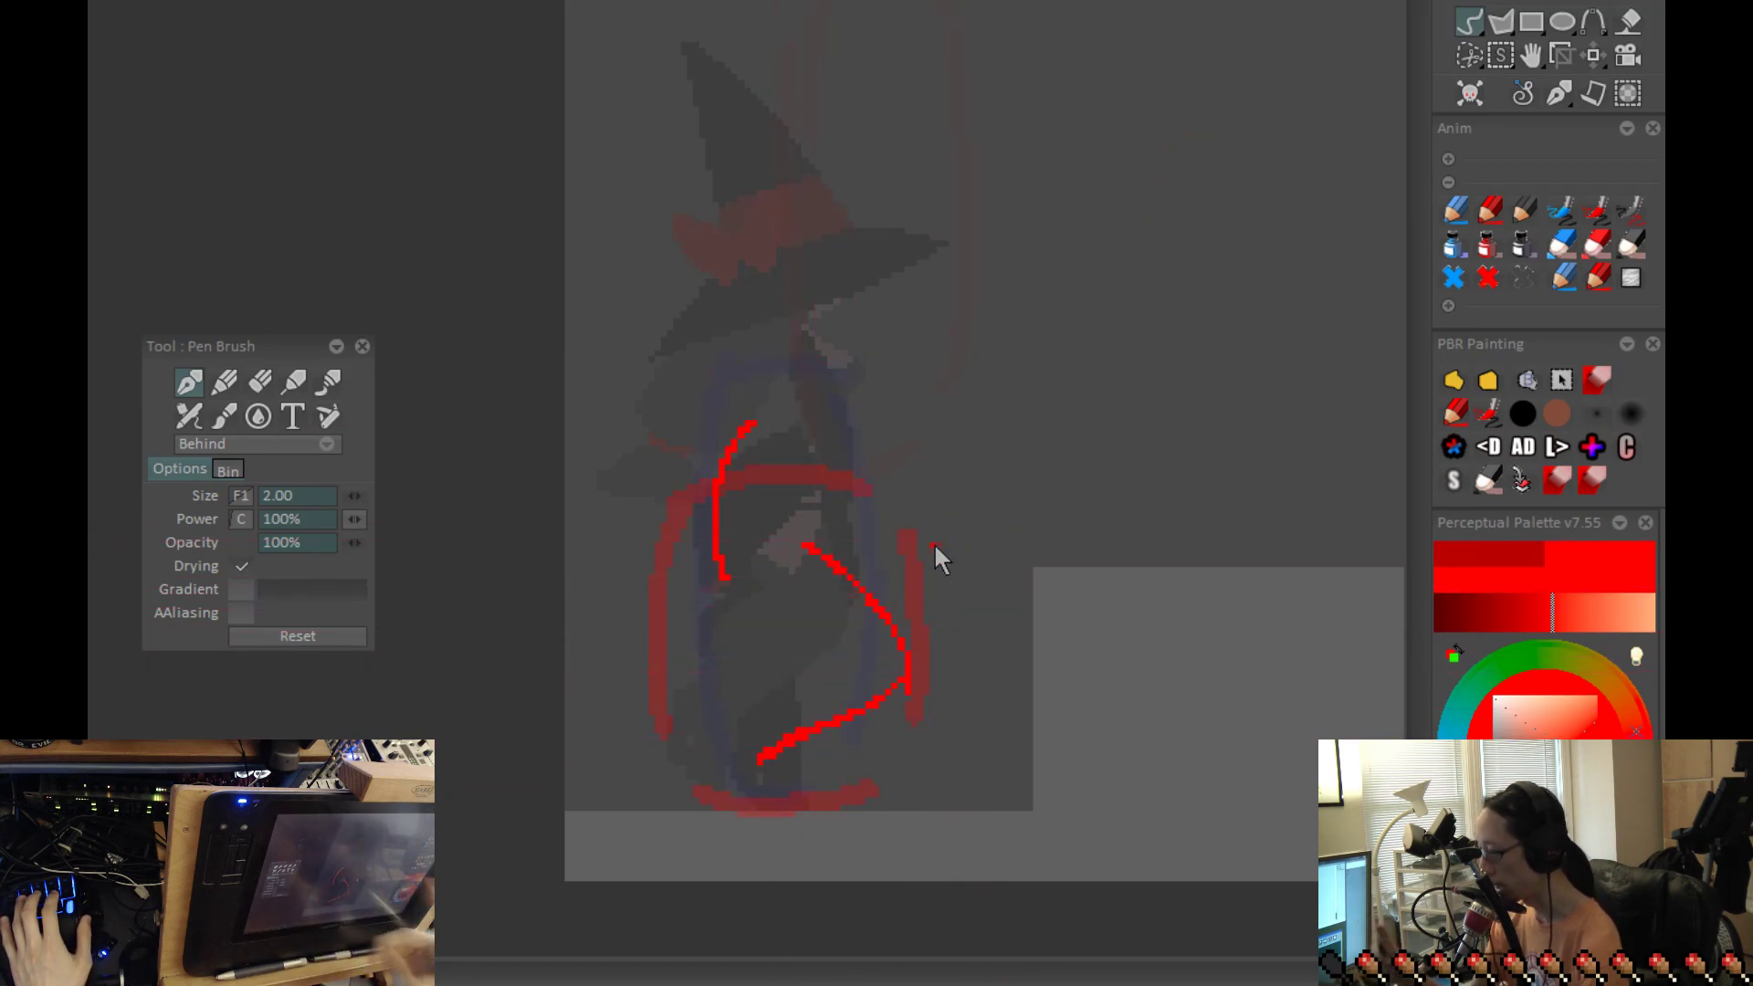
# Step: Erase the curved torso line on the crouched frame and replace it with an upright line down to the hip
pyautogui.press('b')
pyautogui.moveTo(740, 420); pyautogui.dragTo(711, 601)
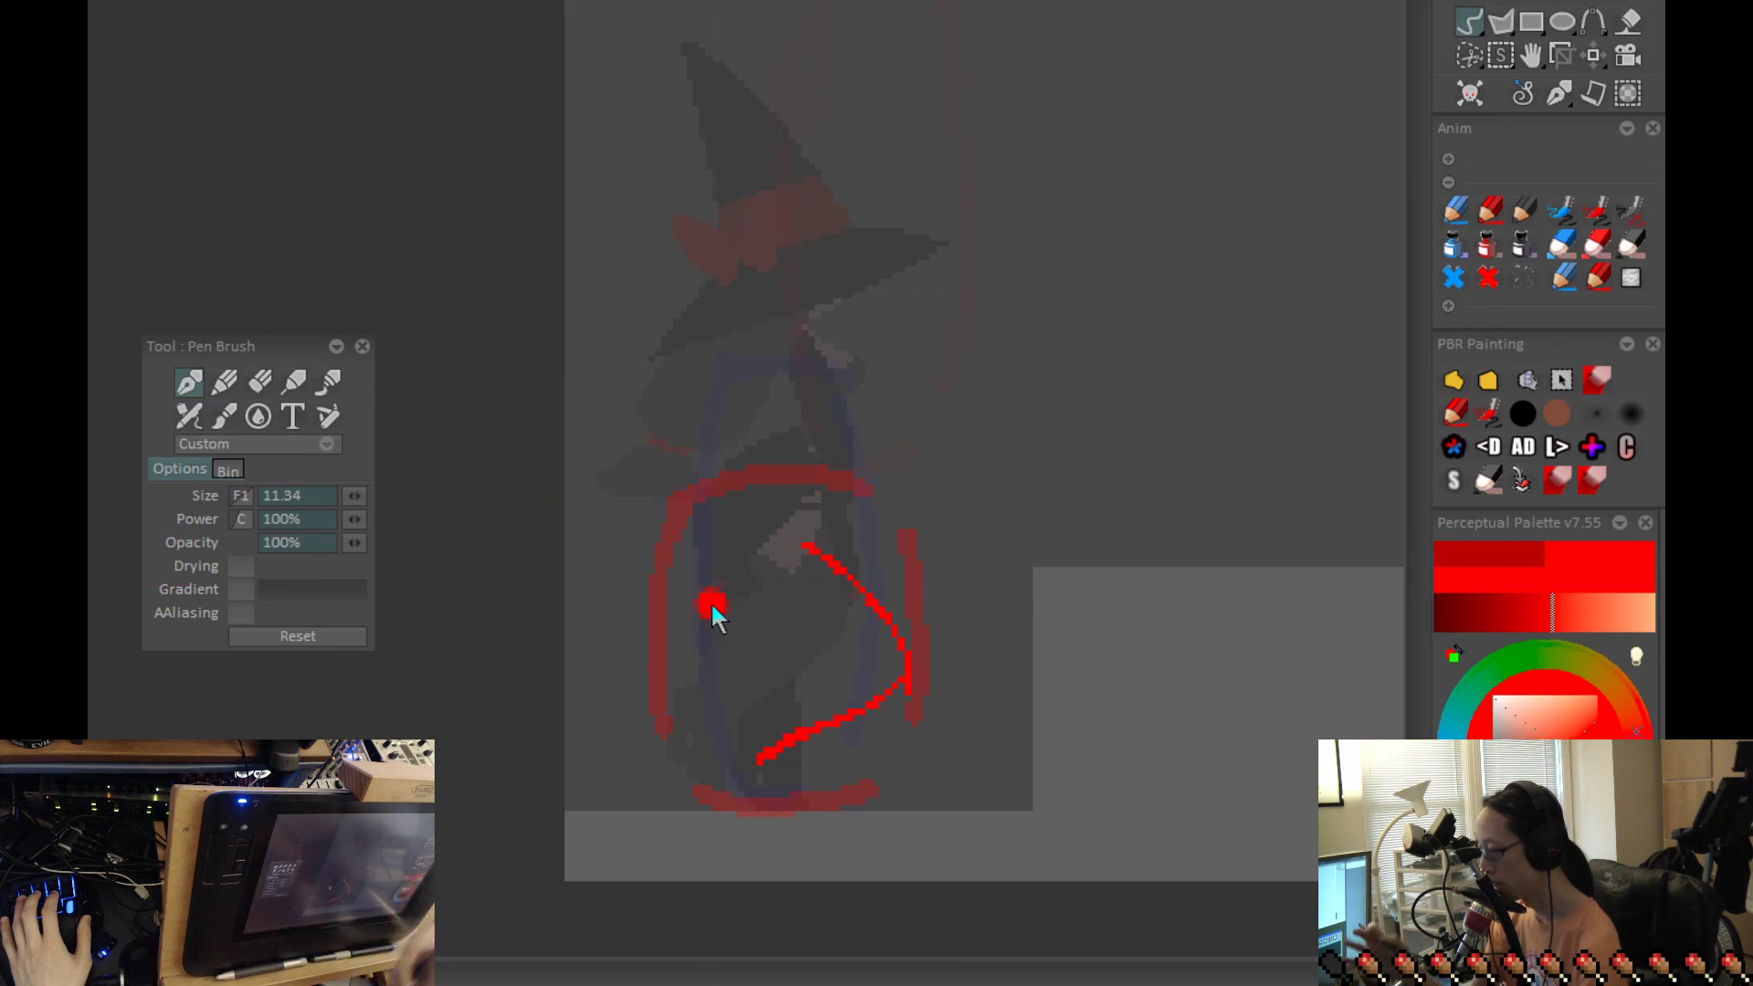
pyautogui.press('b')
pyautogui.moveTo(806, 391); pyautogui.dragTo(744, 570)
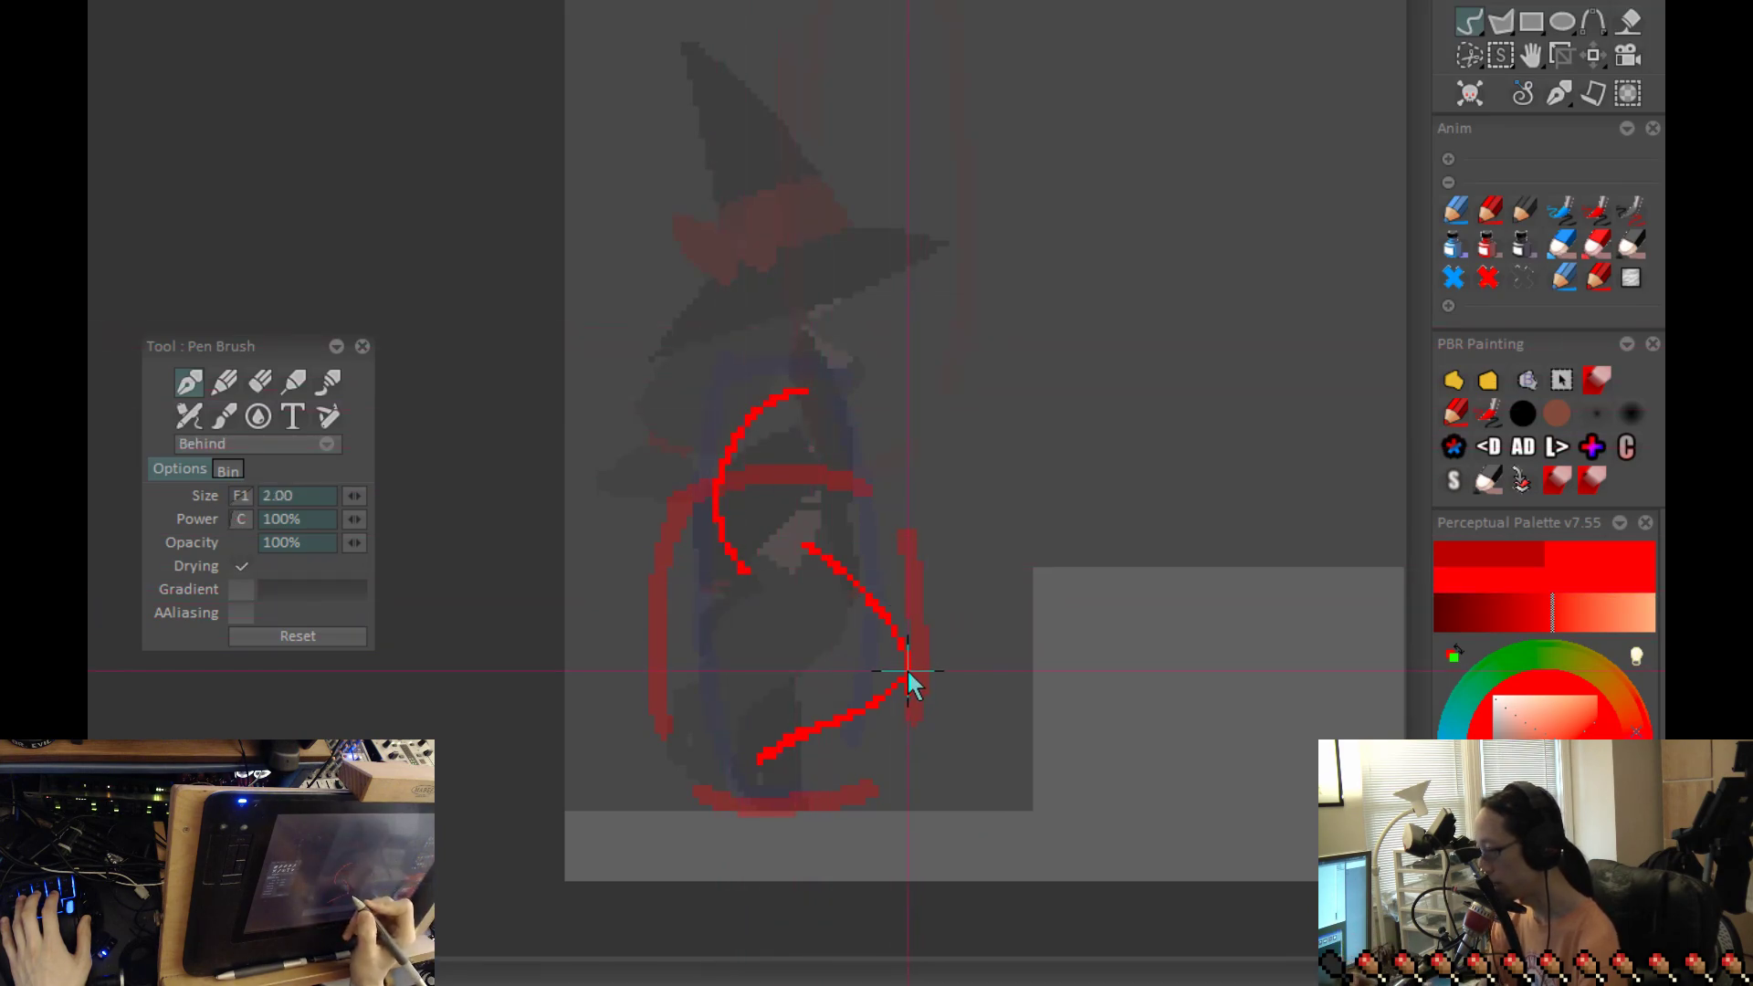
pyautogui.hotkey('ctrl', 'z')
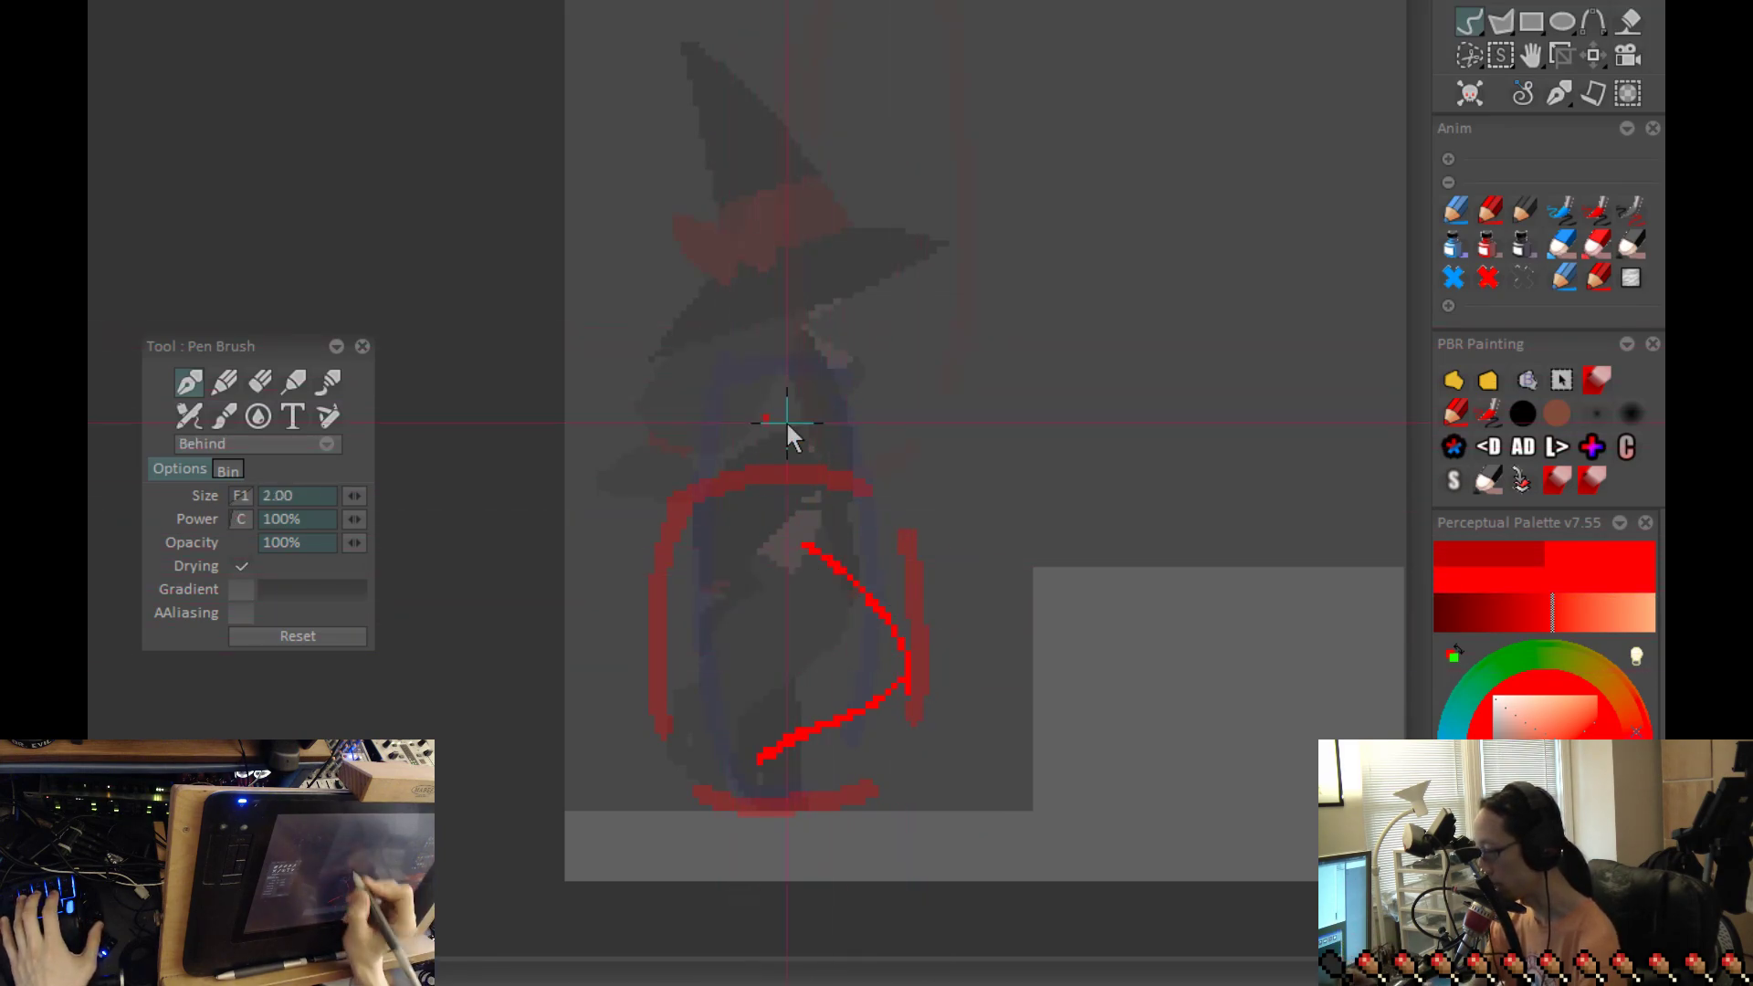
pyautogui.hotkey('ctrl', 'z')
pyautogui.moveTo(813, 376); pyautogui.dragTo(817, 532)
# Step: Add a short slanted foot line at the ankle end of the crouched figure's shin
pyautogui.moveTo(932, 718); pyautogui.dragTo(923, 661)
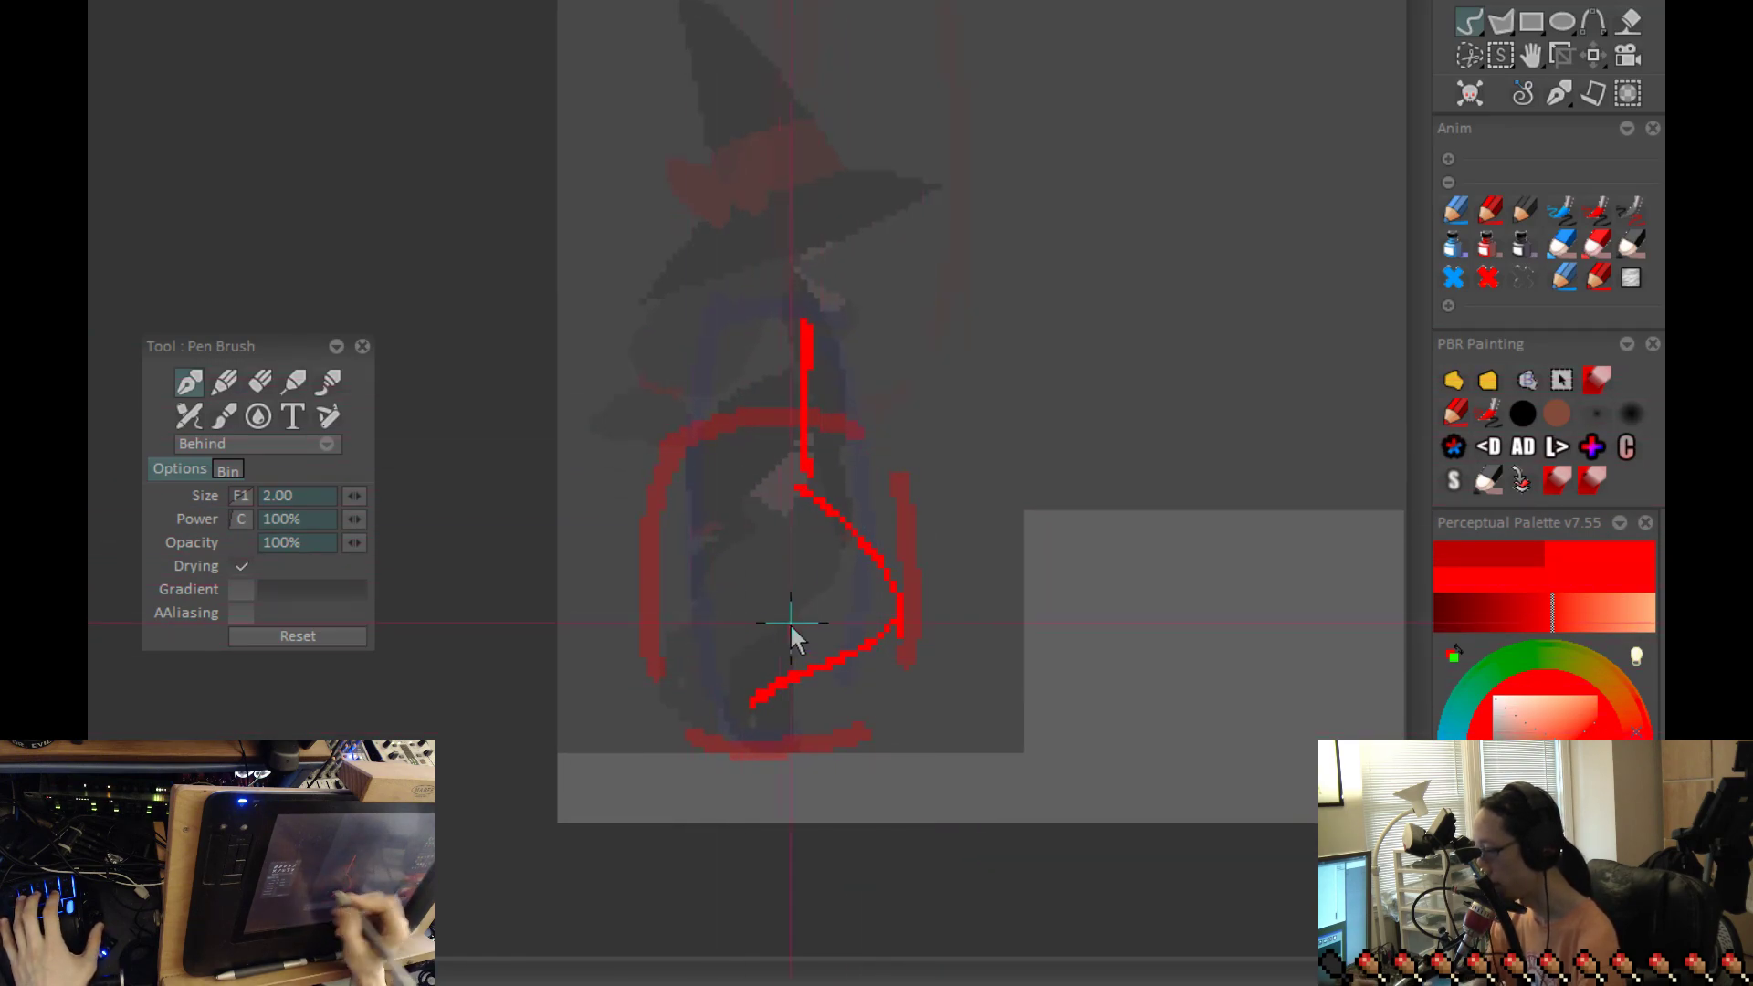
pyautogui.hotkey('ctrl', 'z')
pyautogui.moveTo(747, 652); pyautogui.dragTo(778, 731)
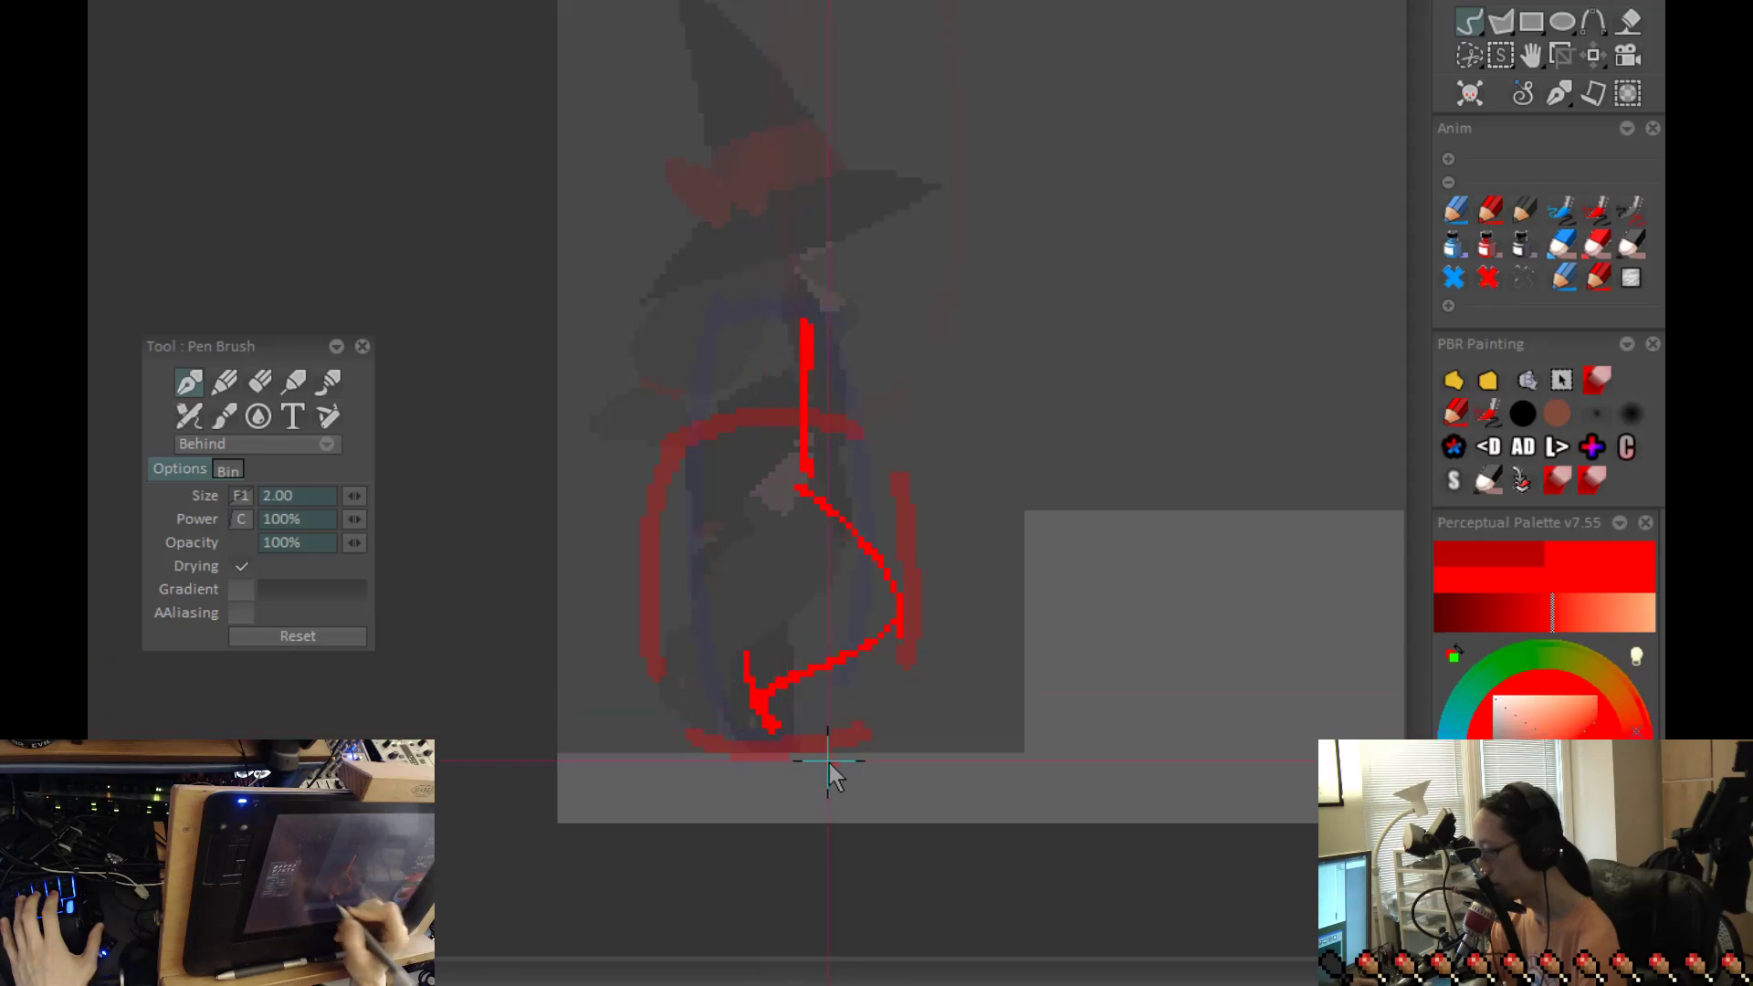
pyautogui.hotkey('ctrl', 'z')
# Step: Flip back and forth between the crouched frame and its neighbour to compare the two stick poses
pyautogui.press('Left')
pyautogui.press('Right')
pyautogui.press('Left')
pyautogui.press('Right')
pyautogui.press('Left')
pyautogui.press('Right')
pyautogui.press('Left')
pyautogui.press('Right')
pyautogui.press('Left')
pyautogui.press('Right')
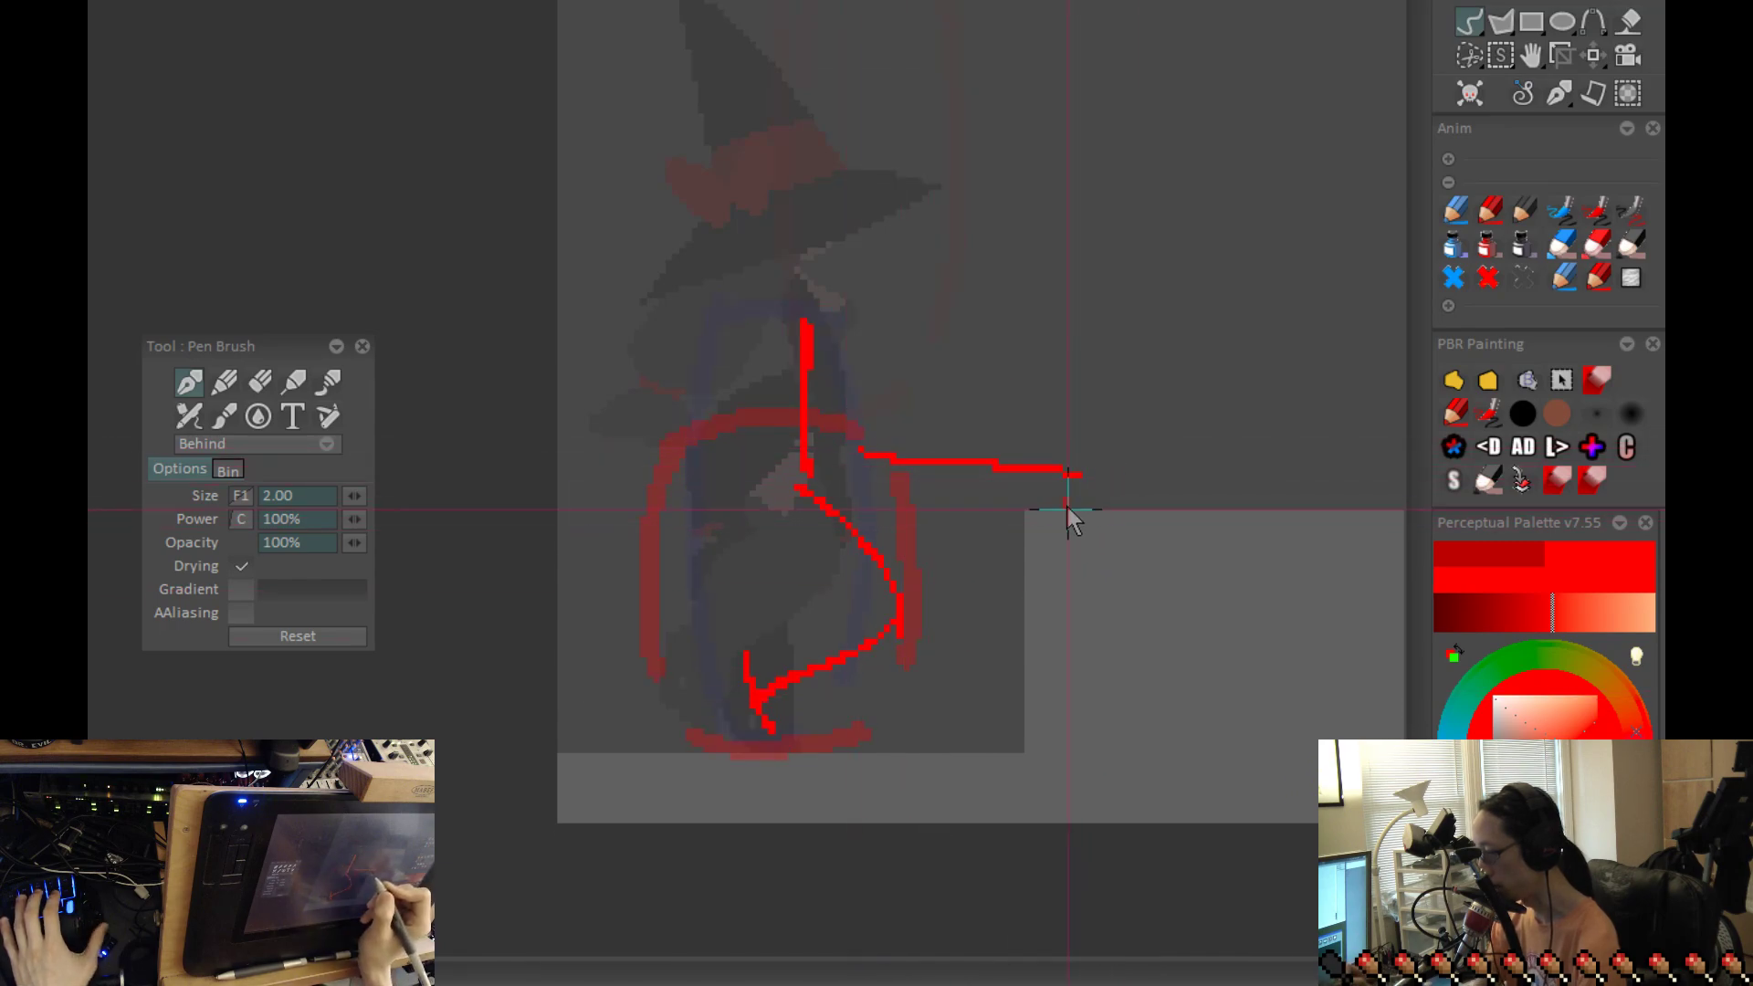
# Step: Sketch an arm on the crouched figure stretching forward to the ledge's corner, ending in a hand
pyautogui.moveTo(848, 461); pyautogui.dragTo(1070, 481)
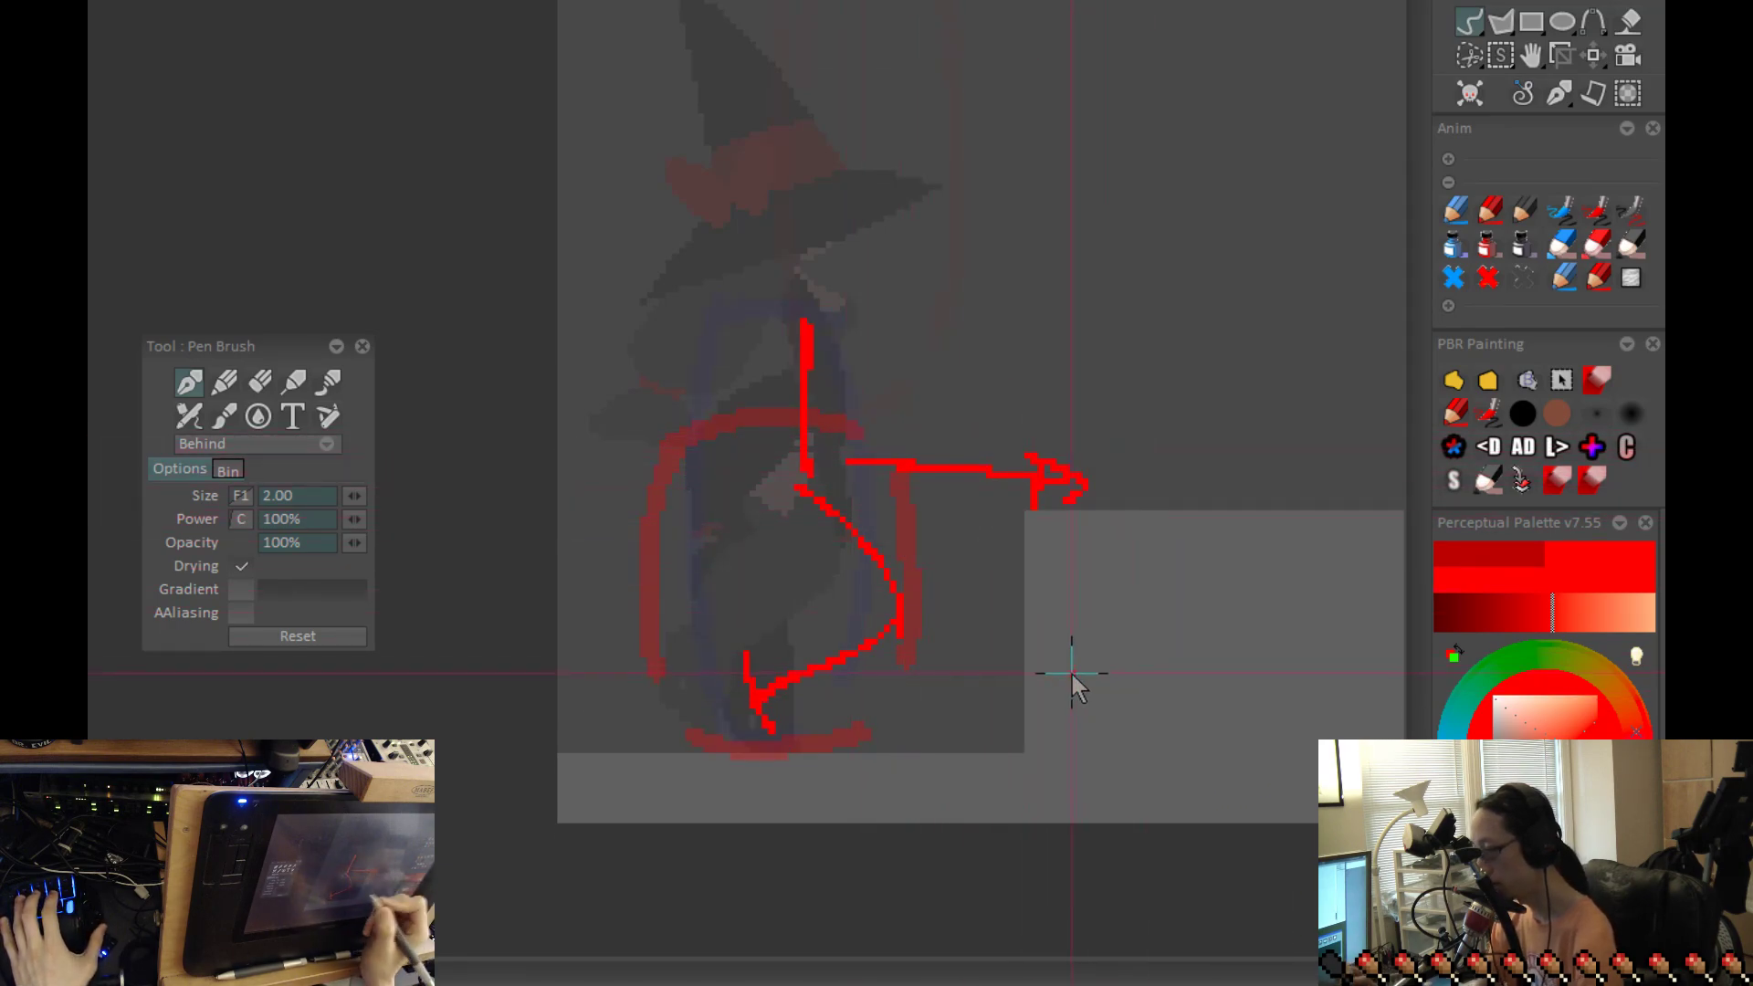
# Step: Undo the arm reaching to the ledge's corner and compare the crouched frame with the standing one
pyautogui.hotkey('ctrl', 'z')
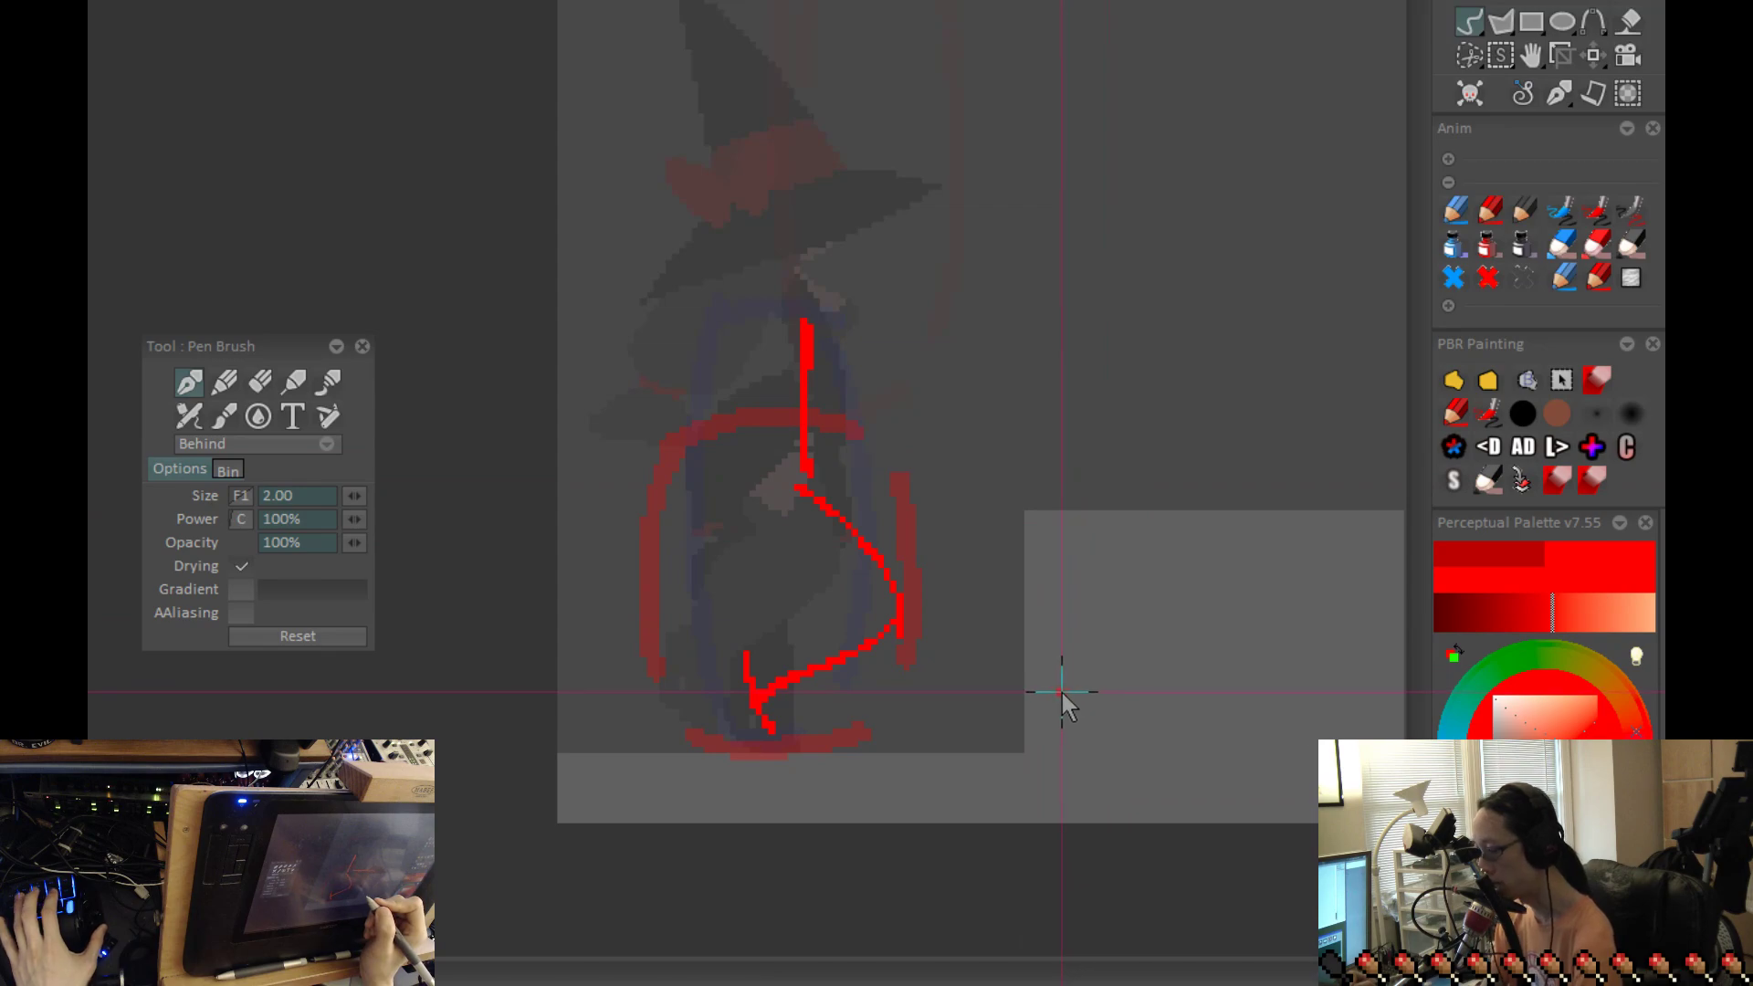
pyautogui.press('Left')
pyautogui.press('Right')
pyautogui.moveTo(1032, 680); pyautogui.dragTo(951, 753)
pyautogui.press('Left')
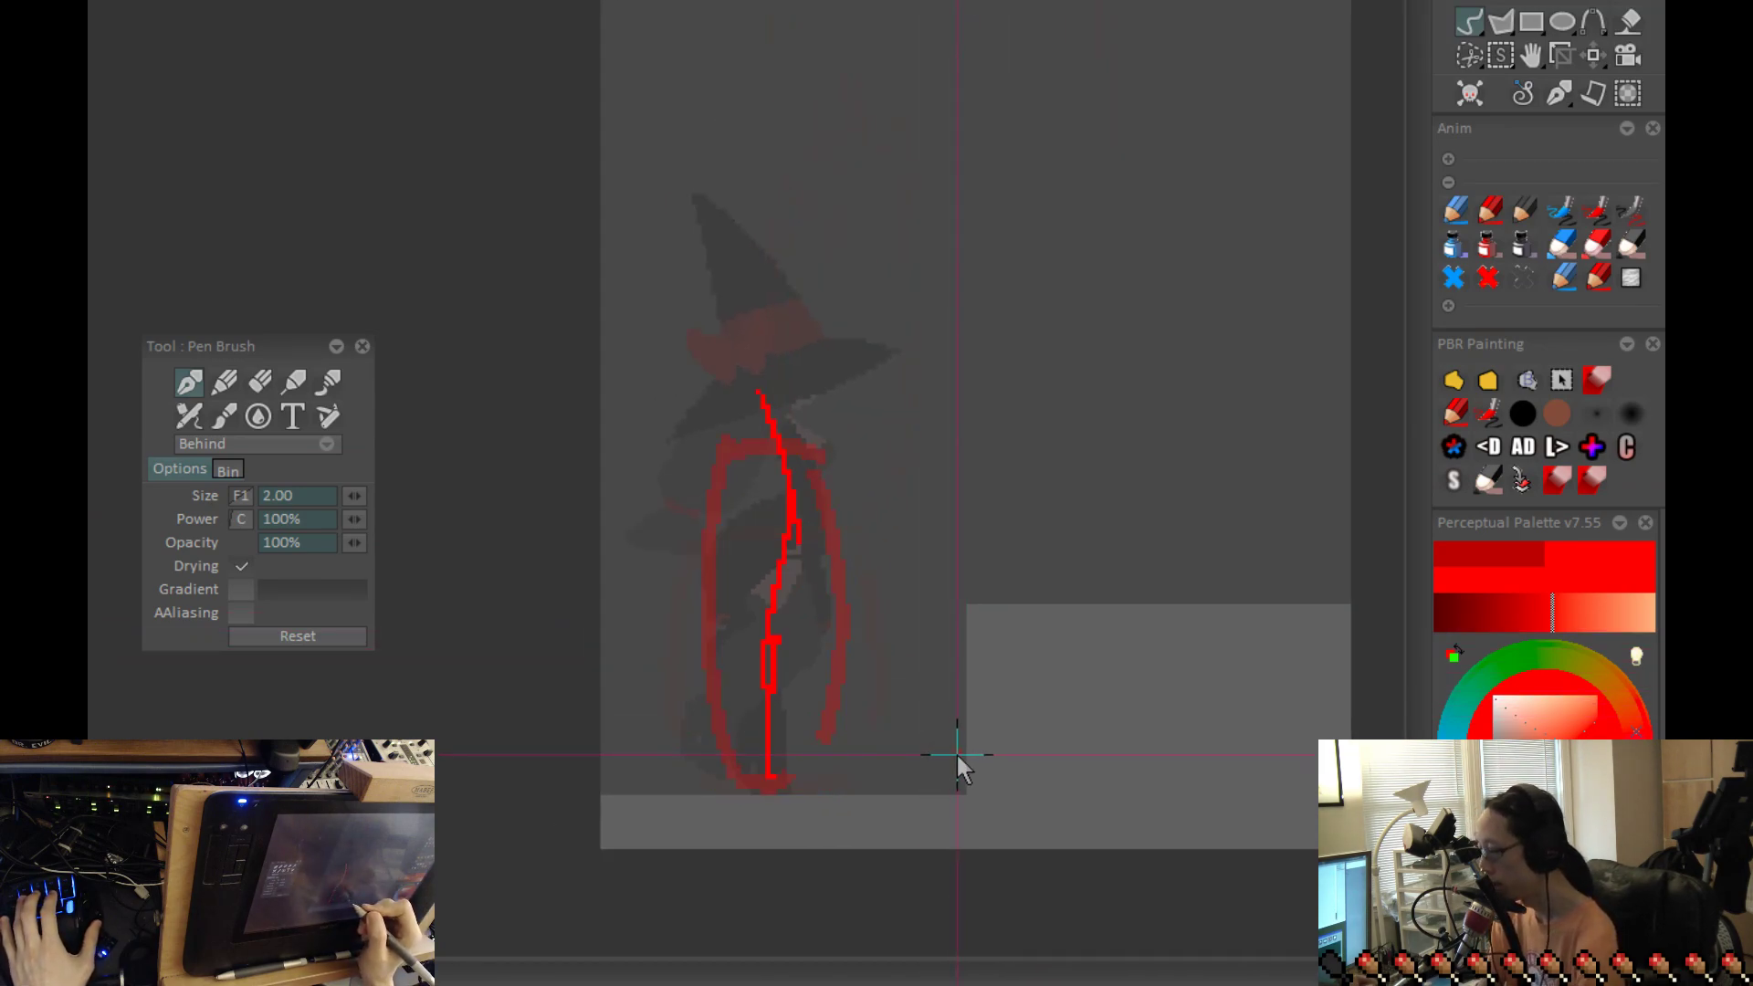
pyautogui.press('Left')
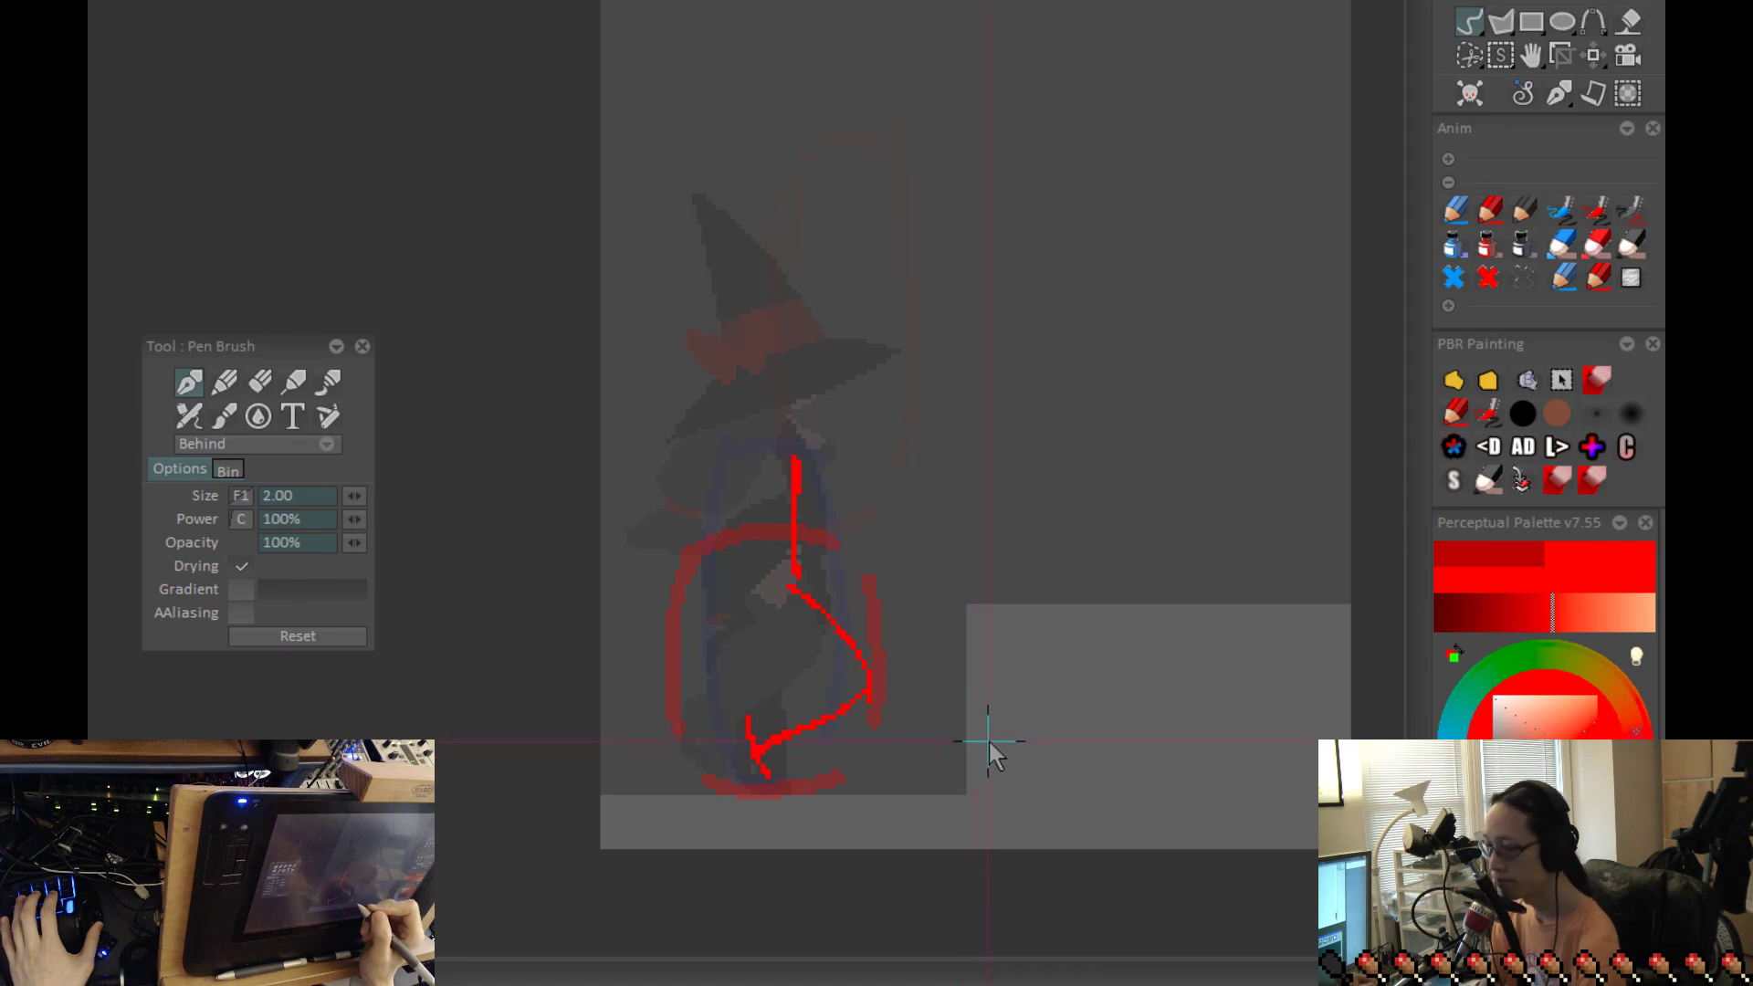
pyautogui.press('Right')
pyautogui.press('Left')
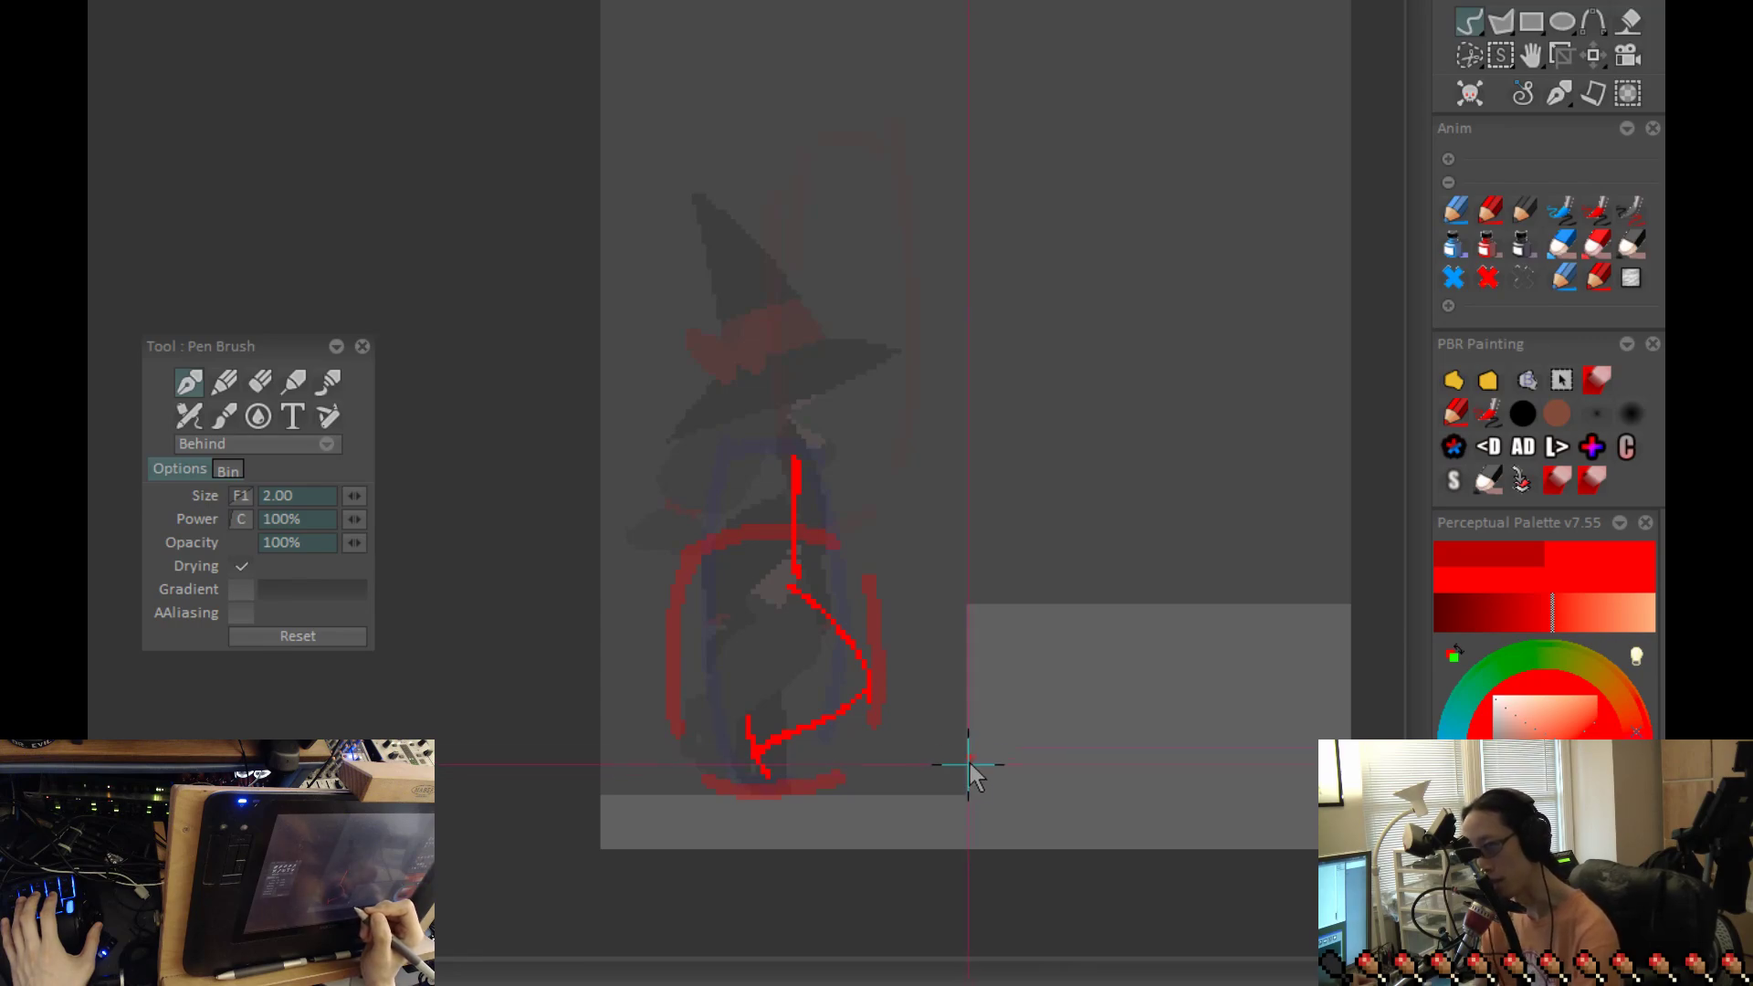
# Step: Sketch a new upright torso line on the crouched figure, slightly behind the existing one
pyautogui.moveTo(941, 702); pyautogui.dragTo(1037, 692)
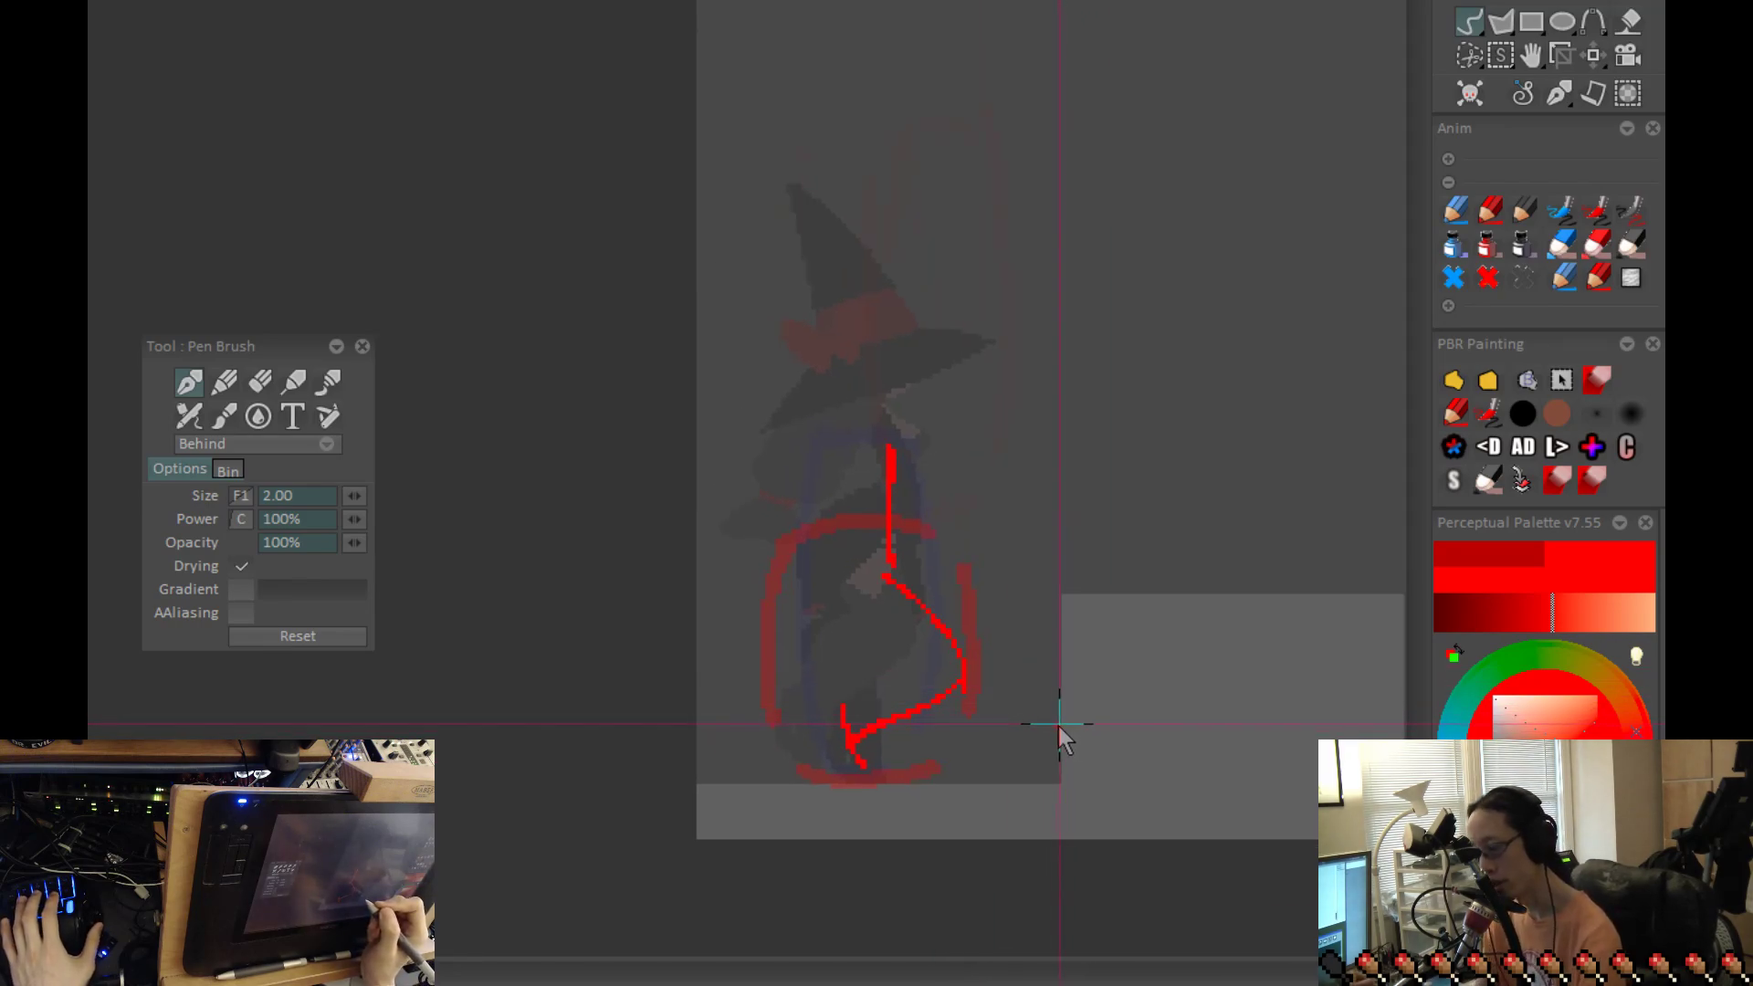
pyautogui.click(1077, 631)
pyautogui.moveTo(841, 452); pyautogui.dragTo(841, 566)
pyautogui.hotkey('ctrl', 'z')
pyautogui.moveTo(846, 485); pyautogui.dragTo(848, 598)
pyautogui.hotkey('ctrl', 'z')
pyautogui.moveTo(845, 475); pyautogui.dragTo(846, 594)
pyautogui.hotkey('ctrl', 'z')
pyautogui.moveTo(851, 462); pyautogui.dragTo(852, 589)
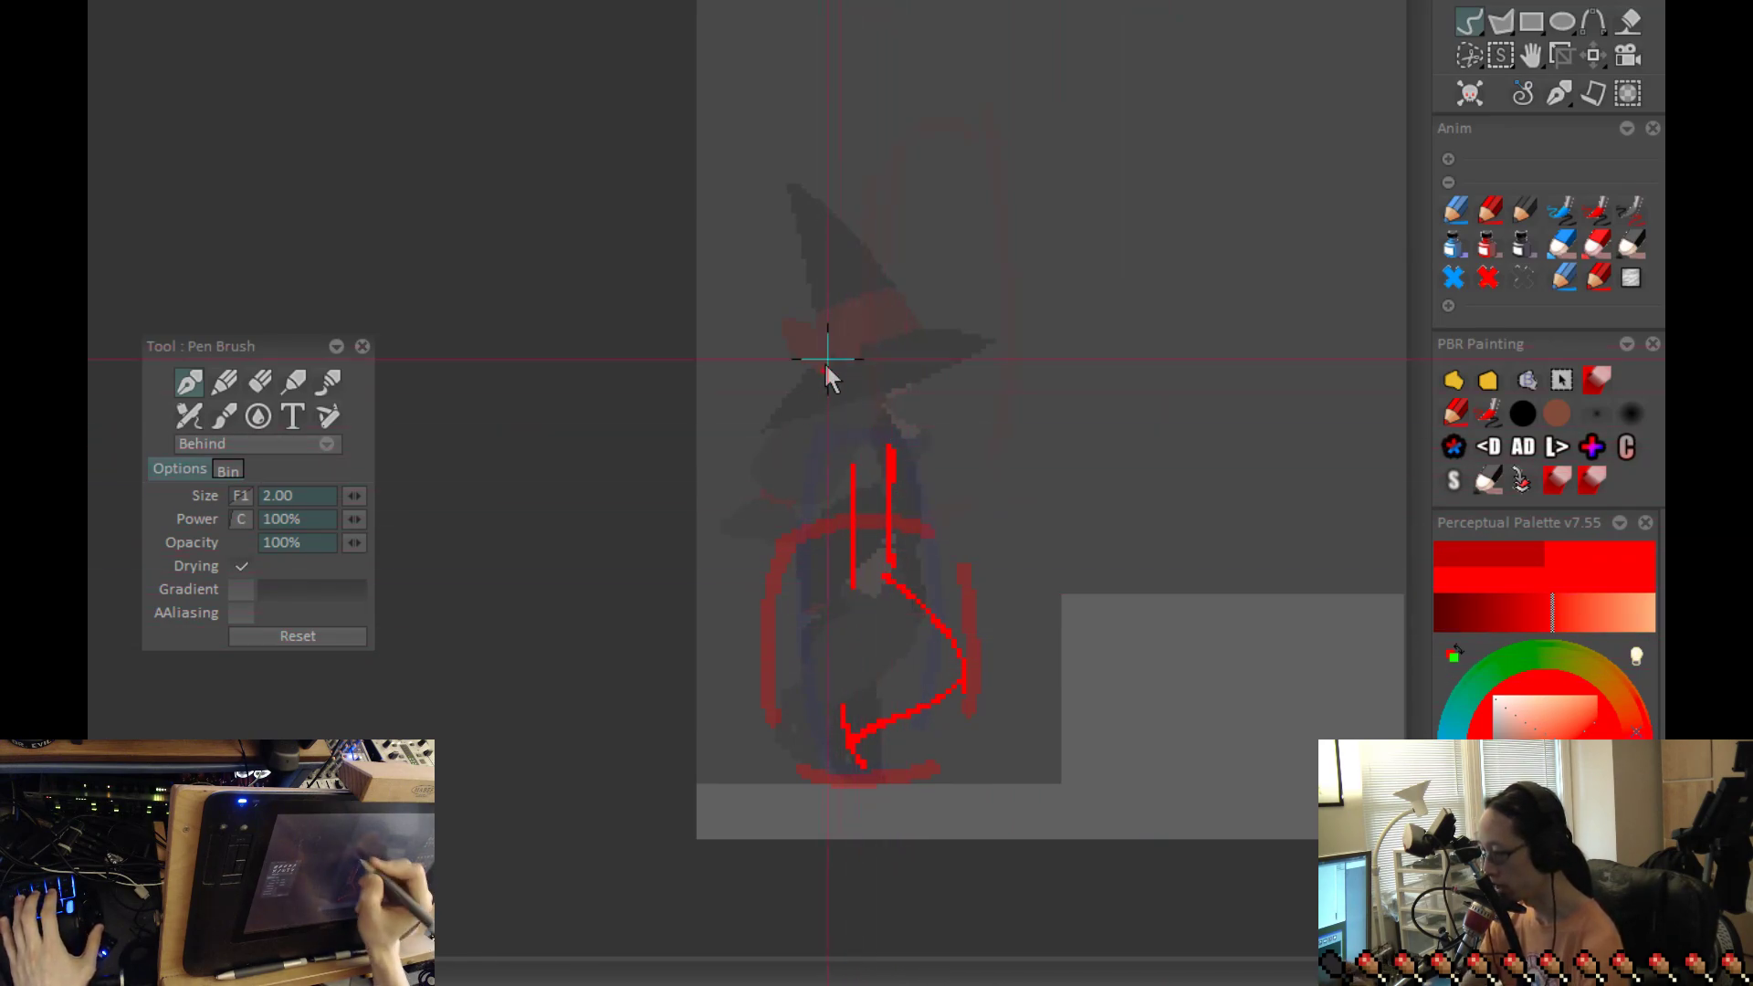
# Step: Draw an oval head around the upper end of the spine on the standing frame
pyautogui.press('Left')
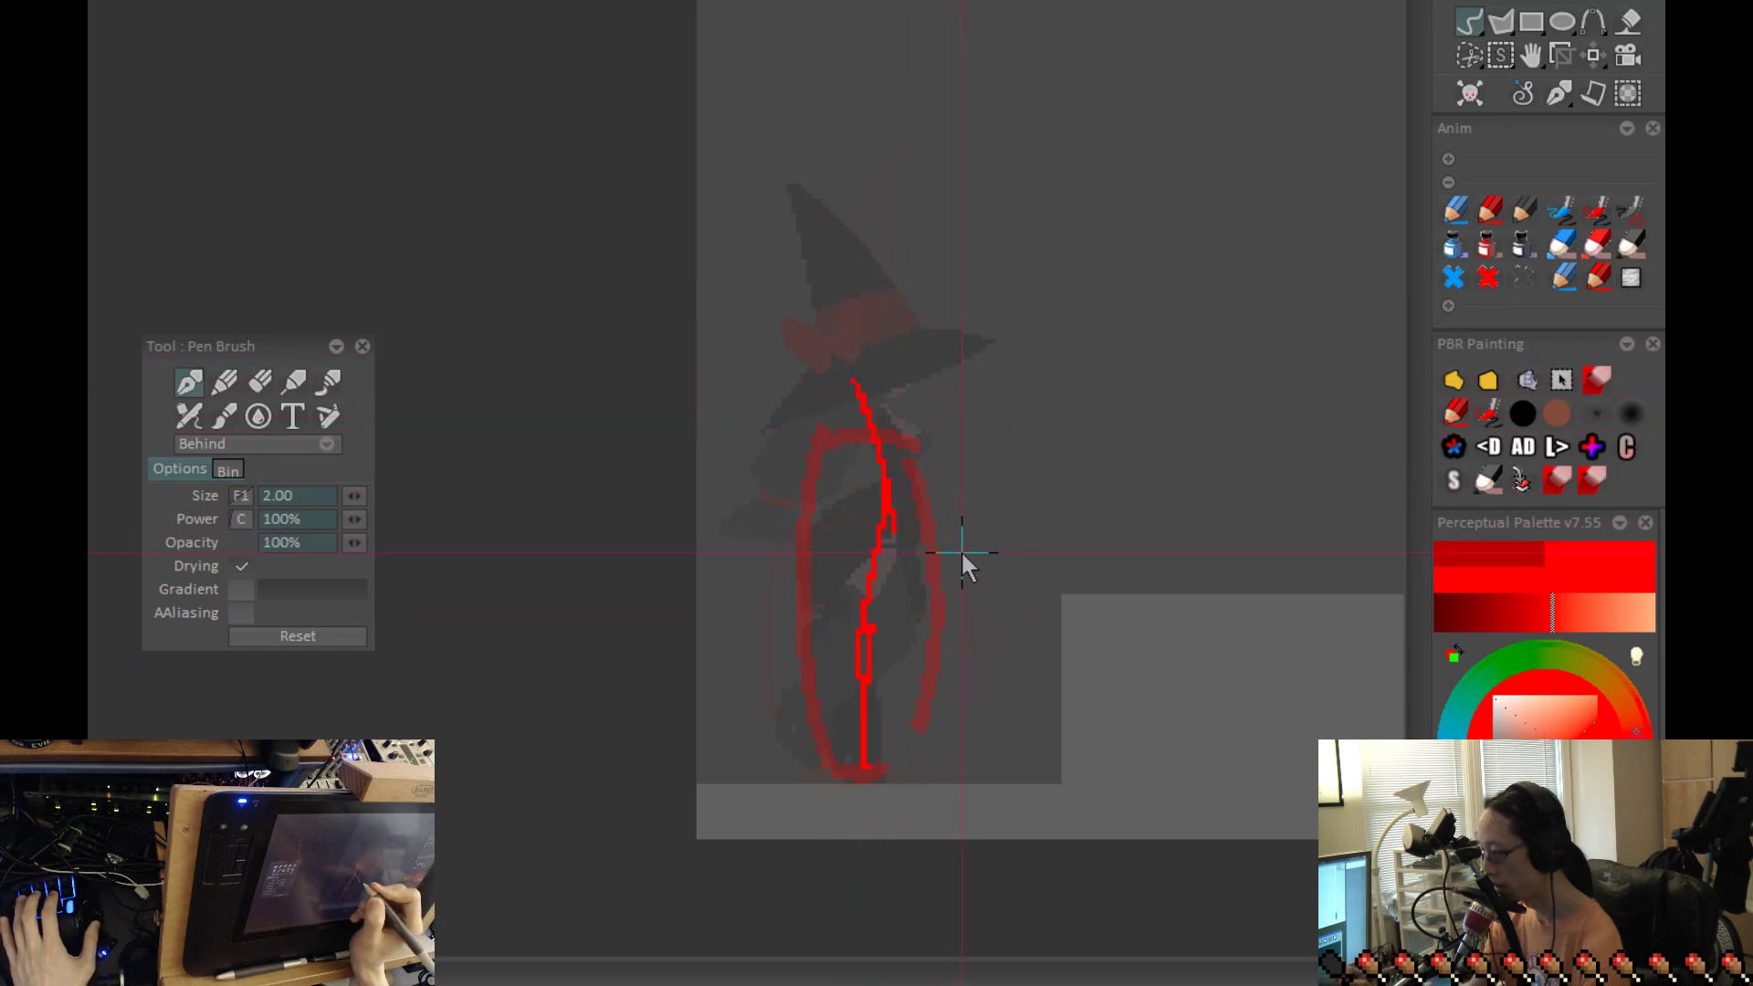
pyautogui.moveTo(833, 365); pyautogui.dragTo(909, 391)
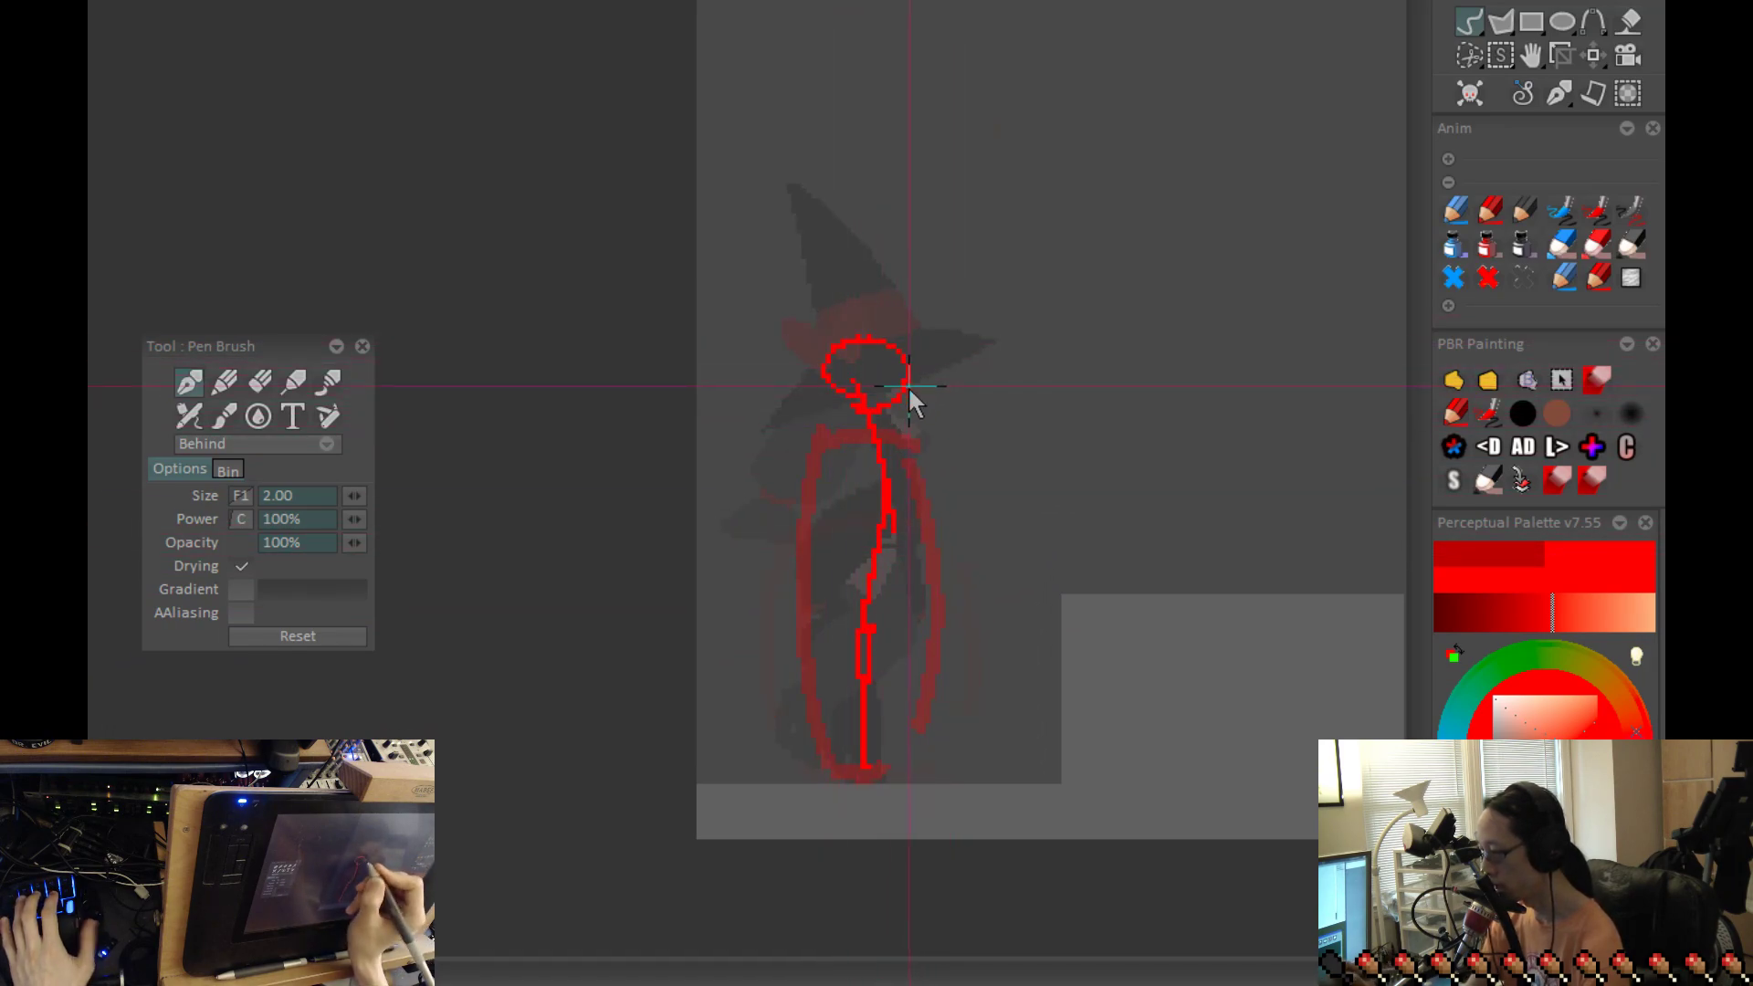
pyautogui.press('Right')
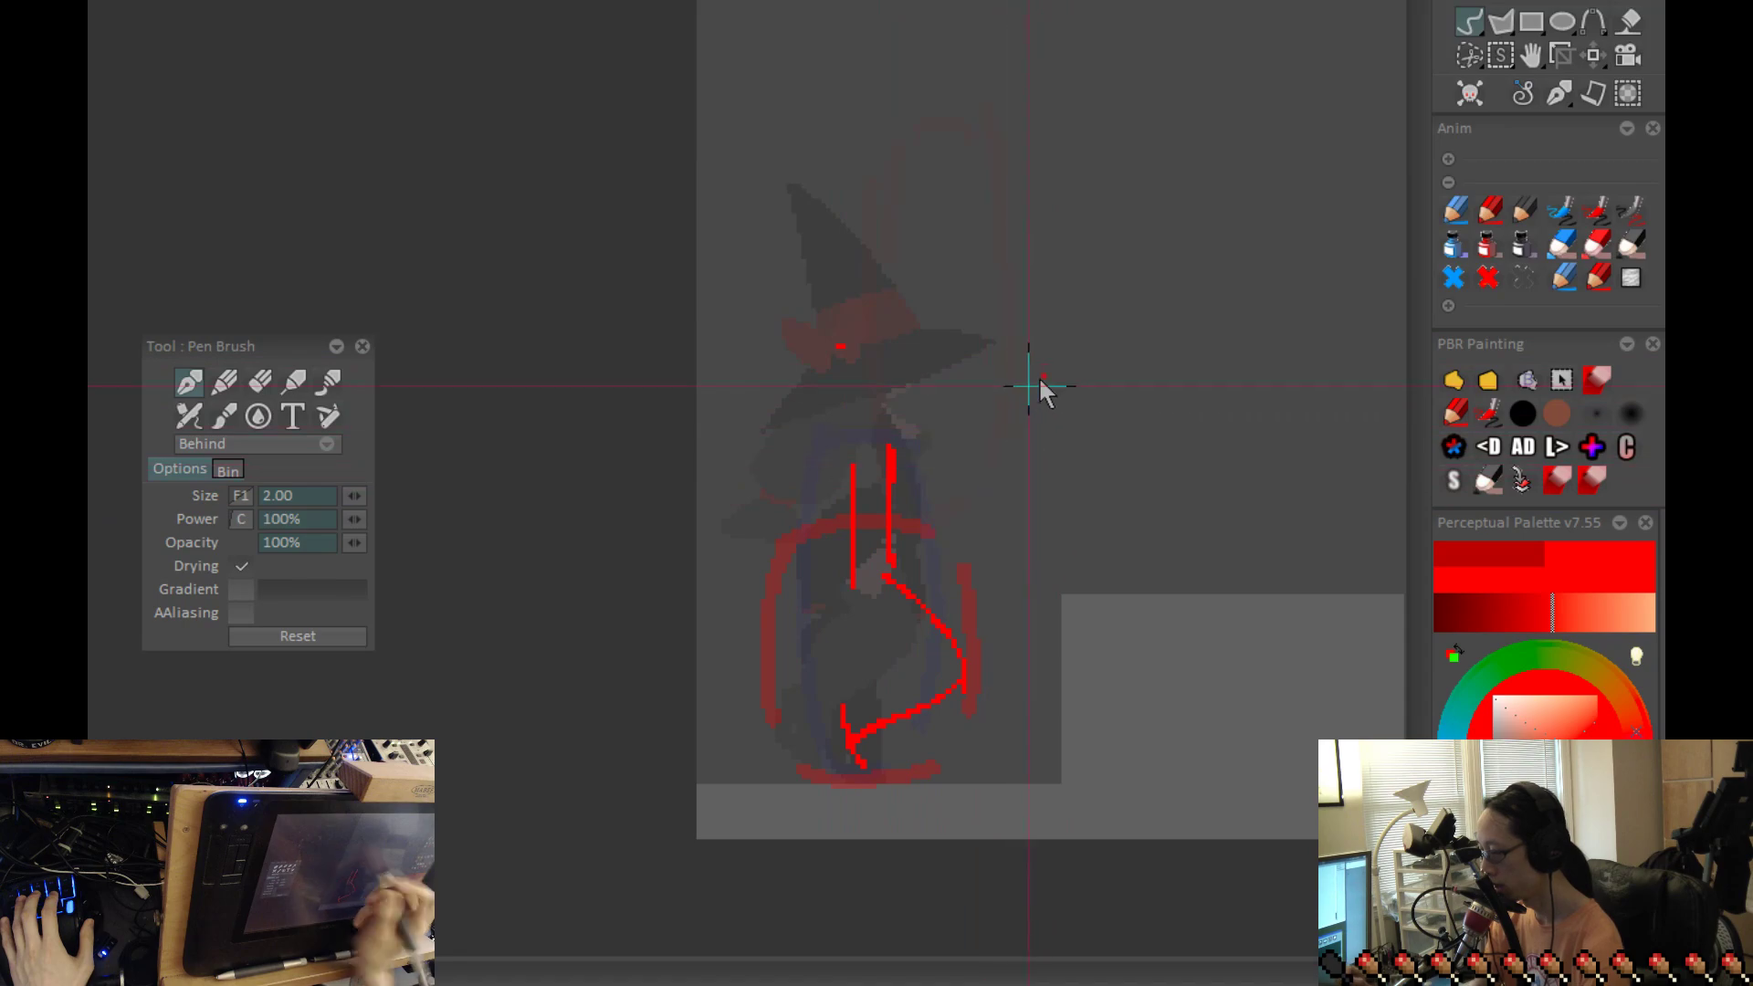
# Step: Erase the crouched figure's old torso and thigh lines and add a round head above the new torso line
pyautogui.moveTo(891, 521)
pyautogui.mouseDown()
pyautogui.moveTo(893, 443)
pyautogui.moveTo(897, 572)
pyautogui.moveTo(953, 625)
pyautogui.mouseUp()
pyautogui.press('Right')
pyautogui.press('Left')
pyautogui.press('b')
pyautogui.moveTo(850, 481); pyautogui.dragTo(860, 416)
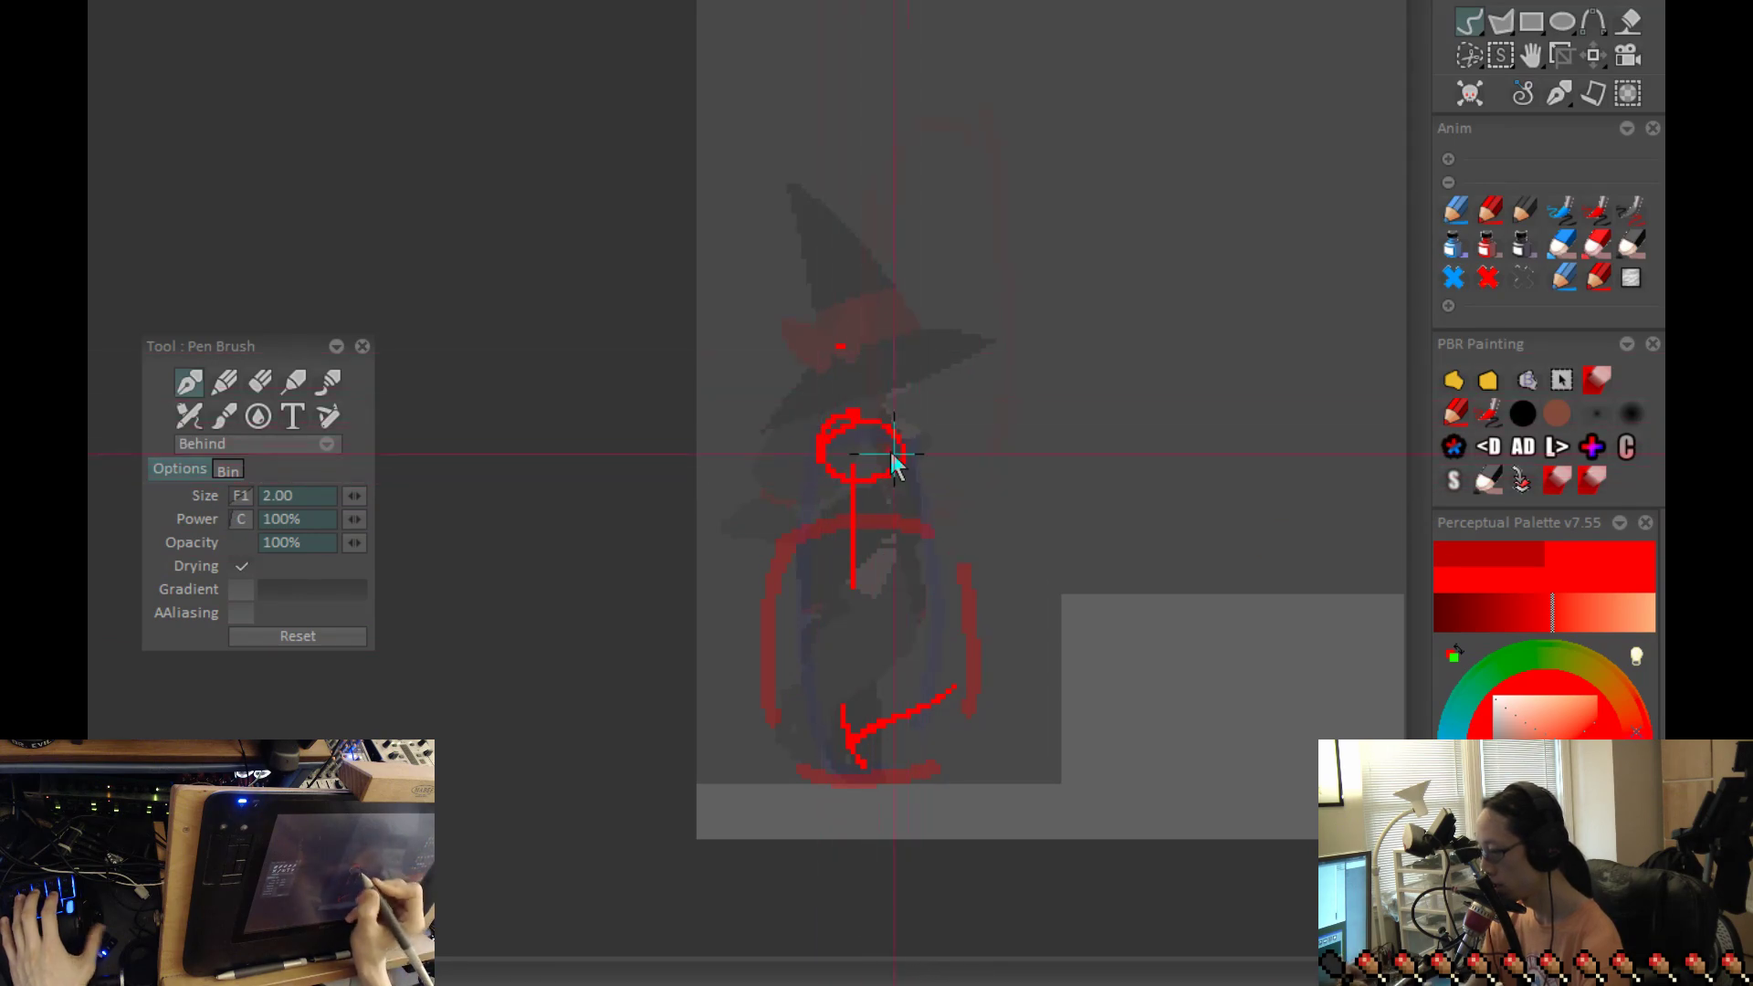
# Step: Flip between the crouched frame and its neighbours to compare the head positions
pyautogui.press('Left')
pyautogui.press('Left')
pyautogui.press('Right')
pyautogui.press('Right')
pyautogui.press('Left')
pyautogui.press('Right')
pyautogui.press('Left')
pyautogui.press('Right')
pyautogui.press('Left')
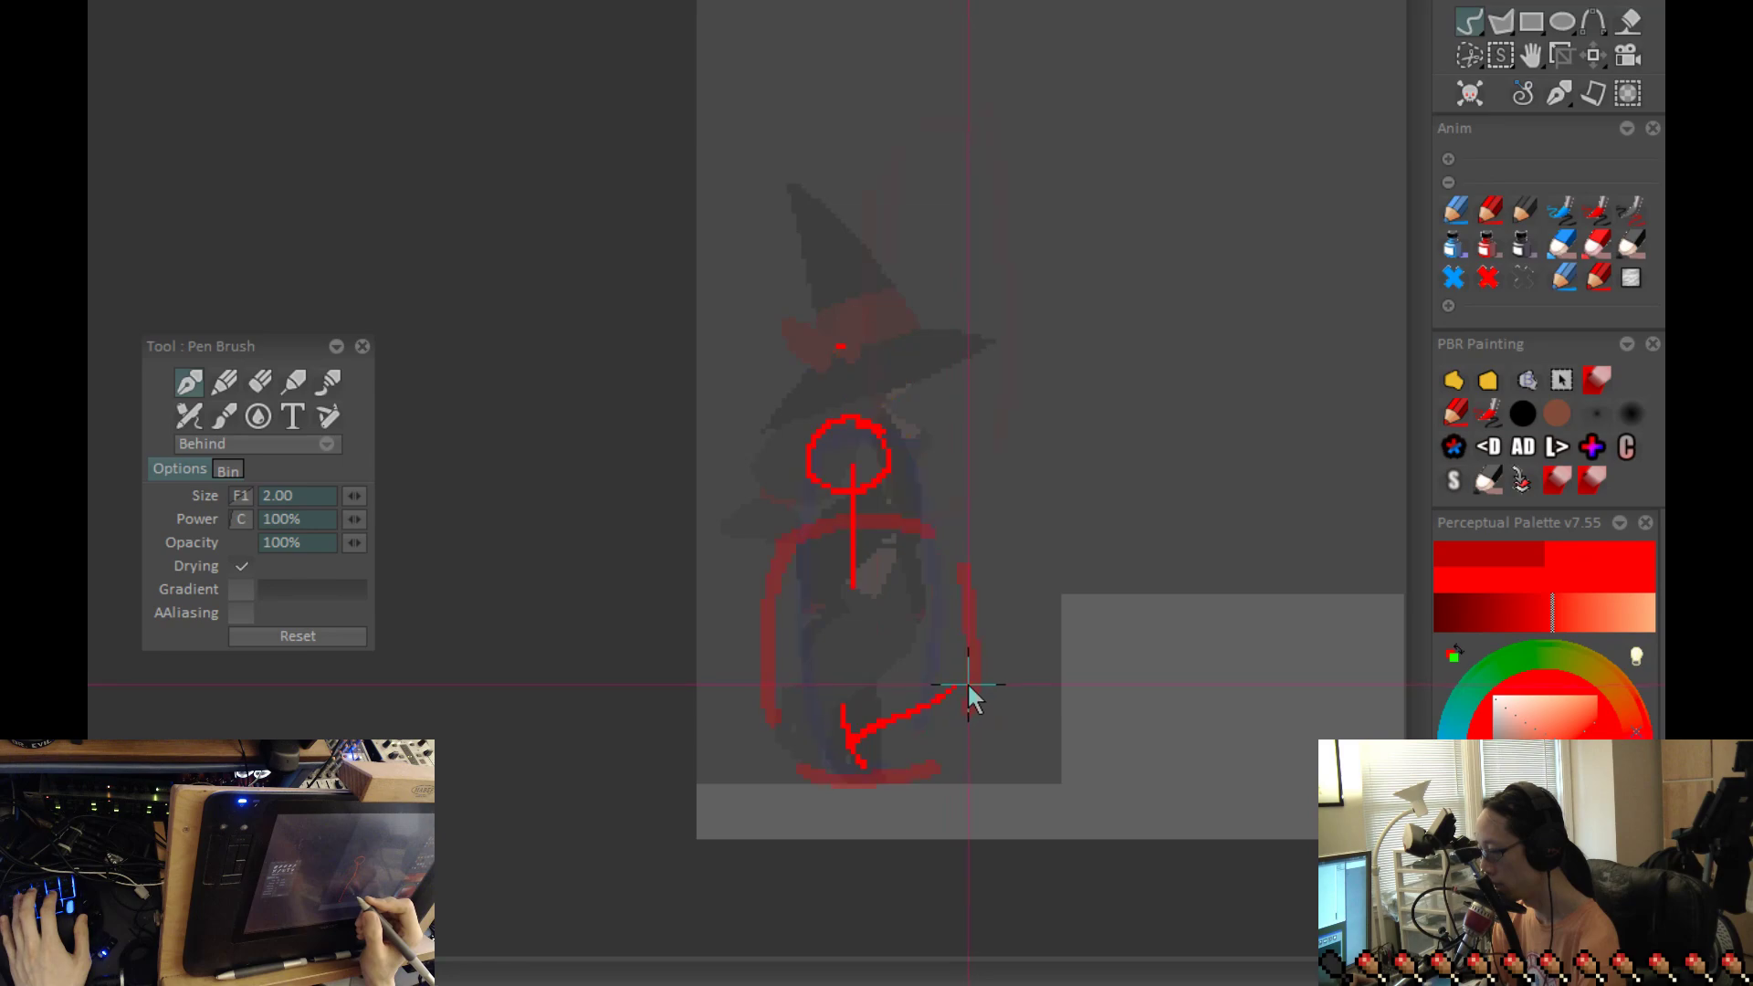
# Step: Rework the top of the crouched figure's head and sketch a short hip curve behind the torso
pyautogui.hotkey('ctrl', 'z')
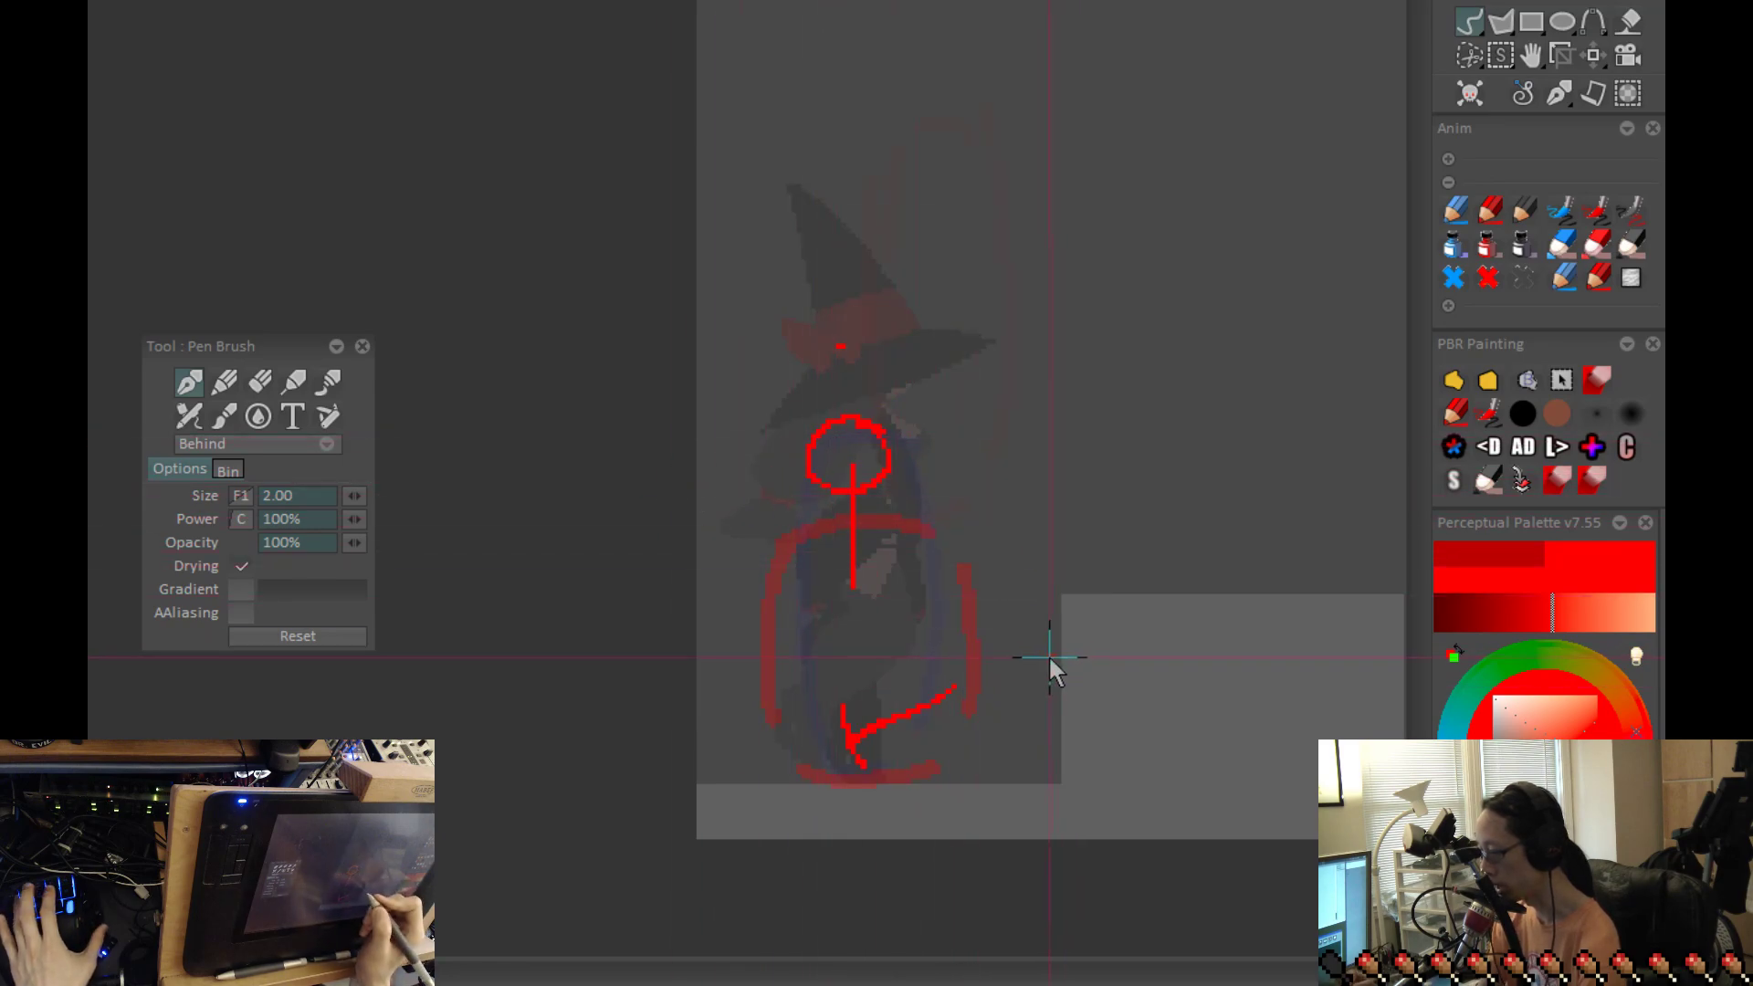
pyautogui.press('+')
pyautogui.hotkey('ctrl', 'z')
pyautogui.moveTo(898, 411)
pyautogui.mouseDown()
pyautogui.moveTo(895, 451)
pyautogui.moveTo(897, 388)
pyautogui.mouseUp()
pyautogui.hotkey('ctrl', 'z')
pyautogui.hotkey('ctrl', 'z')
pyautogui.press('-')
# Step: Alternate between the standing and crouched frames to examine how the head and hips shift
pyautogui.press('Left')
pyautogui.press('Right')
pyautogui.press('Left')
pyautogui.press('Right')
pyautogui.press('Left')
pyautogui.press('Right')
pyautogui.press('Left')
pyautogui.press('Right')
pyautogui.press('Left')
pyautogui.press('Right')
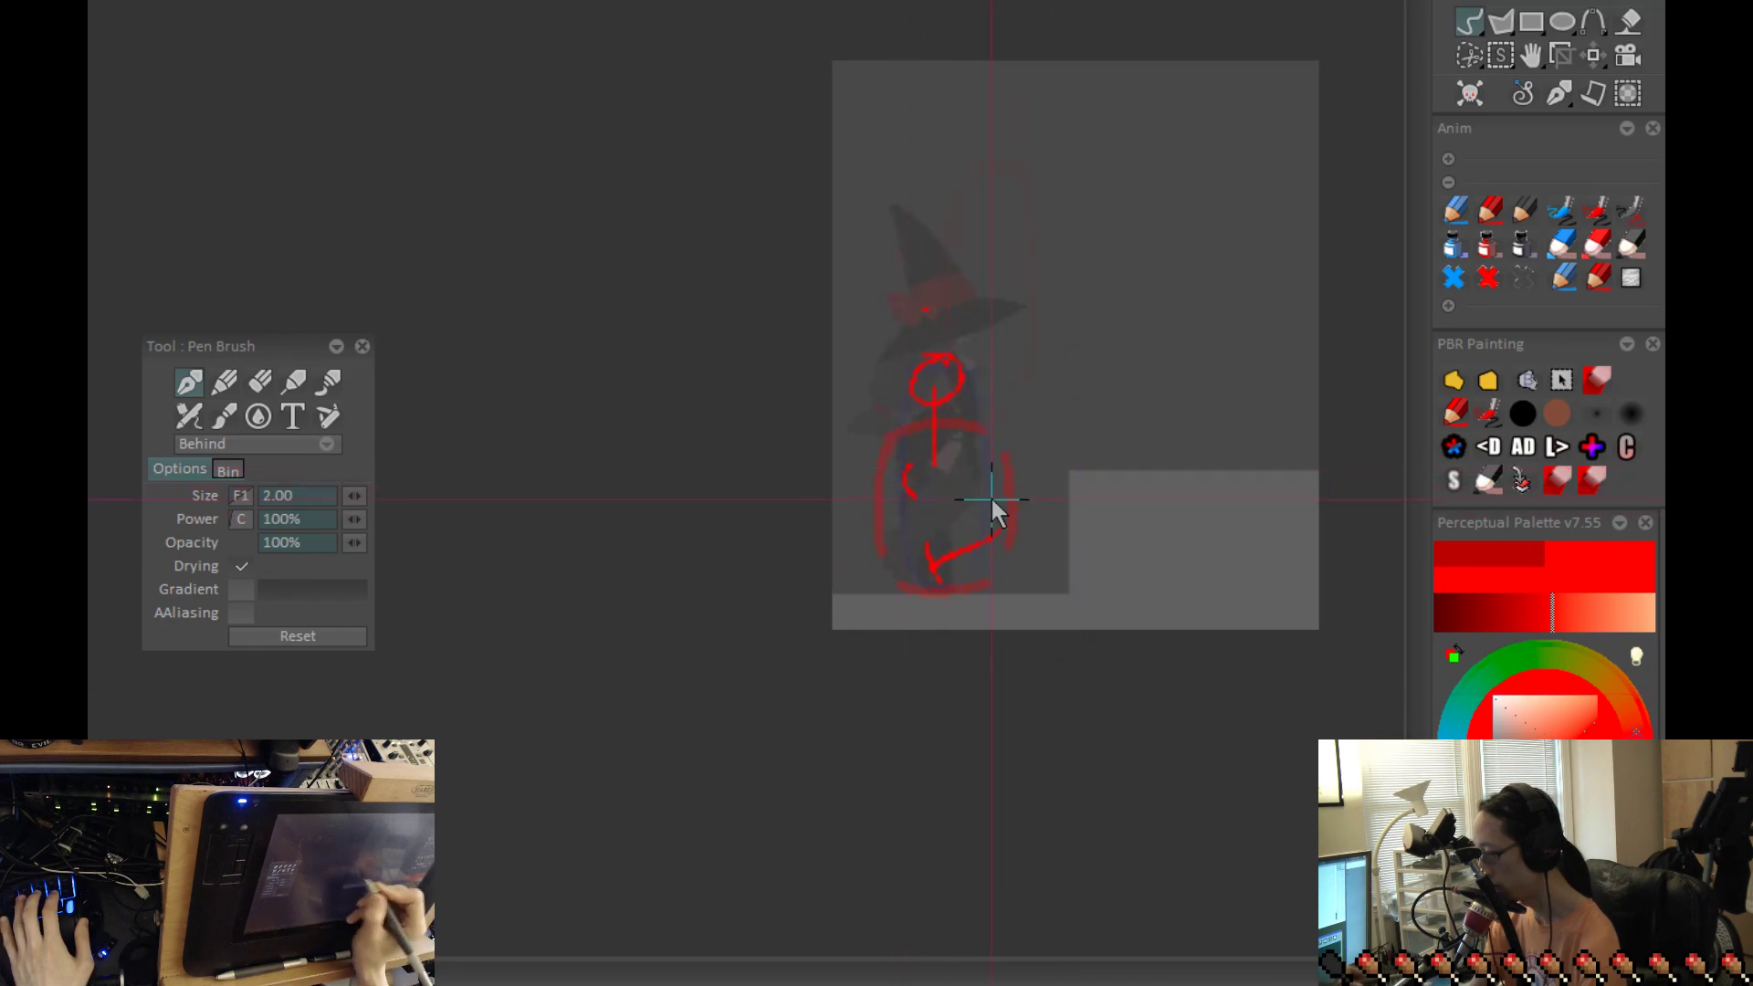
pyautogui.press('Left')
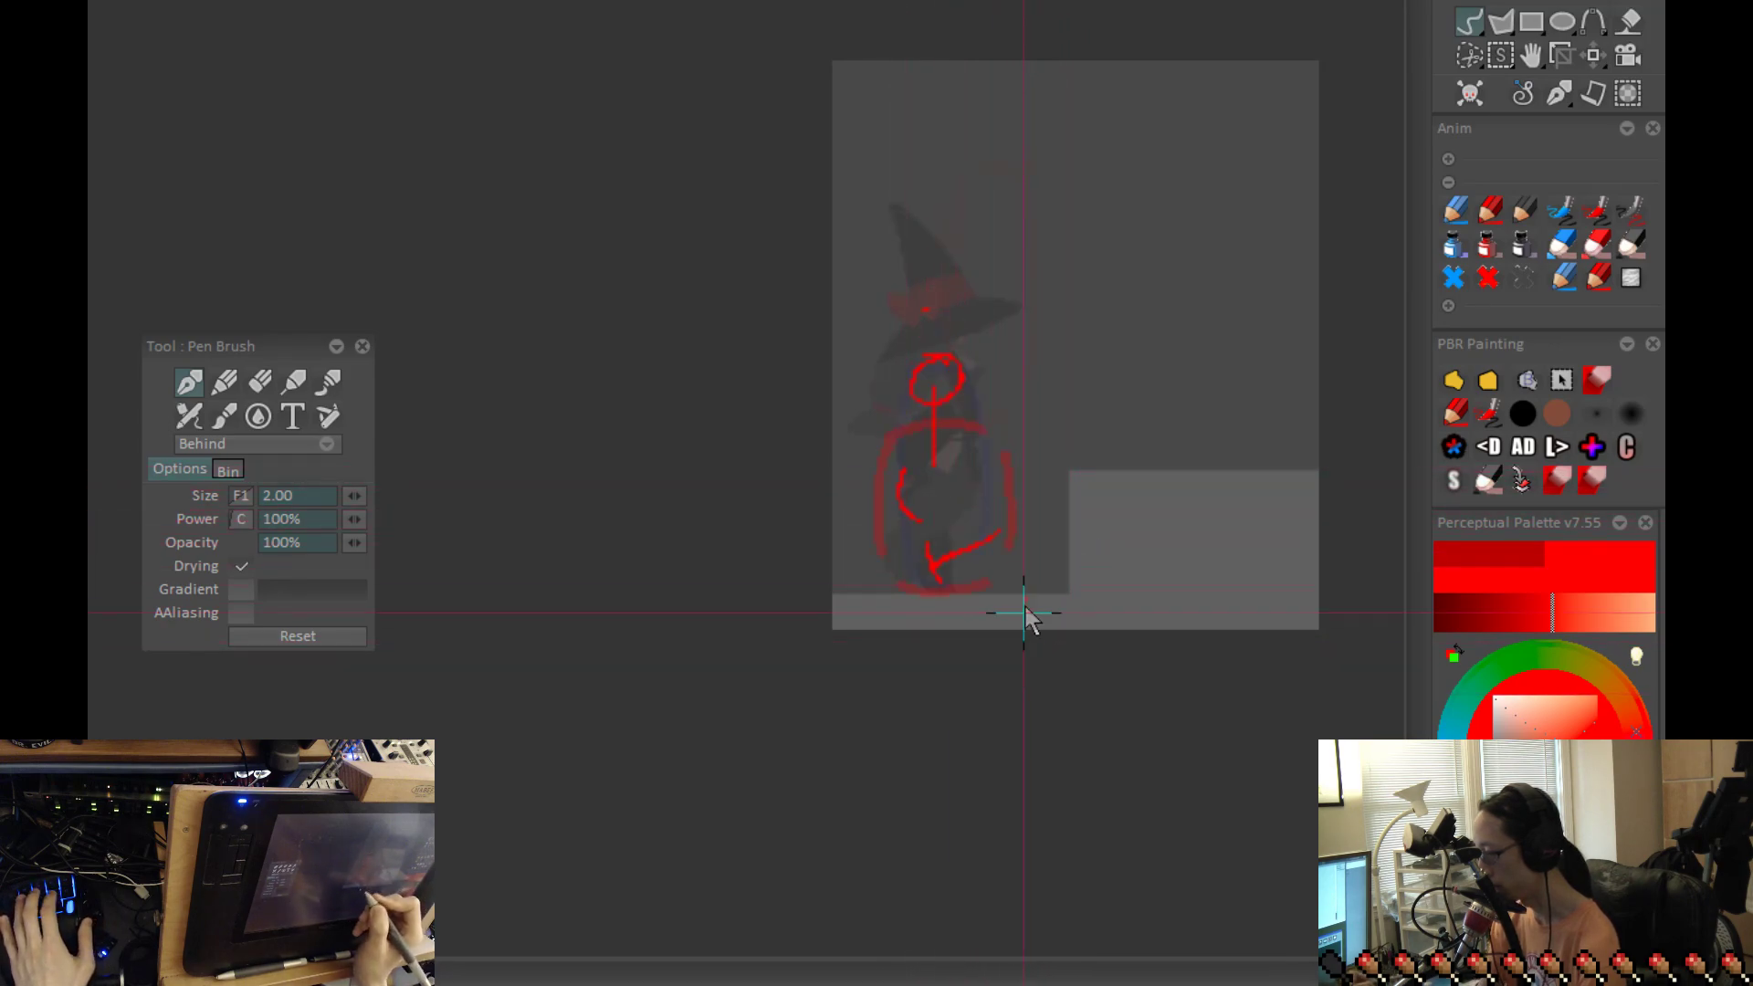
pyautogui.press('Right')
pyautogui.press('Left')
pyautogui.press('Right')
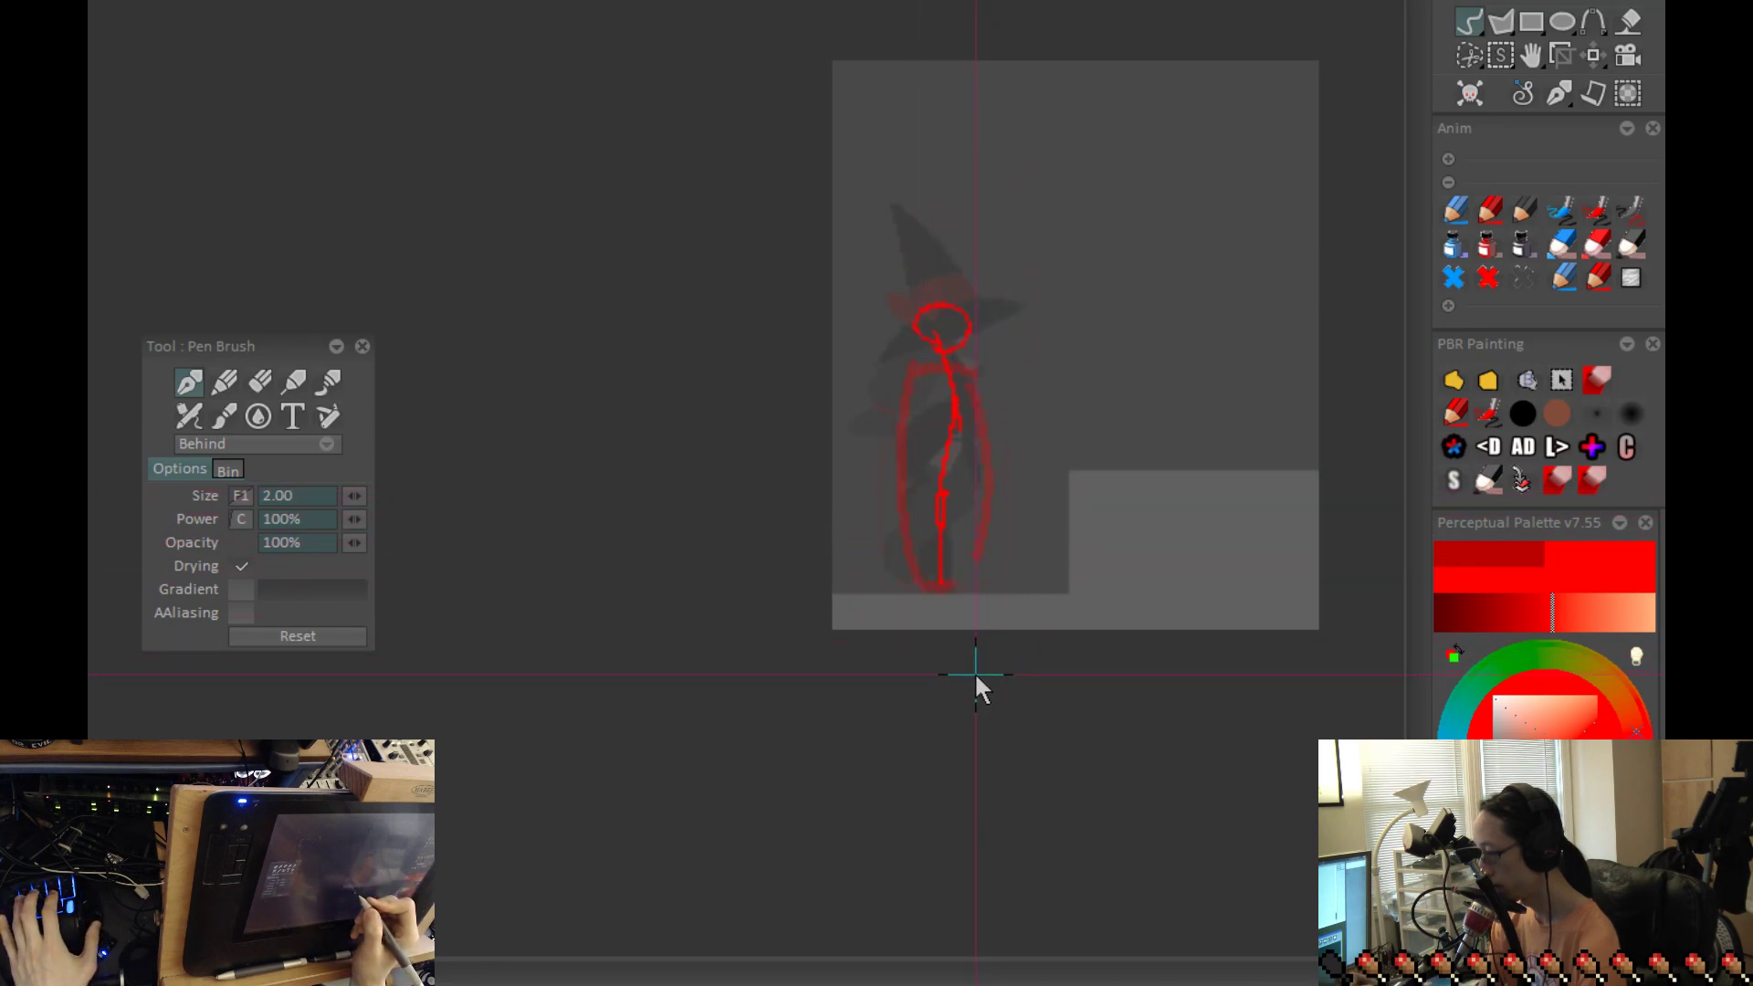
# Step: On the standing frame, sketch a line curving back from the chest to the hip and down behind the leg to the foot
pyautogui.scroll(2, 967, 441)
pyautogui.moveTo(1002, 317); pyautogui.dragTo(953, 356)
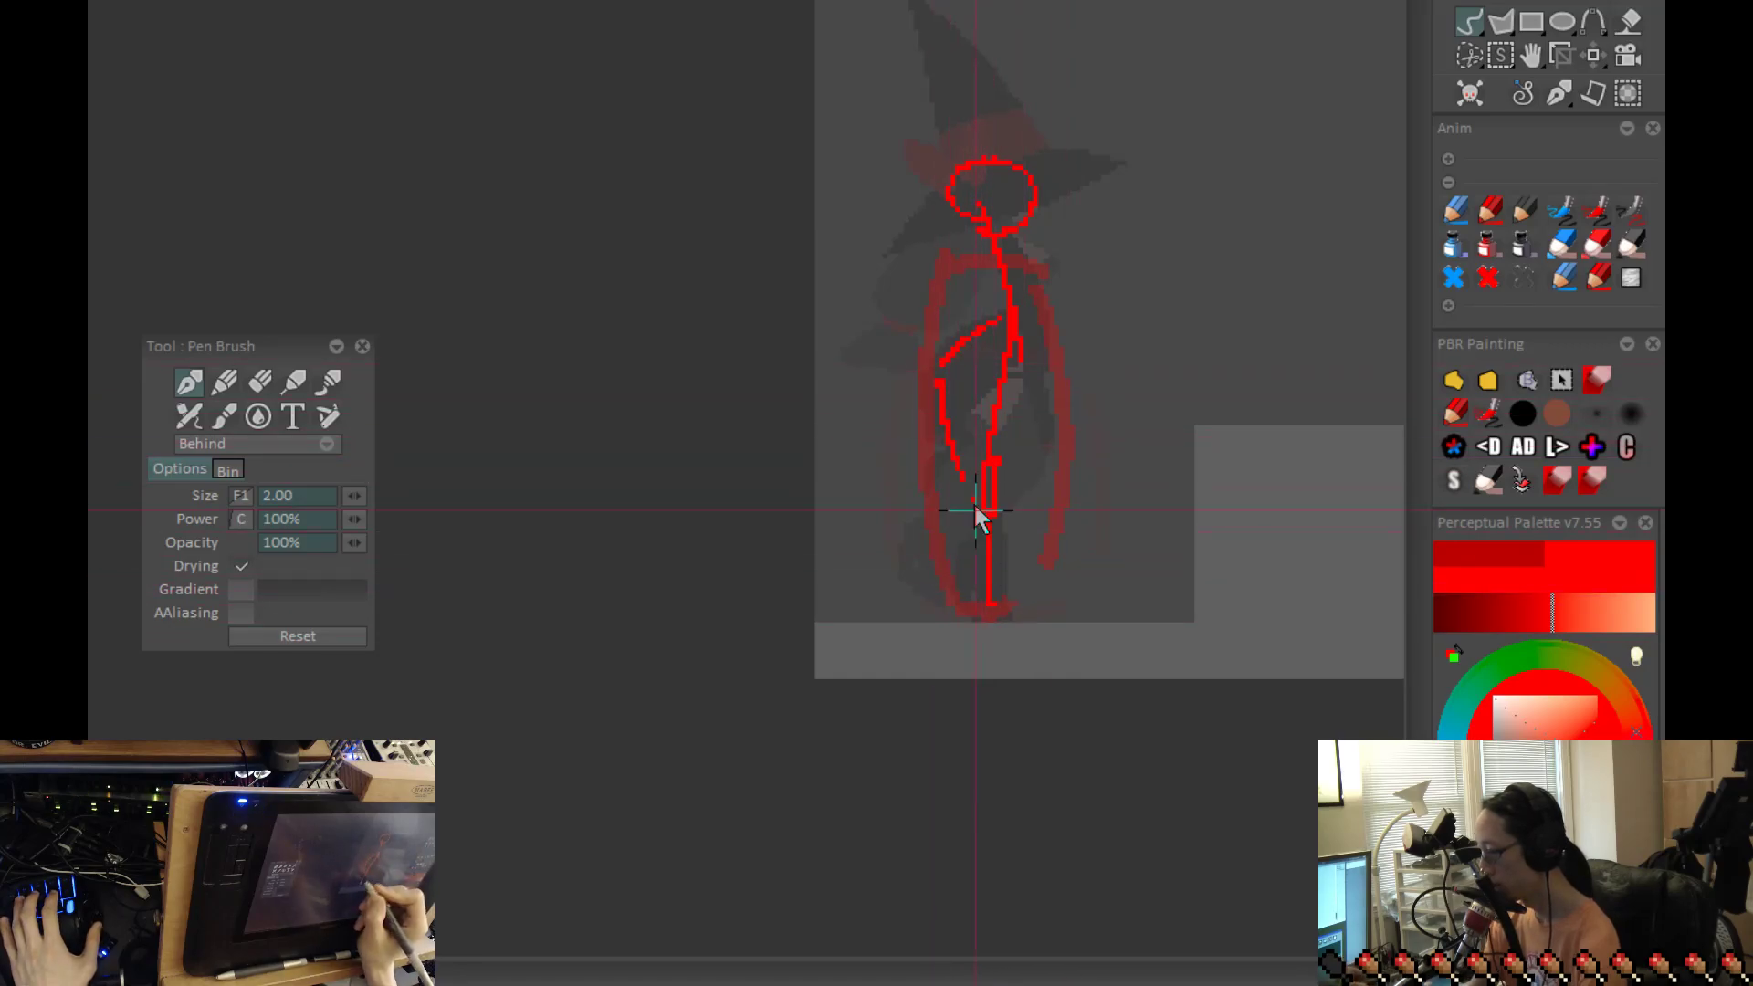
pyautogui.moveTo(952, 481); pyautogui.dragTo(974, 589)
# Step: Compare the standing figure's new hip and leg line with the crouched frame
pyautogui.press('Right')
pyautogui.press('Left')
pyautogui.press('Left')
pyautogui.press('Right')
pyautogui.press('Left')
pyautogui.press('Right')
pyautogui.press('Left')
pyautogui.press('Right')
pyautogui.press('Left')
pyautogui.press('Right')
# Step: Sketch the crouched figure's thigh from the hip curve forward to the bent knee
pyautogui.press('Left')
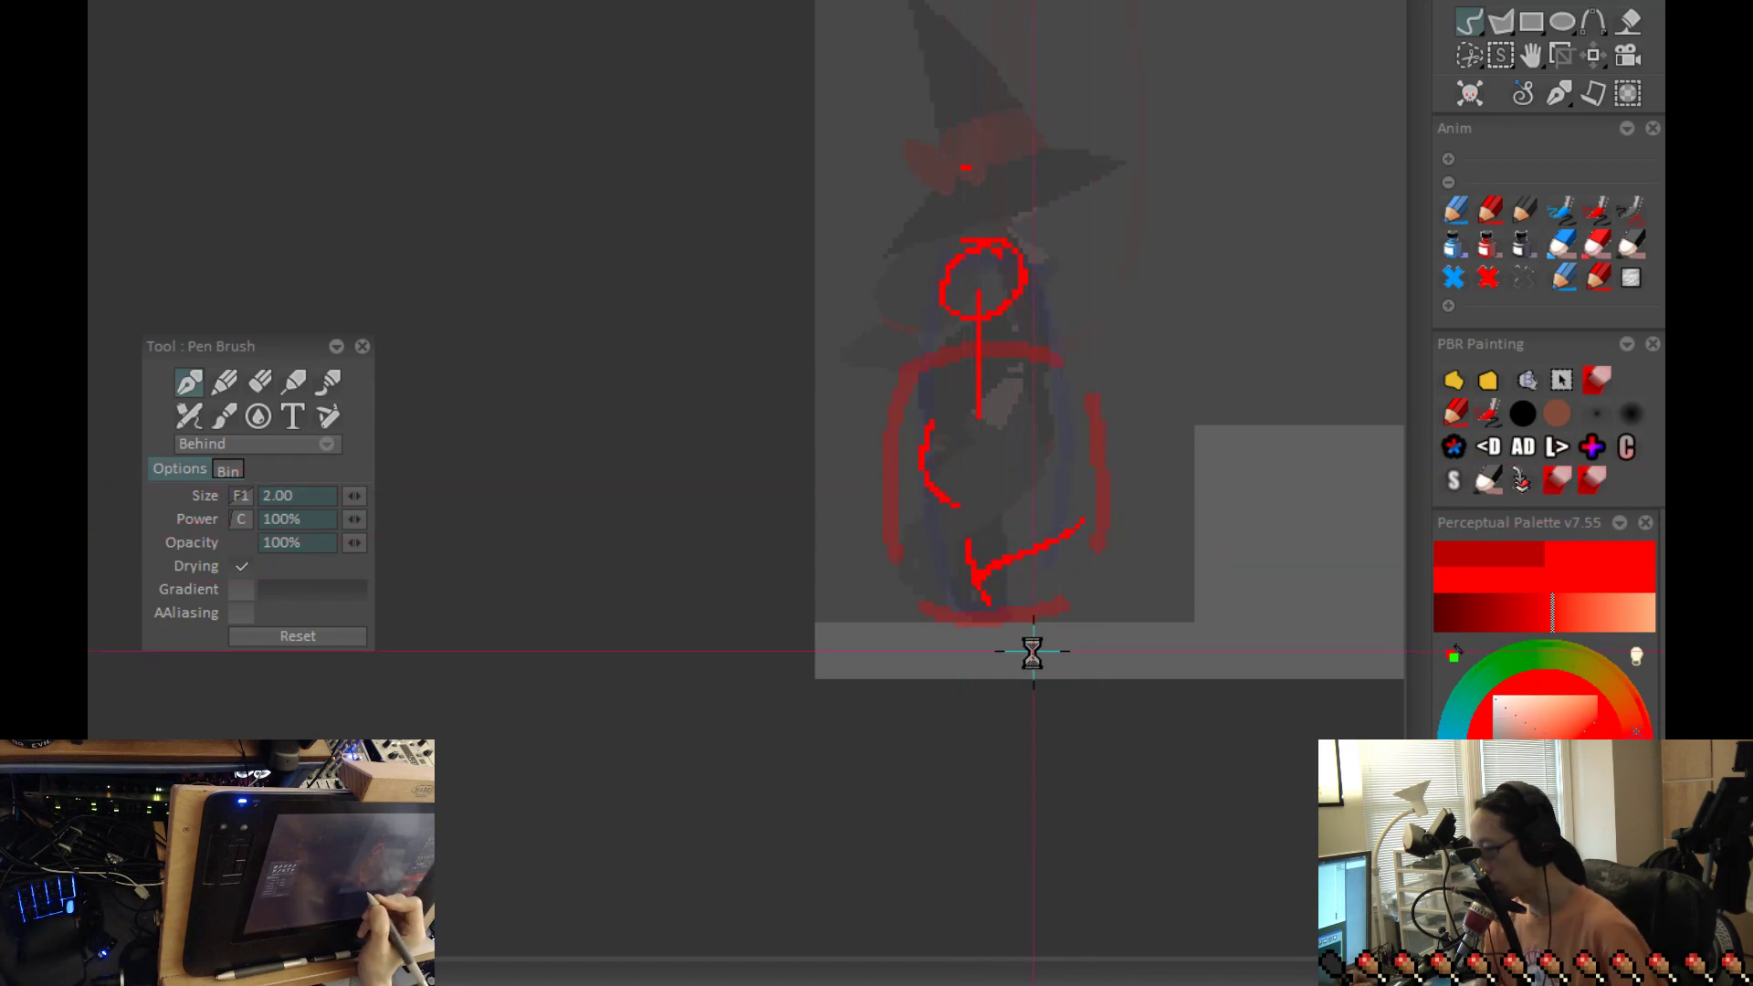
pyautogui.moveTo(911, 491)
pyautogui.mouseDown()
pyautogui.moveTo(1046, 514)
pyautogui.moveTo(1070, 493)
pyautogui.mouseUp()
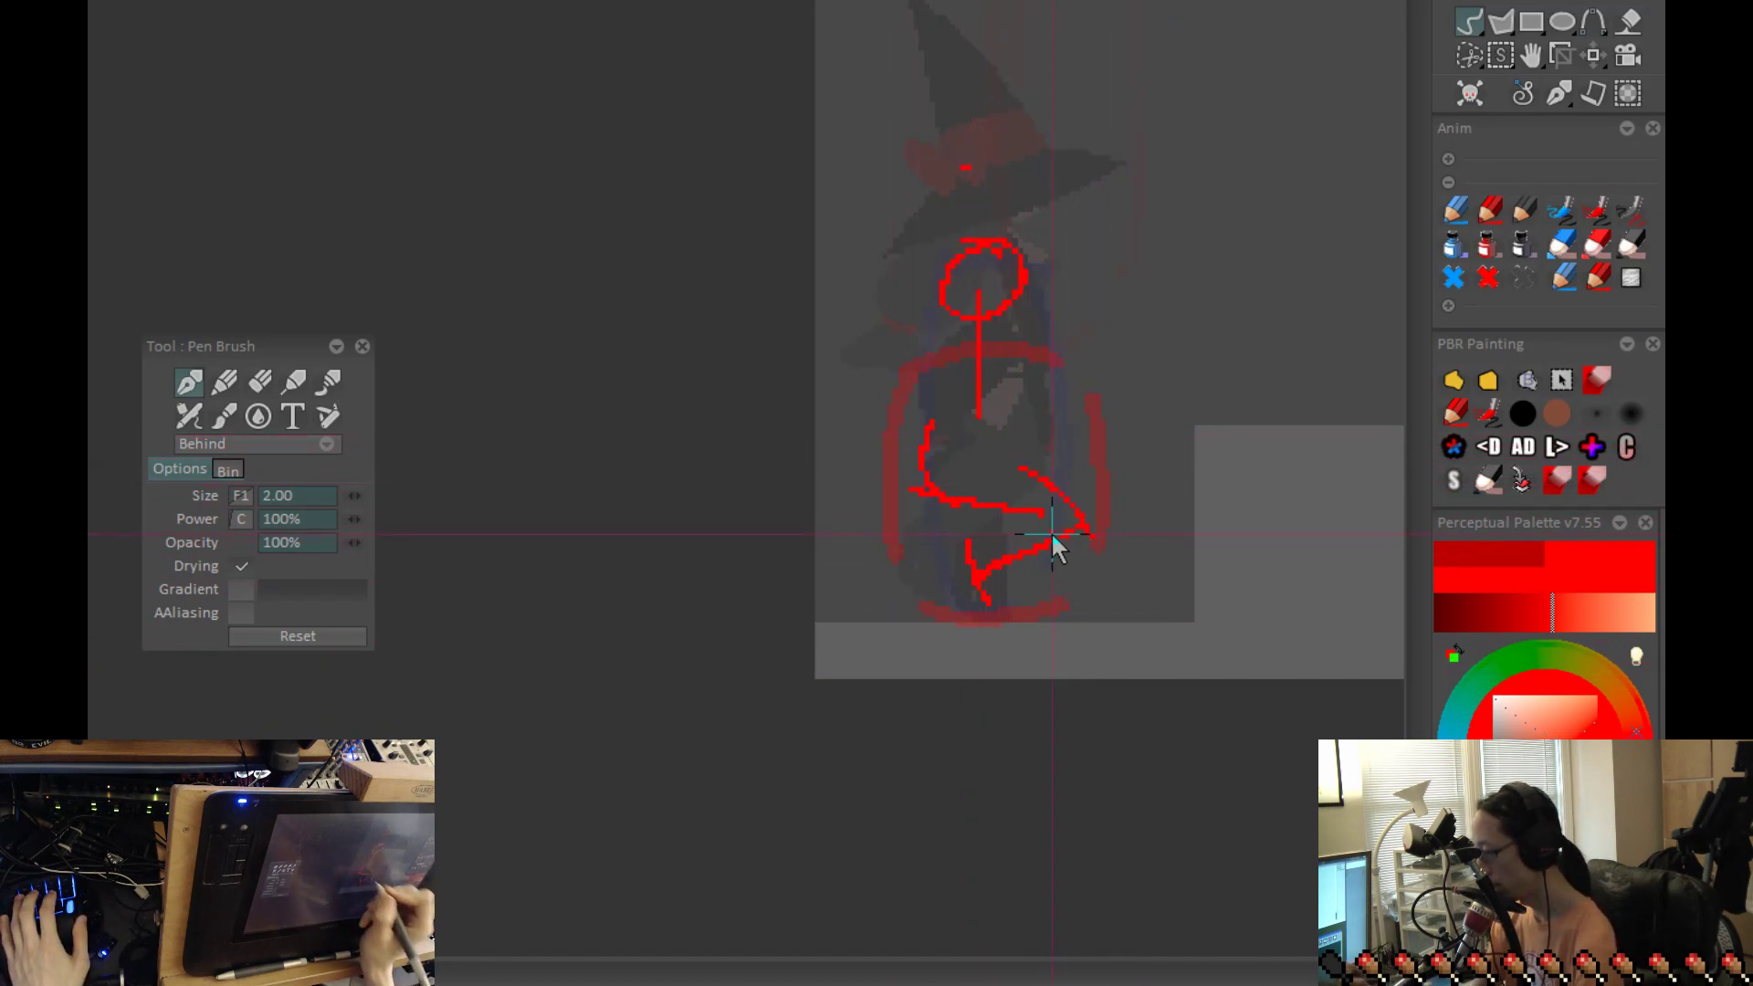
pyautogui.moveTo(966, 468); pyautogui.dragTo(995, 480)
# Step: Flip between the crouched and standing frames to check the leg's movement with the new thigh
pyautogui.press('Right')
pyautogui.press('Left')
pyautogui.press('Right')
pyautogui.press('Left')
pyautogui.press('Right')
pyautogui.press('Left')
pyautogui.press('Right')
pyautogui.press('Left')
pyautogui.press('Right')
# Step: Rework the crouched figure's torso with lines running from below the head back to the hip
pyautogui.press('Left')
pyautogui.hotkey('ctrl', 'z')
pyautogui.moveTo(989, 331)
pyautogui.mouseDown()
pyautogui.moveTo(970, 405)
pyautogui.moveTo(994, 314)
pyautogui.moveTo(996, 377)
pyautogui.moveTo(949, 459)
pyautogui.mouseUp()
pyautogui.press('Right')
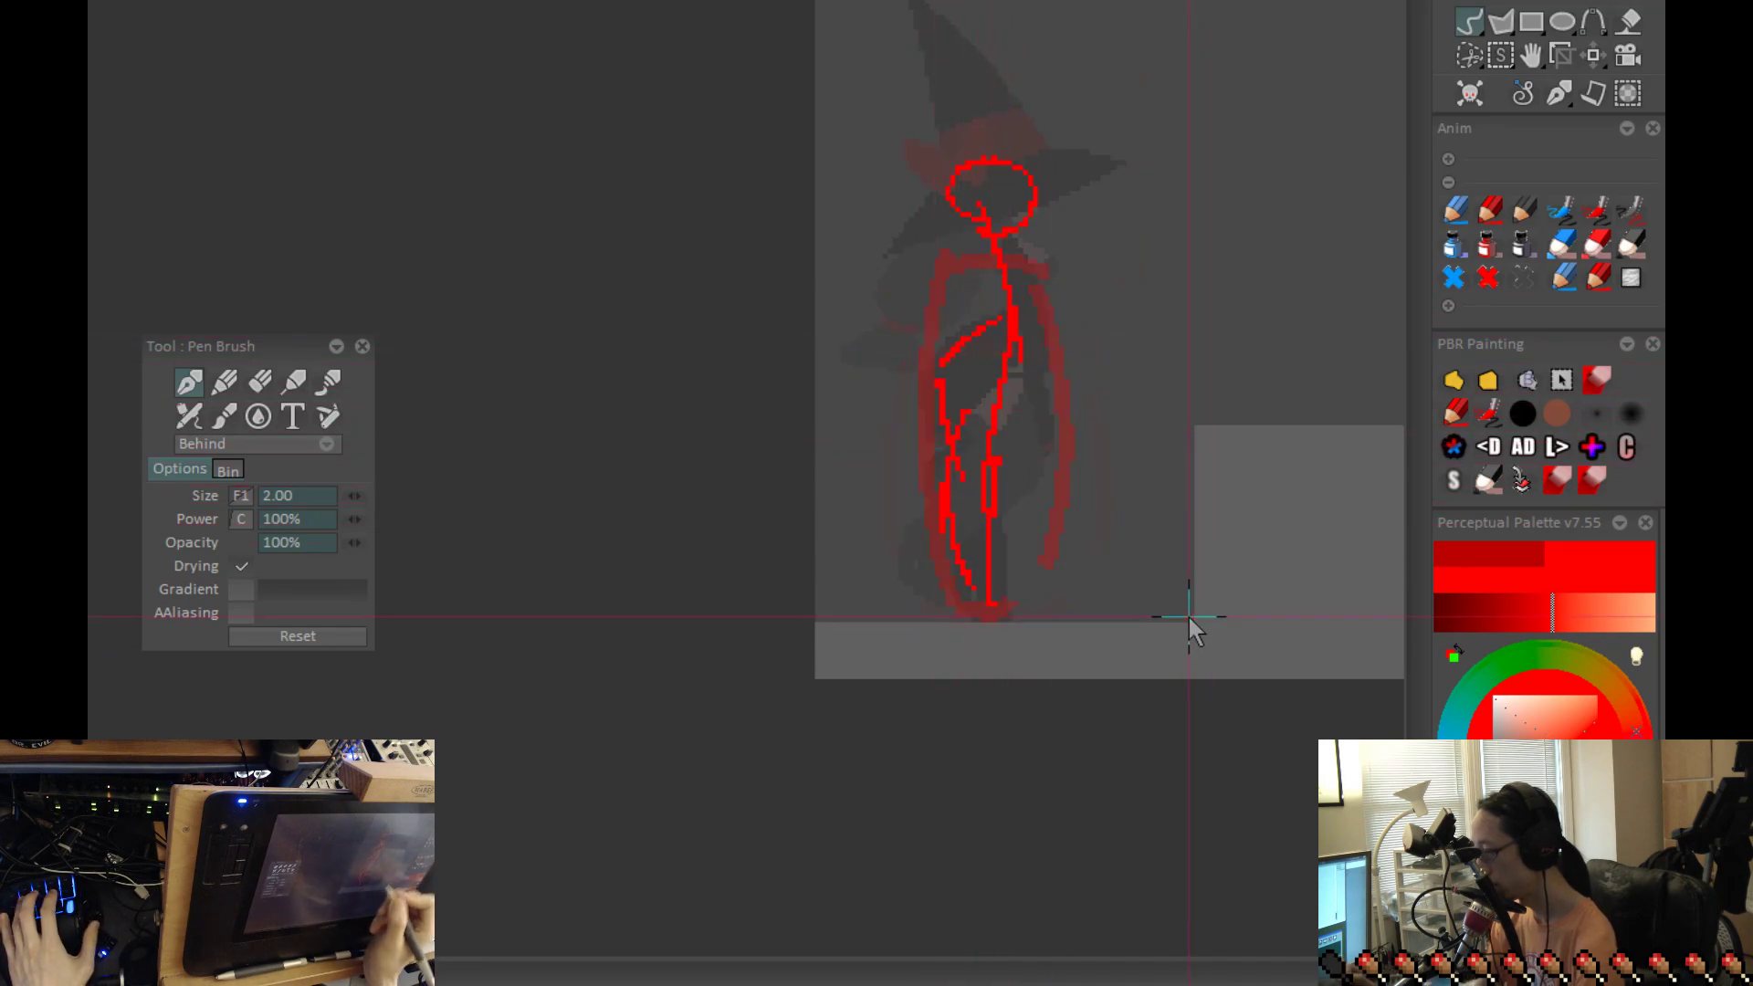
pyautogui.press('Left')
pyautogui.press('Right')
pyautogui.press('Left')
pyautogui.press('Right')
pyautogui.press('Left')
pyautogui.press('Right')
pyautogui.press('Left')
pyautogui.moveTo(968, 298); pyautogui.dragTo(925, 426)
pyautogui.moveTo(1012, 326); pyautogui.dragTo(1005, 419)
# Step: Review the motion from the standing pose into the reworked crouch by flipping through the frames
pyautogui.press('Right')
pyautogui.press('Left')
pyautogui.press('Right')
pyautogui.press('Left')
pyautogui.press('Right')
pyautogui.press('Left')
pyautogui.press('Right')
pyautogui.press('Left')
pyautogui.moveTo(1187, 370); pyautogui.dragTo(1269, 496)
pyautogui.moveTo(1034, 418)
pyautogui.mouseDown()
pyautogui.moveTo(1114, 385)
pyautogui.moveTo(1070, 431)
pyautogui.mouseUp()
pyautogui.moveTo(1260, 490); pyautogui.dragTo(1122, 603)
pyautogui.press('Right')
pyautogui.press('Left')
pyautogui.press('Left')
pyautogui.press('Right')
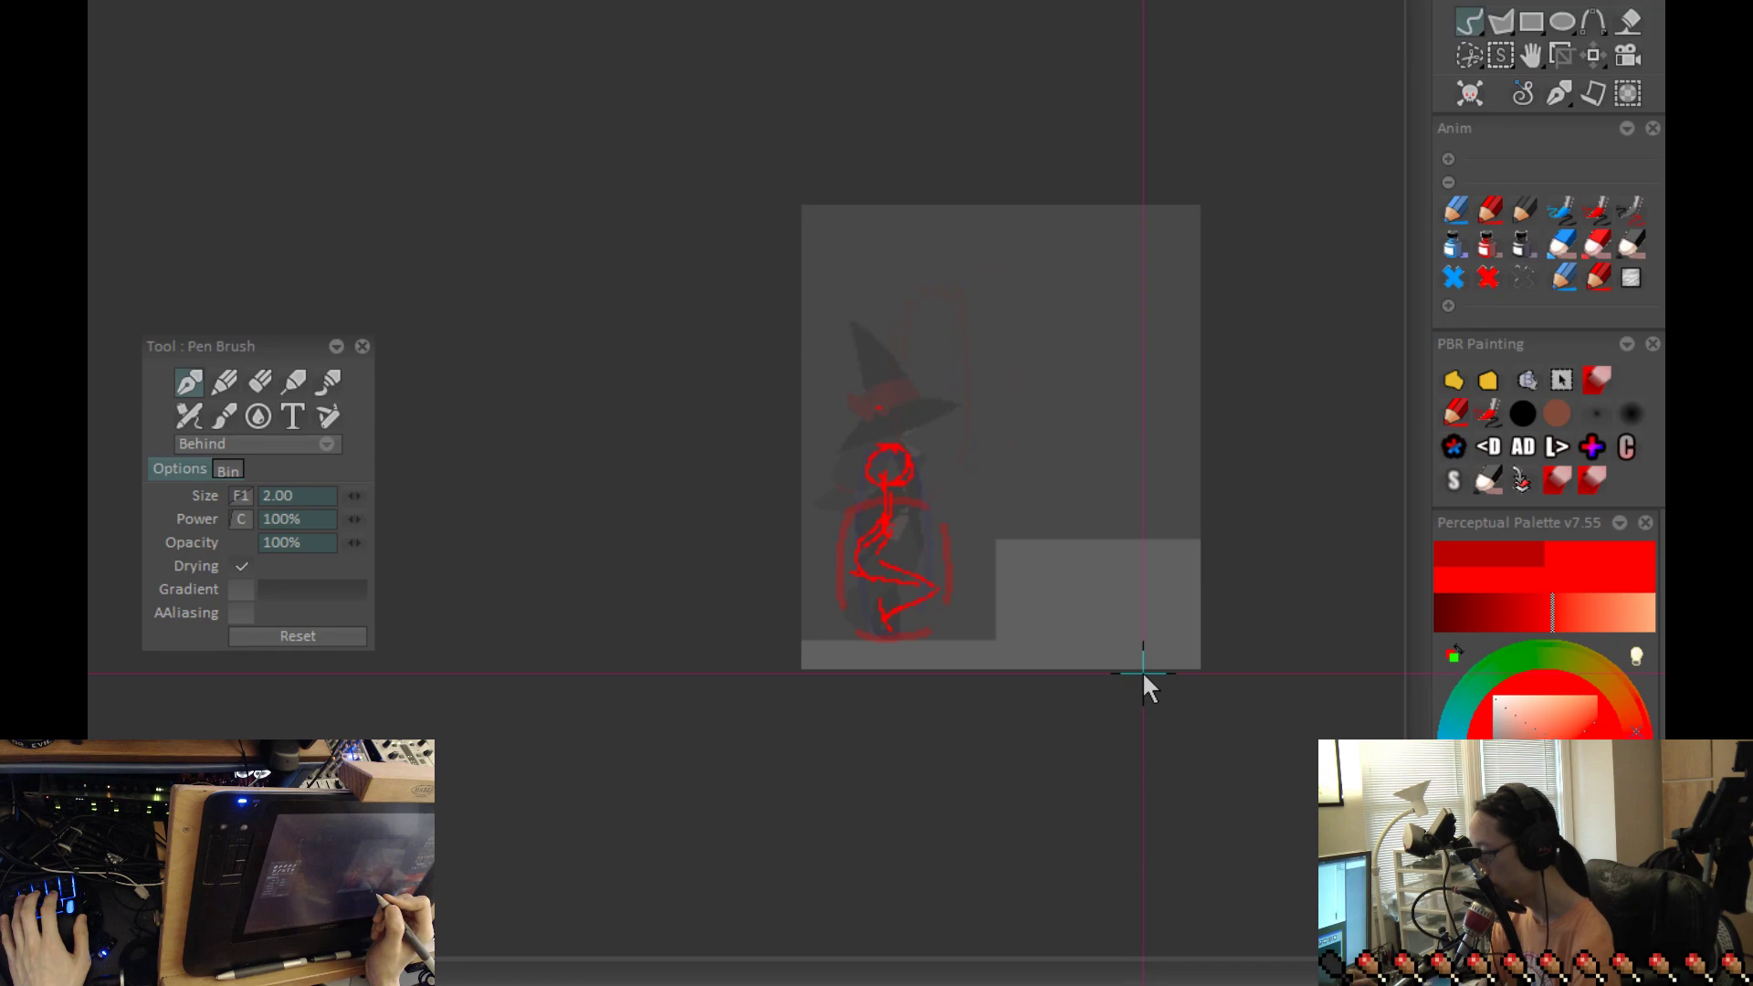
# Step: On the airborne frame, draw a round head over the top of the tall outline
pyautogui.press('Right')
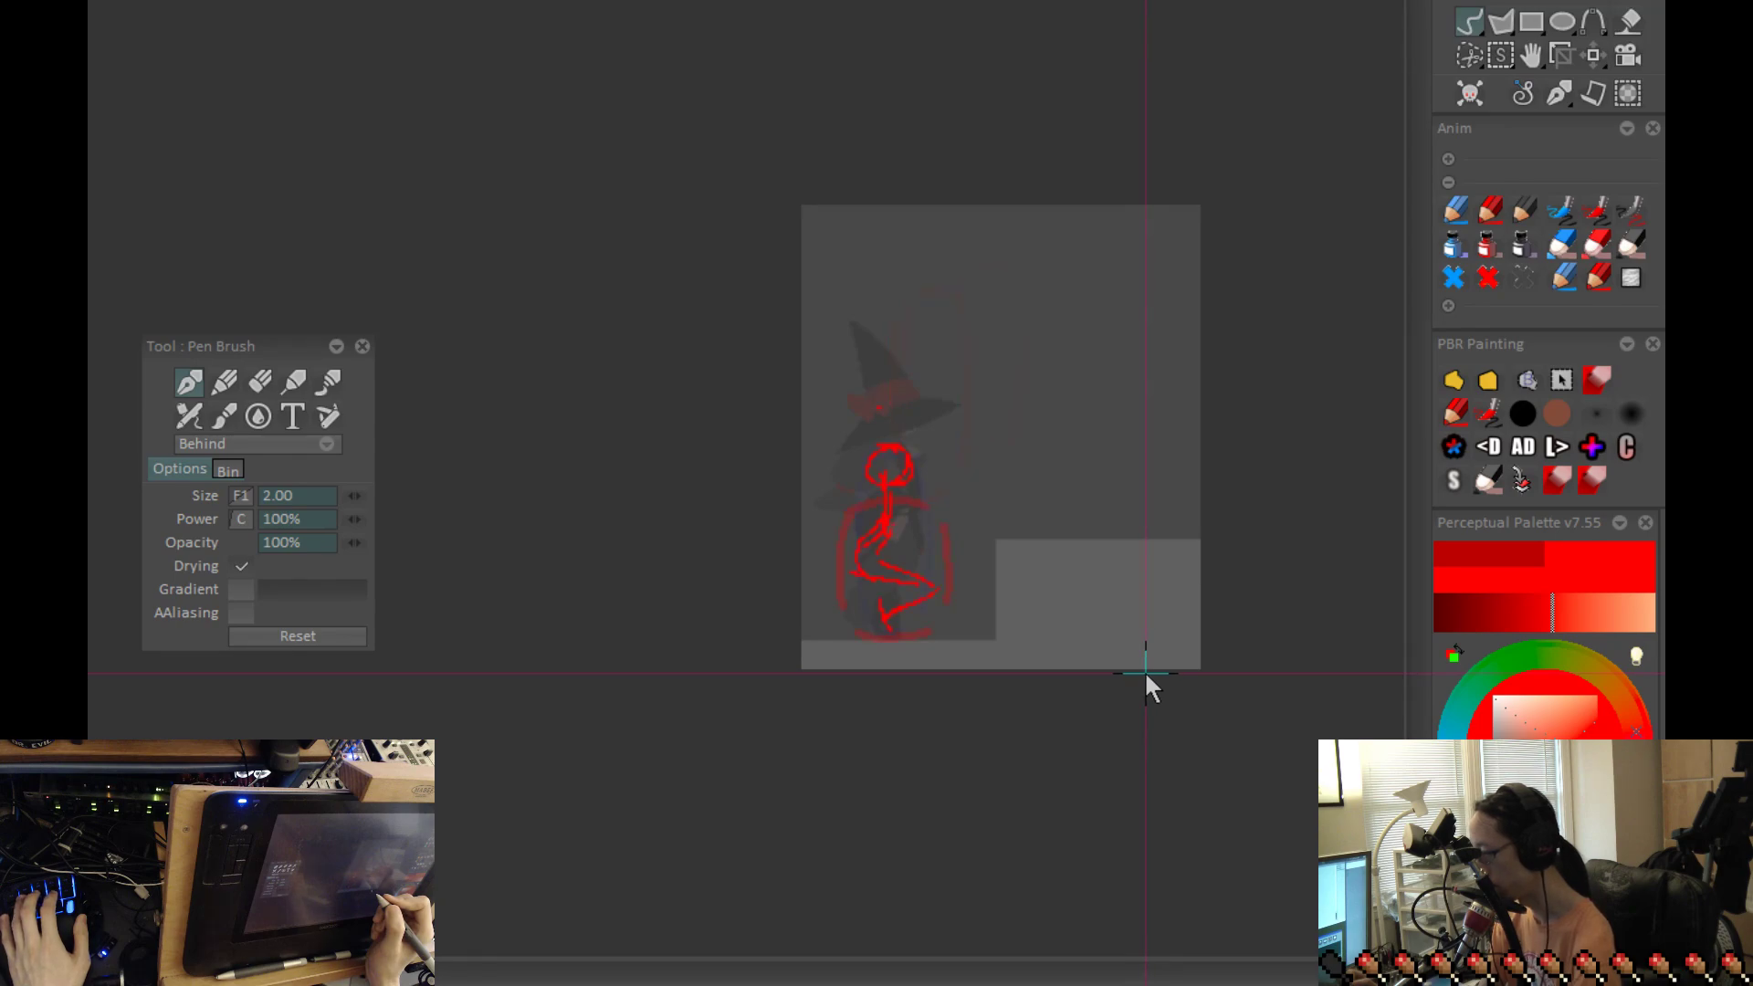
pyautogui.press('Right')
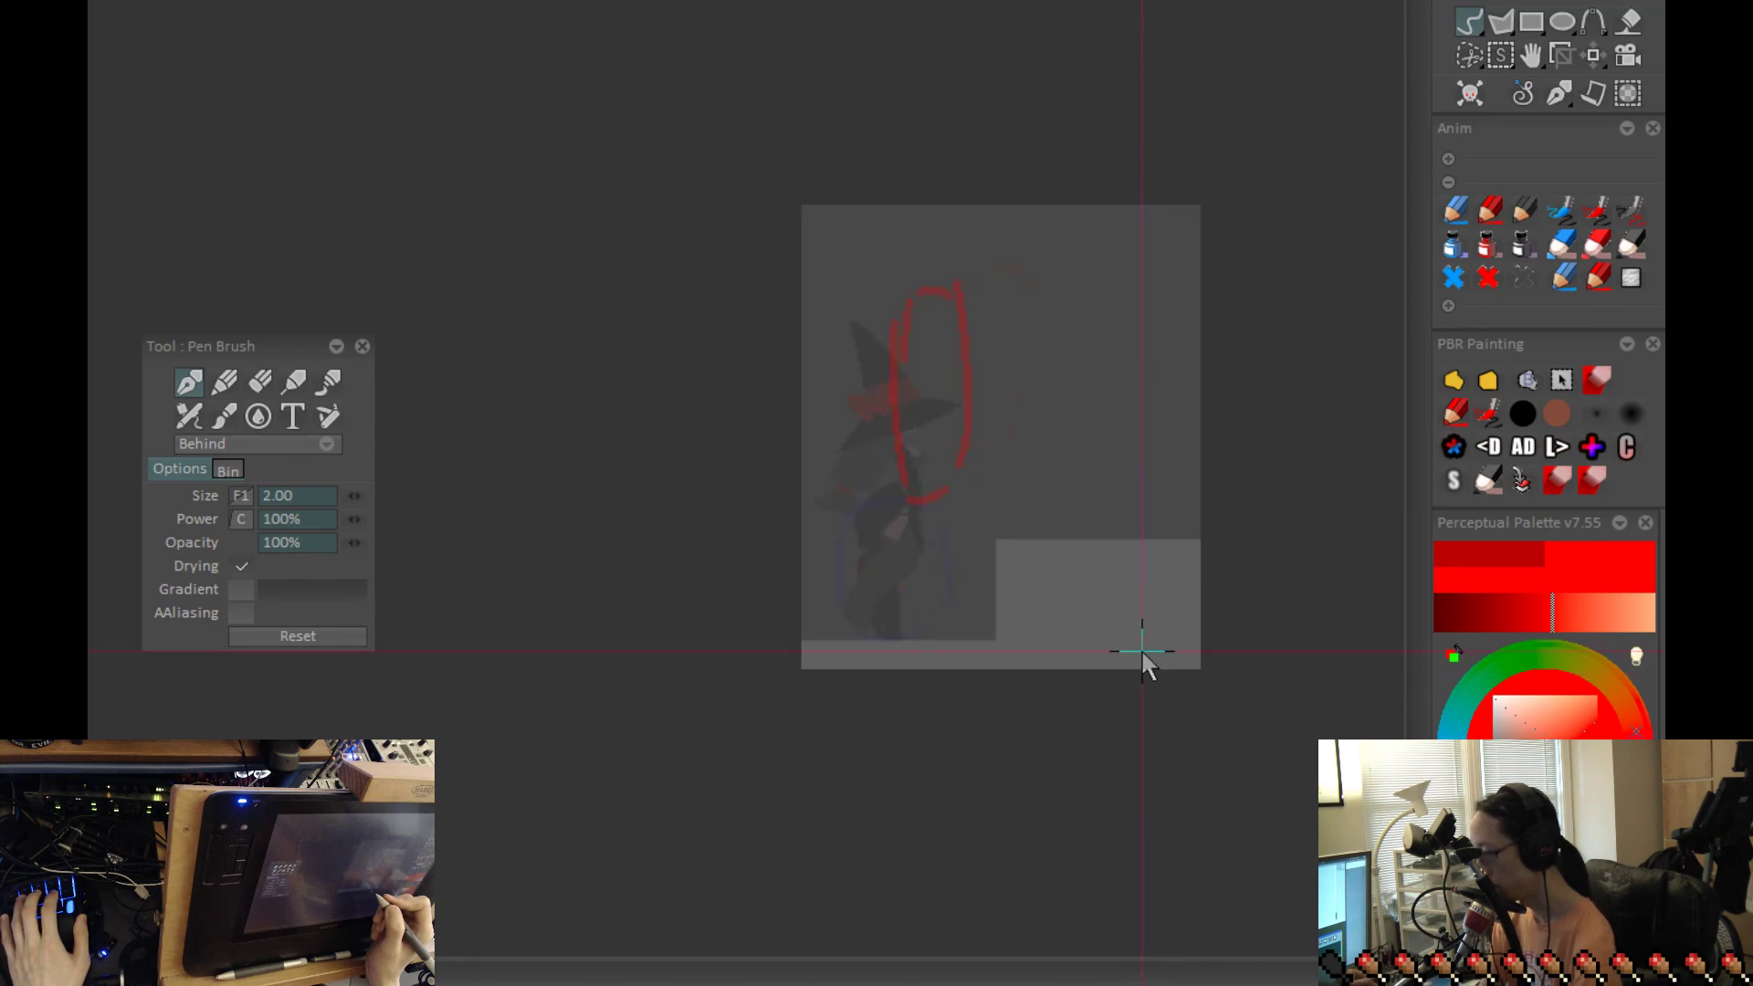
pyautogui.scroll(2, 938, 301)
pyautogui.moveTo(915, 241)
pyautogui.mouseDown()
pyautogui.moveTo(900, 288)
pyautogui.moveTo(924, 312)
pyautogui.mouseUp()
pyautogui.press('Left')
pyautogui.moveTo(1157, 719); pyautogui.dragTo(1136, 686)
pyautogui.press('Right')
pyautogui.press('Left')
pyautogui.press('Right')
# Step: Sketch the airborne figure's shoulder below the head with an arm shape pointing forward
pyautogui.moveTo(939, 291)
pyautogui.mouseDown()
pyautogui.moveTo(969, 337)
pyautogui.moveTo(1033, 345)
pyautogui.mouseUp()
pyautogui.hotkey('ctrl', 'z')
pyautogui.hotkey('ctrl', 'z')
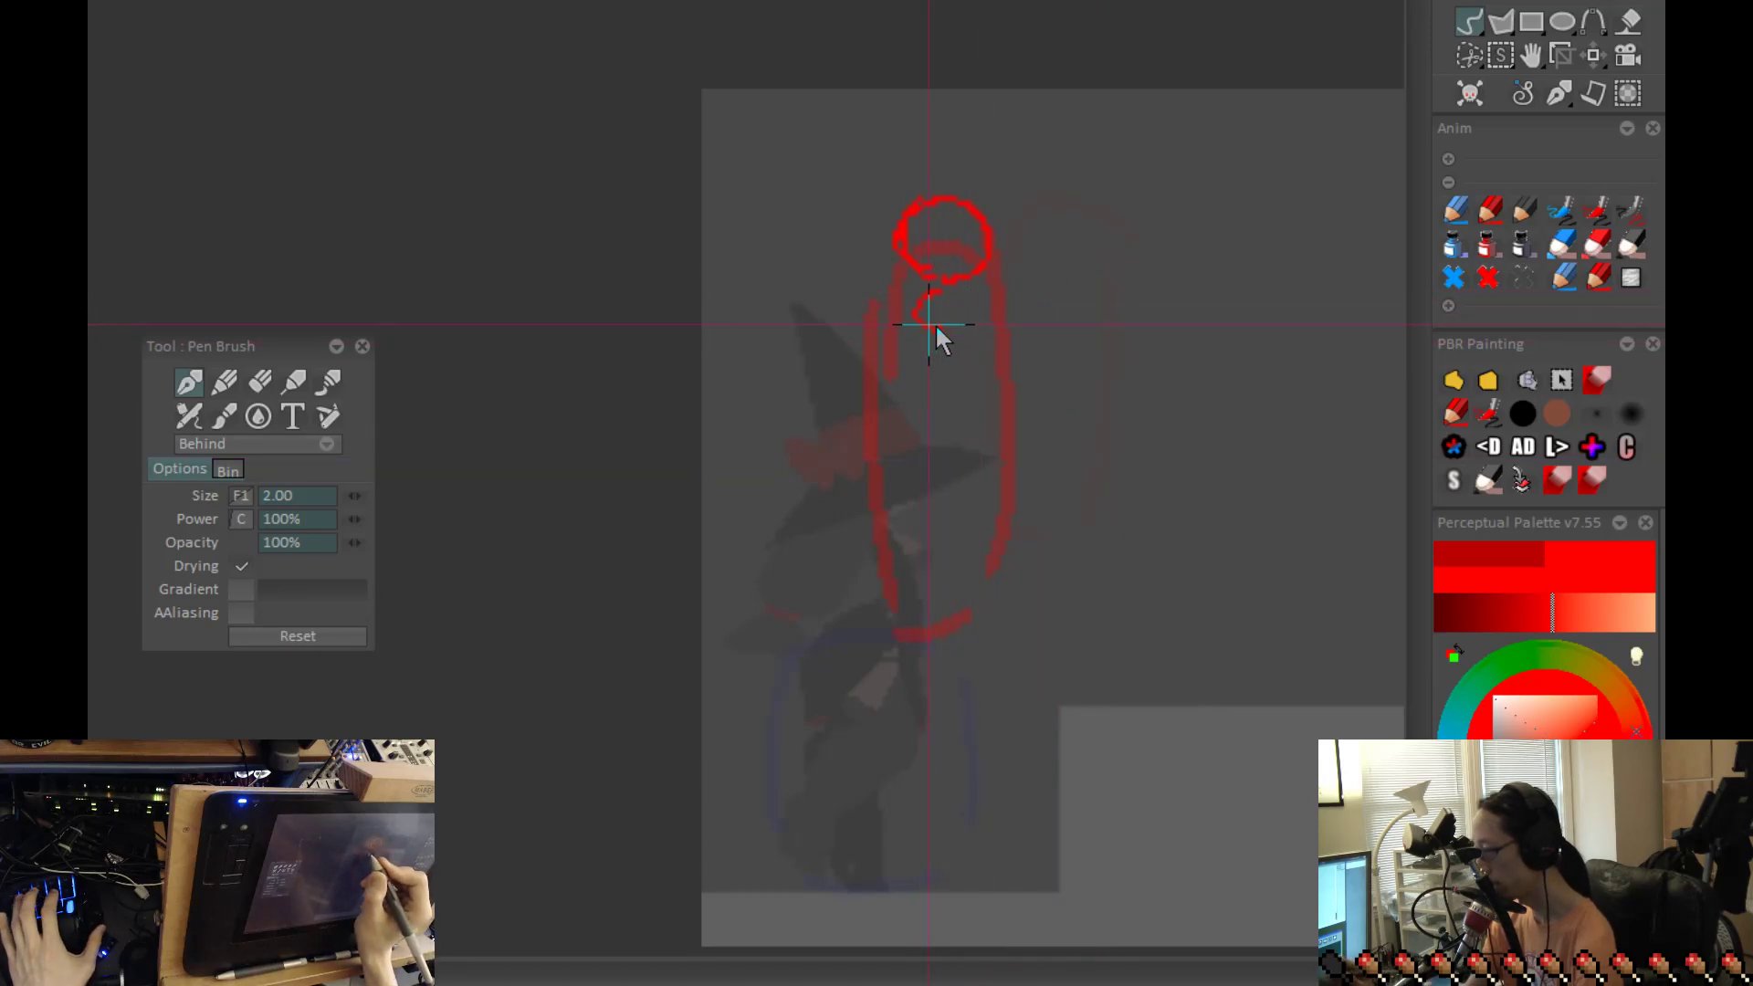
pyautogui.moveTo(950, 307)
pyautogui.mouseDown()
pyautogui.moveTo(973, 347)
pyautogui.moveTo(952, 325)
pyautogui.moveTo(1031, 338)
pyautogui.moveTo(952, 317)
pyautogui.moveTo(1049, 333)
pyautogui.moveTo(955, 321)
pyautogui.moveTo(1009, 338)
pyautogui.moveTo(1025, 373)
pyautogui.moveTo(958, 328)
pyautogui.moveTo(1041, 332)
pyautogui.moveTo(955, 301)
pyautogui.moveTo(1043, 347)
pyautogui.mouseUp()
pyautogui.hotkey('ctrl', 'z')
pyautogui.moveTo(1051, 547); pyautogui.dragTo(1055, 508)
# Step: Flip between the airborne frame and the preceding crouch to compare the head and shoulder positions
pyautogui.press('Left')
pyautogui.press('Right')
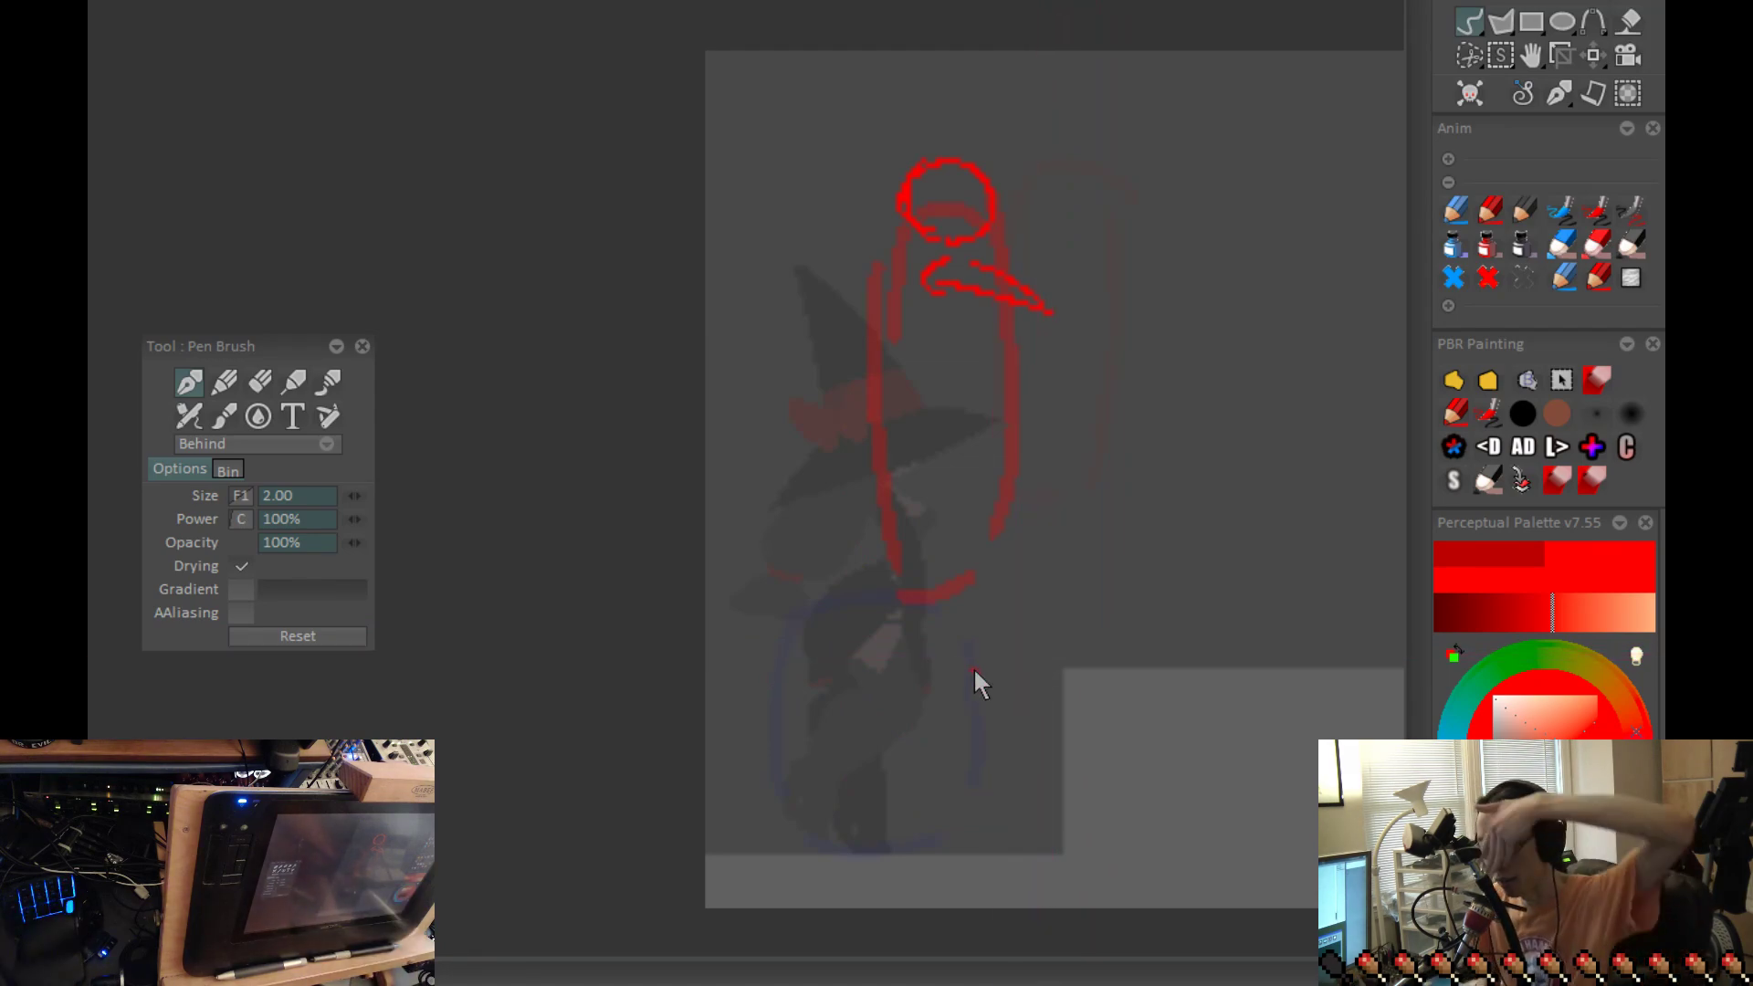
pyautogui.press('Left')
pyautogui.press('Right')
pyautogui.press('Left')
pyautogui.press('Right')
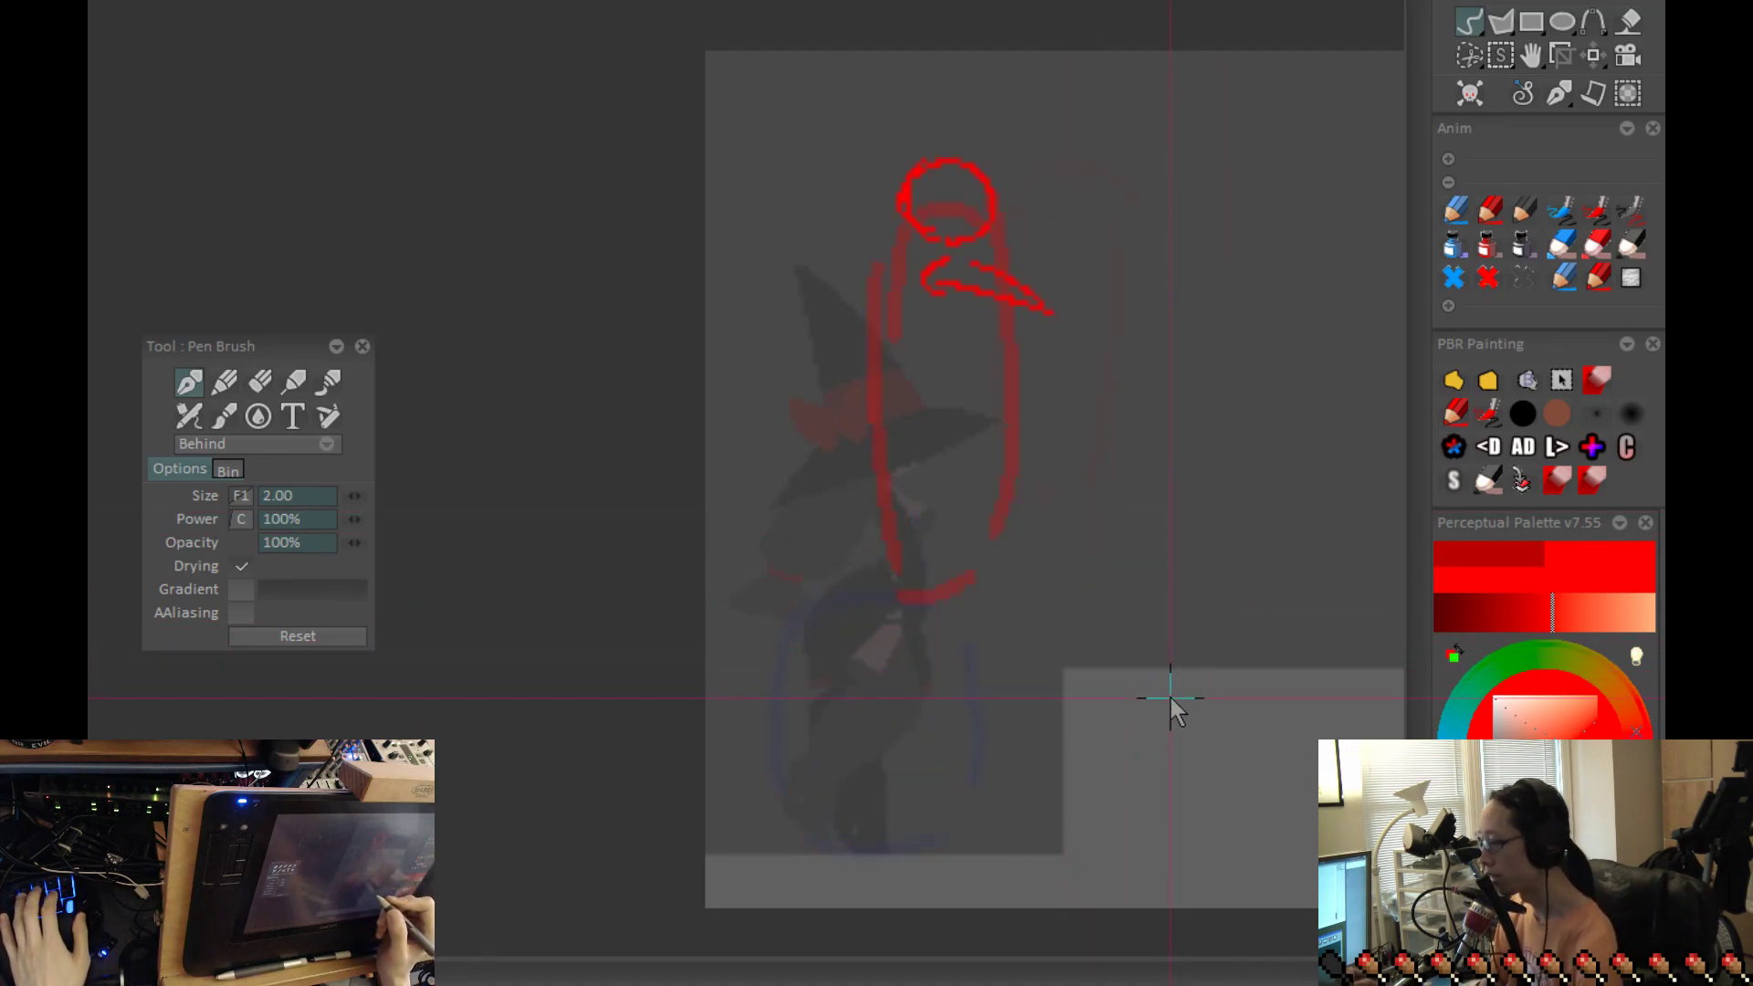
pyautogui.press('Left')
pyautogui.press('Right')
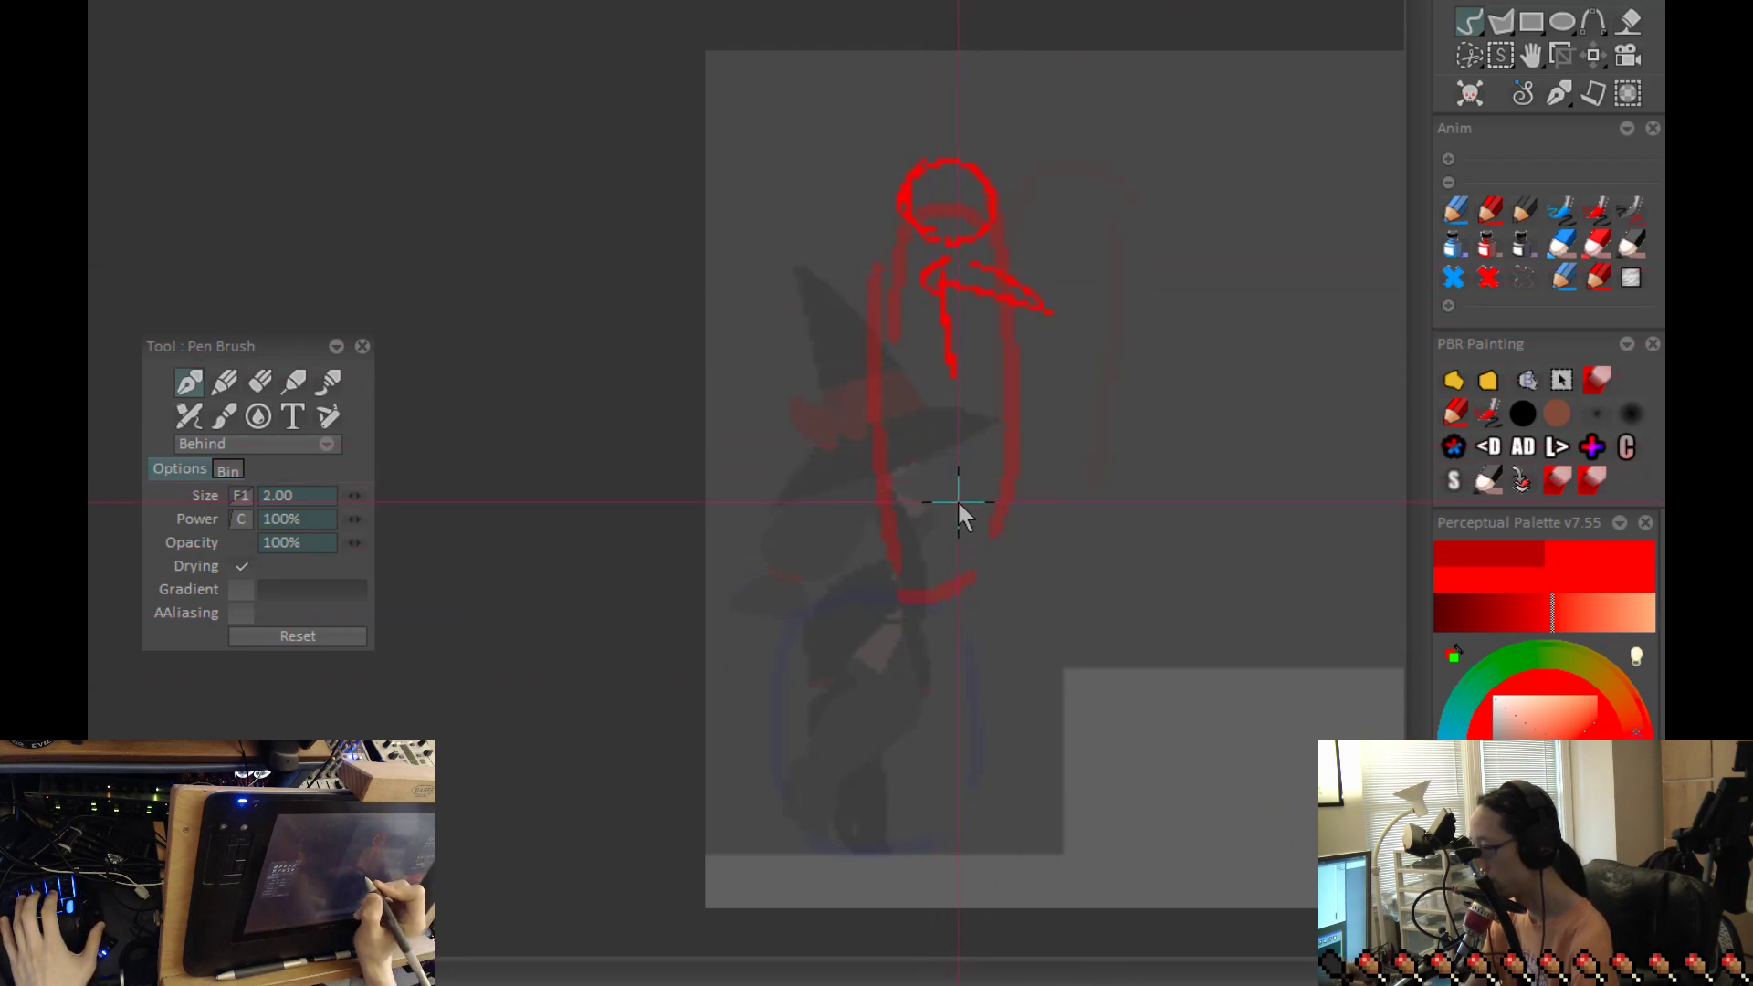
# Step: Sketch the airborne figure's torso slanting down from the shoulder, with the legs trailing below the hip
pyautogui.moveTo(966, 397); pyautogui.dragTo(918, 551)
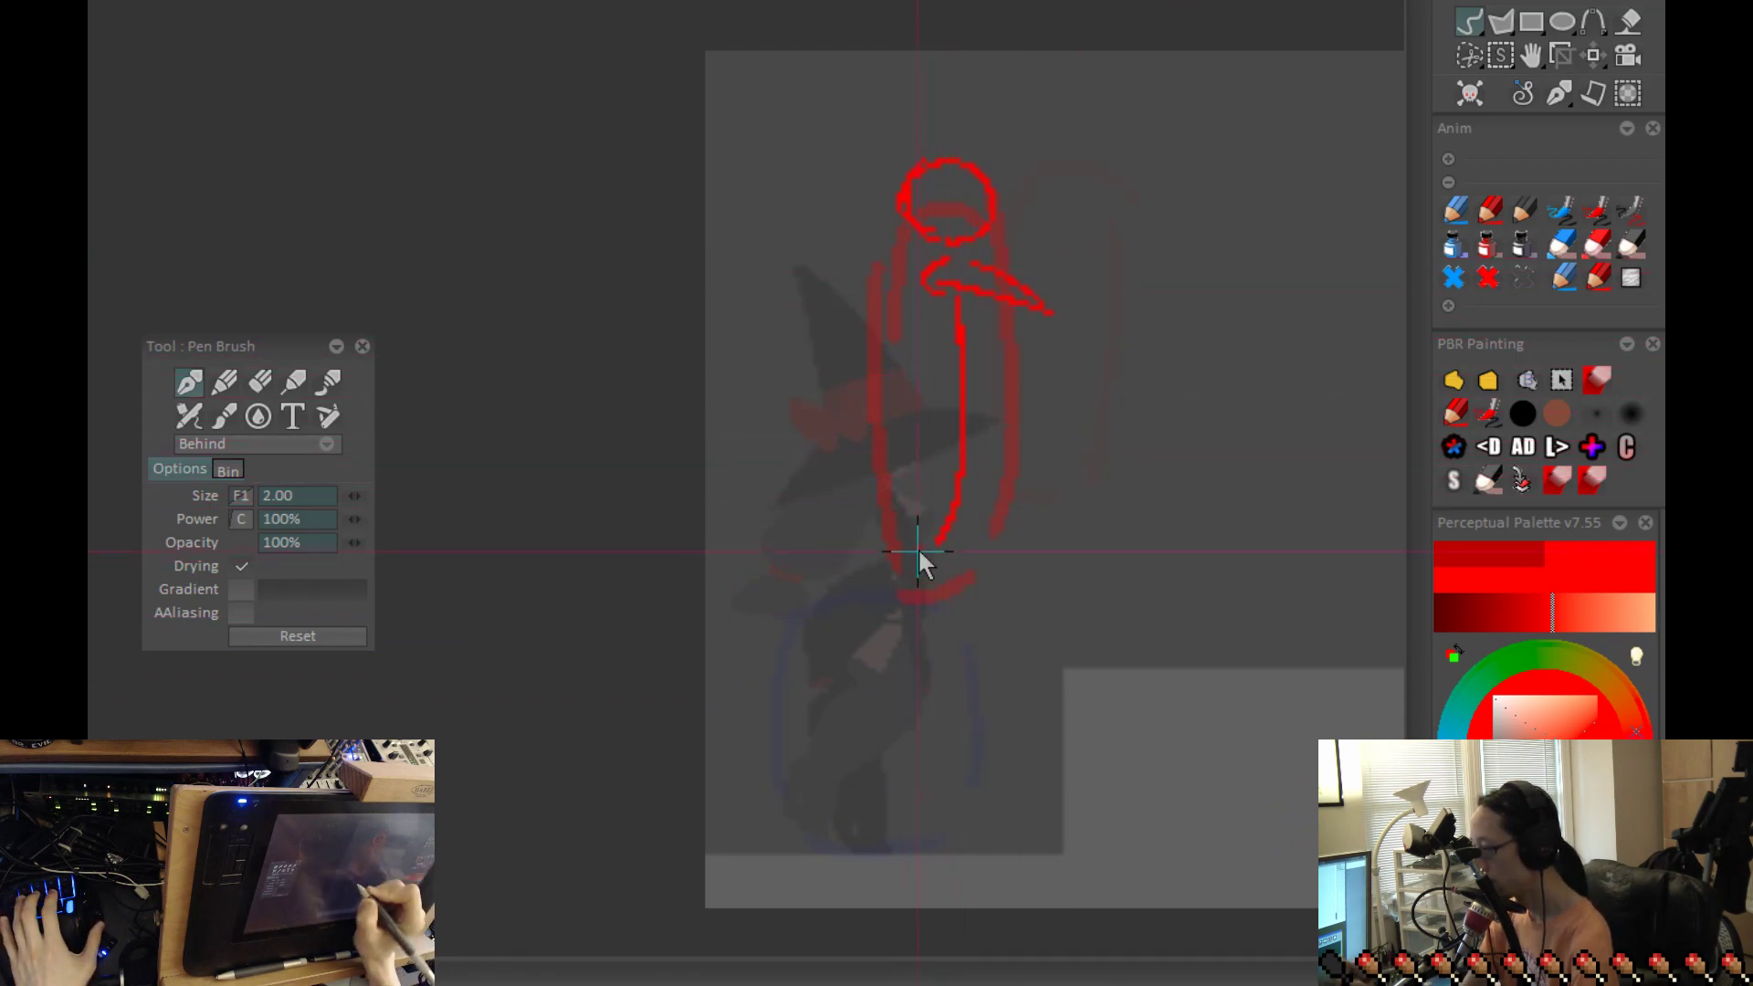
pyautogui.hotkey('ctrl', 'z')
pyautogui.moveTo(935, 294); pyautogui.dragTo(915, 608)
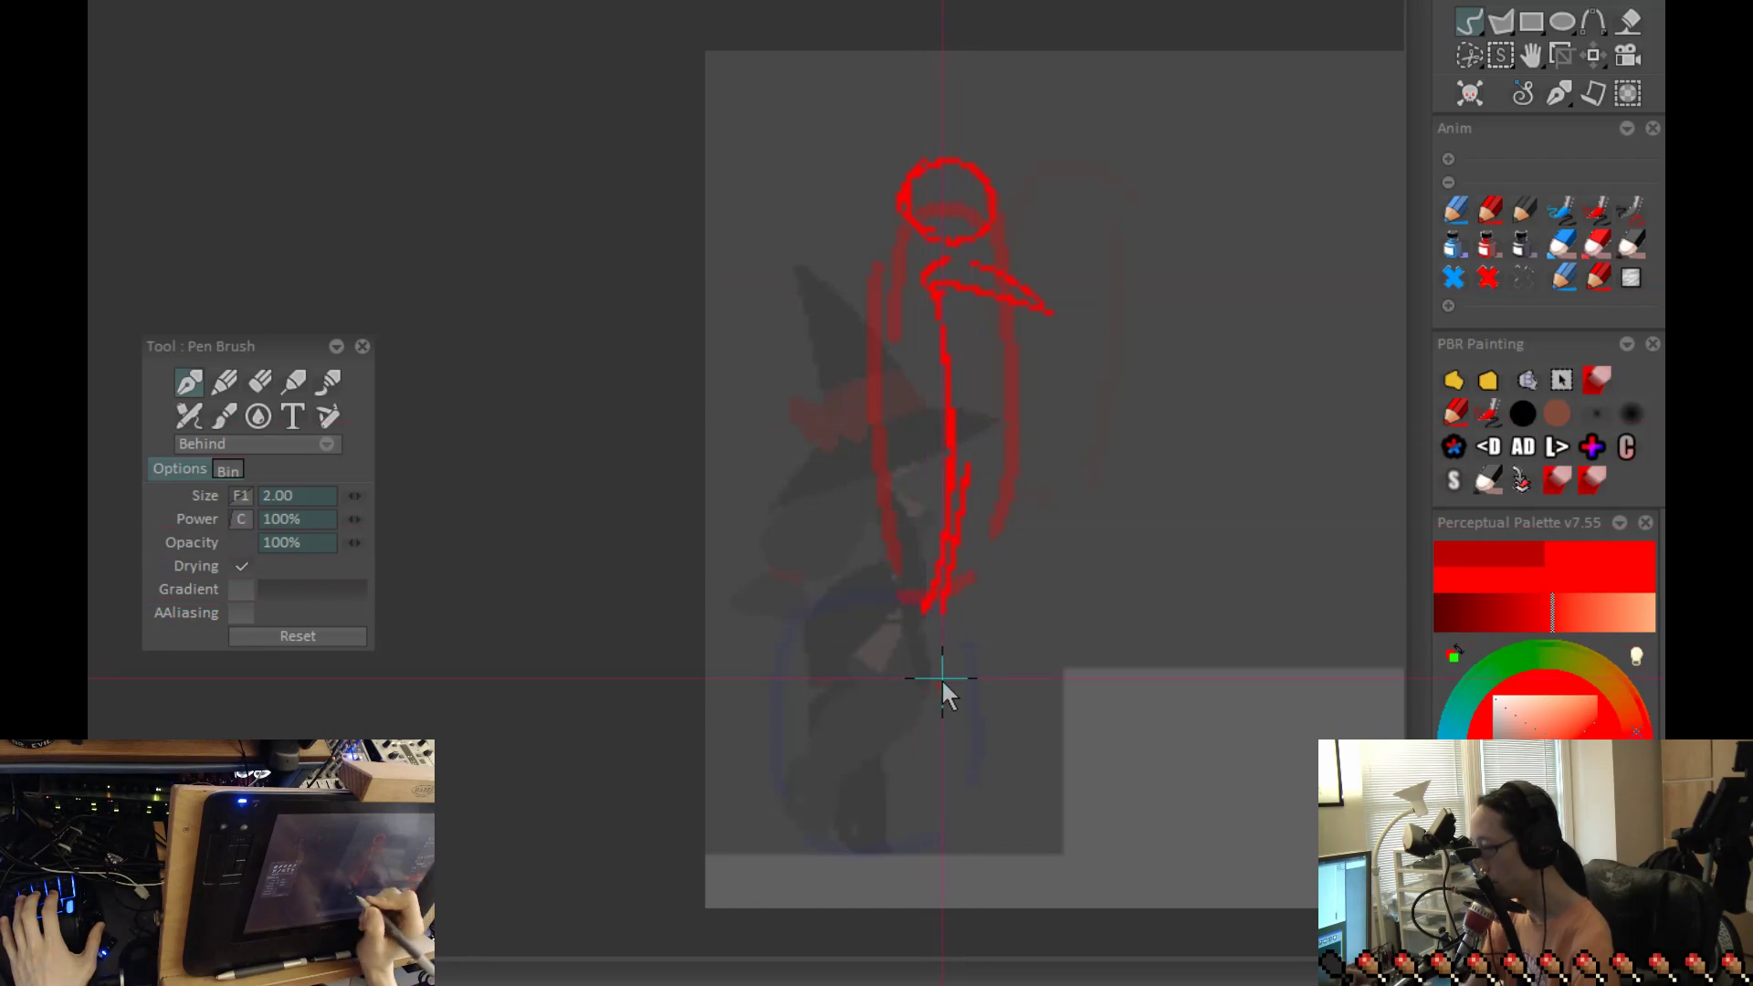
pyautogui.hotkey('ctrl', 'z')
pyautogui.moveTo(952, 420); pyautogui.dragTo(928, 638)
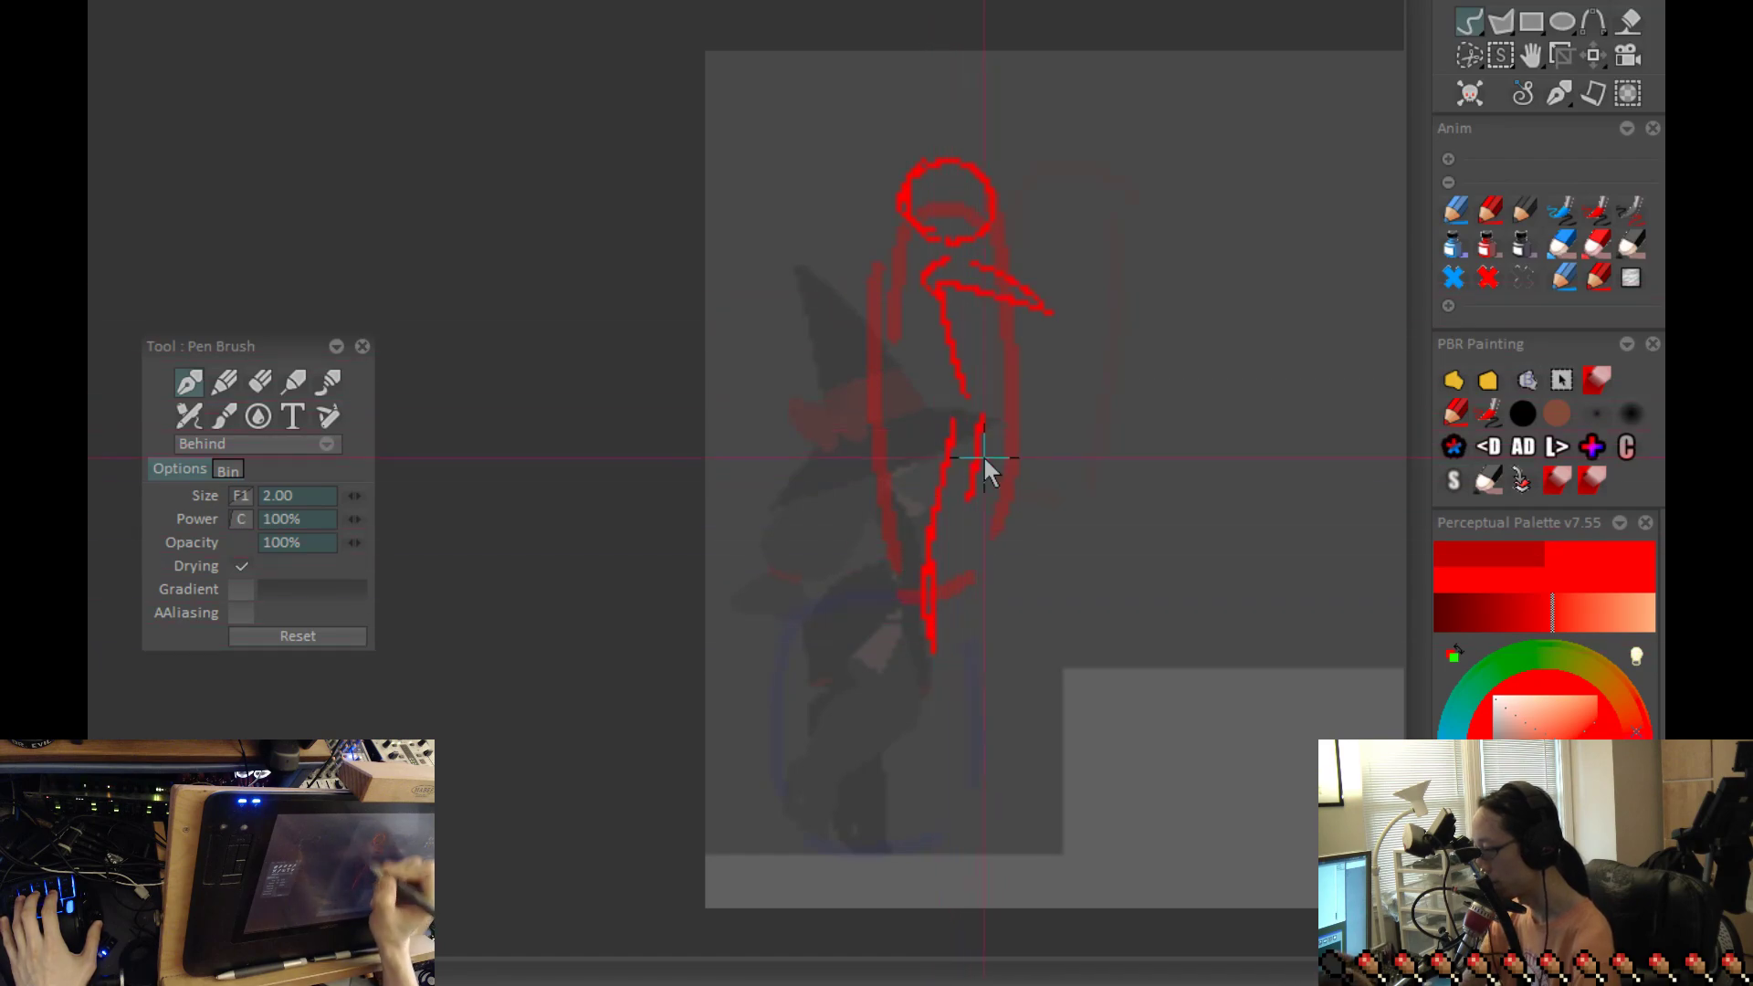
pyautogui.moveTo(926, 274); pyautogui.dragTo(965, 363)
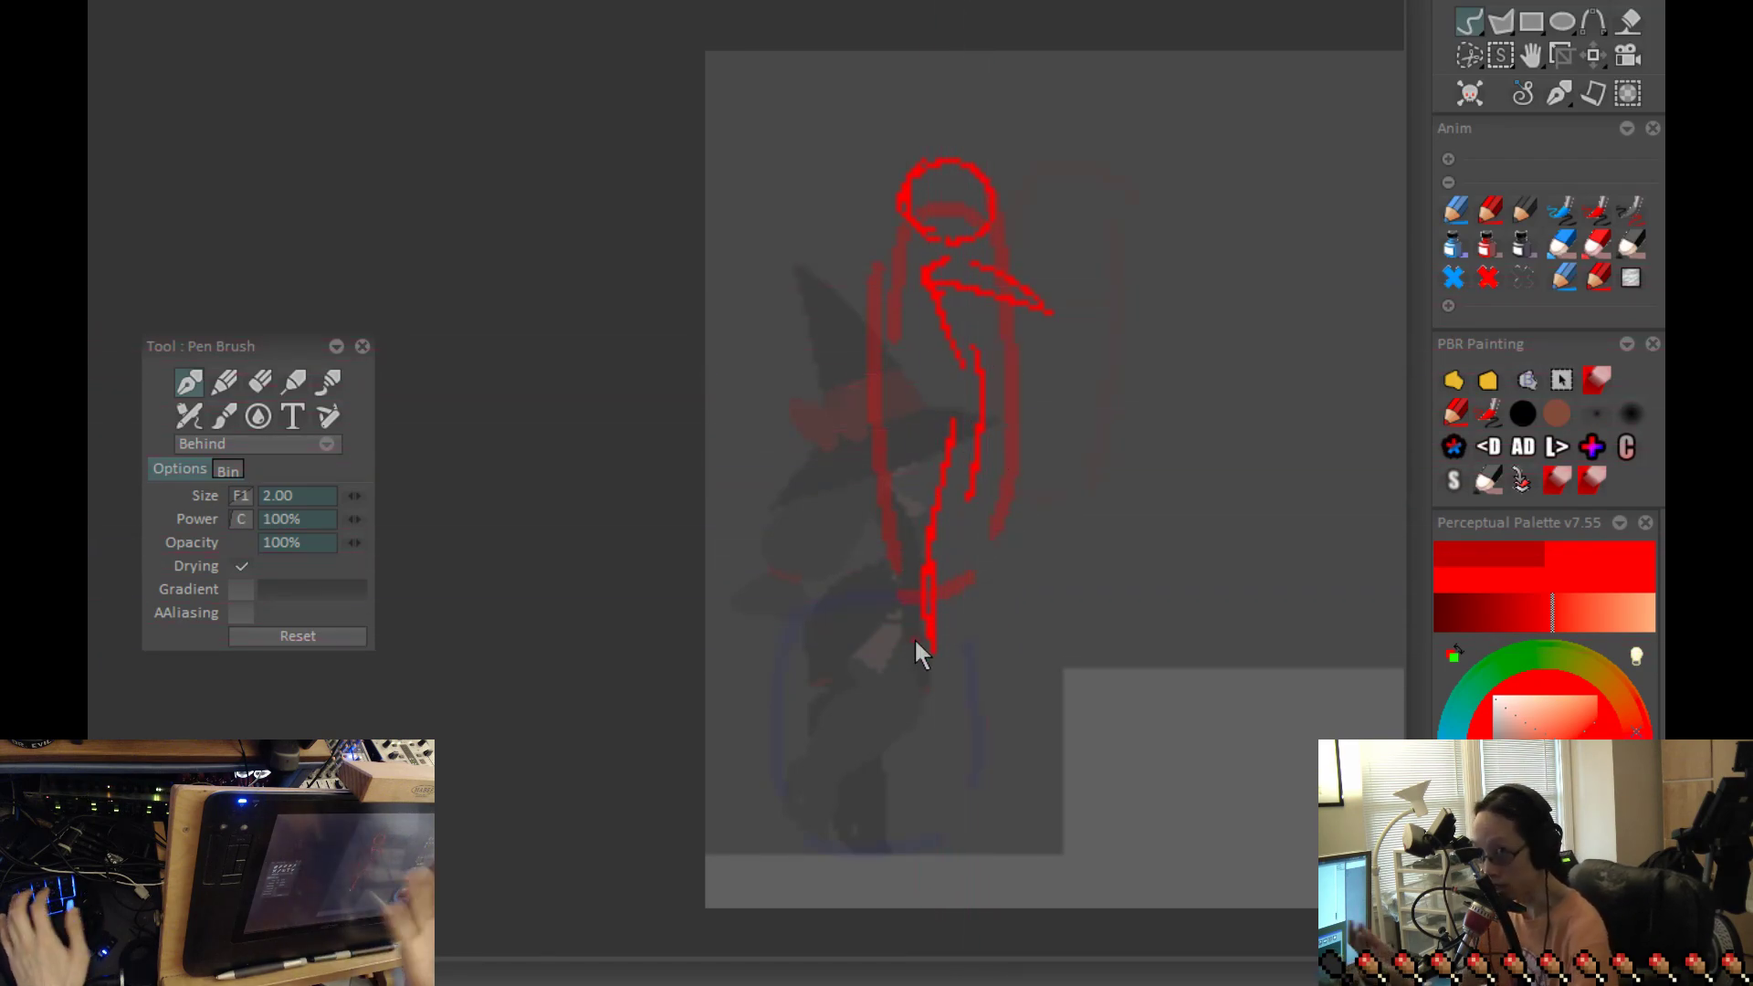
# Step: Flip through the frames around the airborne pose to examine the jump's takeoff
pyautogui.press('Left')
pyautogui.press('Right')
pyautogui.press('Left')
pyautogui.press('Right')
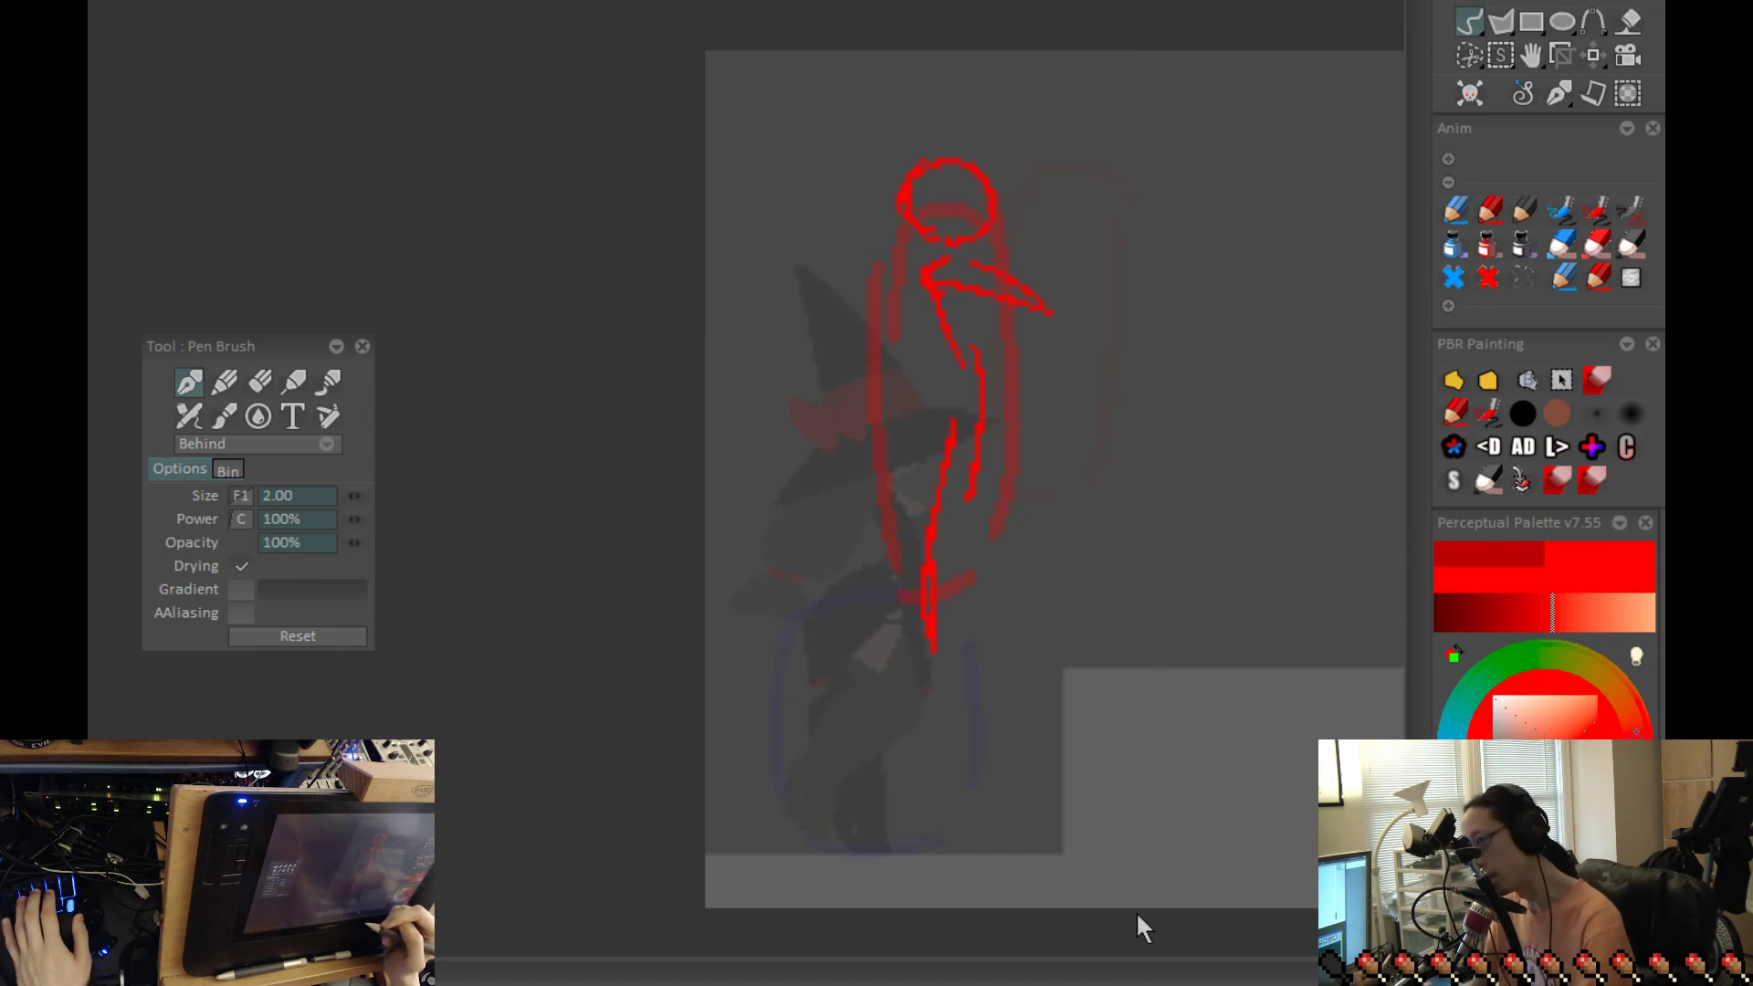
pyautogui.press('Left')
pyautogui.press('Right')
pyautogui.press('Left')
pyautogui.press('Right')
pyautogui.press('Left')
pyautogui.press('Right')
pyautogui.press('Left')
pyautogui.press('Right')
pyautogui.press('Right')
pyautogui.press('Left')
pyautogui.press('Left')
pyautogui.press('Right')
# Step: Sketch a circular head on top of the tall outline in the jump's peak frame
pyautogui.press('Left')
pyautogui.press('Right')
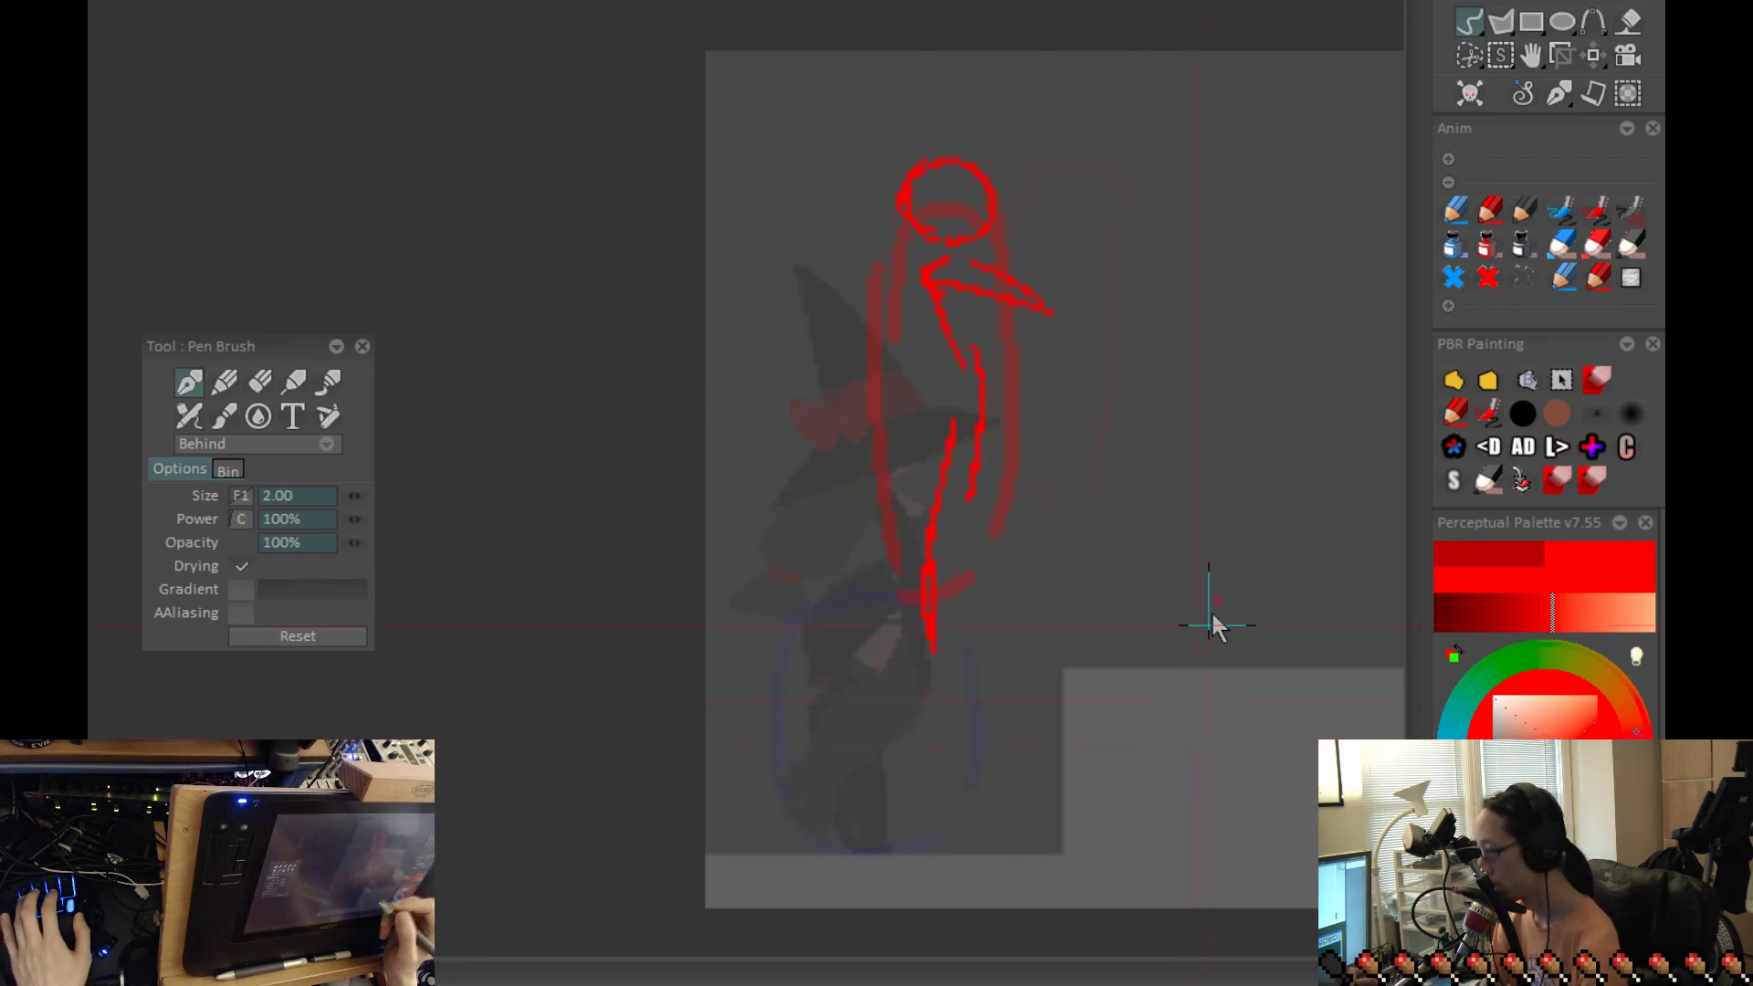
pyautogui.press('Left')
pyautogui.moveTo(1107, 134)
pyautogui.mouseDown()
pyautogui.moveTo(1047, 120)
pyautogui.moveTo(1107, 157)
pyautogui.mouseUp()
# Step: Flip between the takeoff frame and the peak frame to compare the head positions
pyautogui.press('Right')
pyautogui.press('Left')
pyautogui.hotkey('ctrl', 'z')
pyautogui.click(1081, 103)
pyautogui.press('Right')
pyautogui.press('Left')
pyautogui.press('Right')
pyautogui.press('Right')
pyautogui.press('Left')
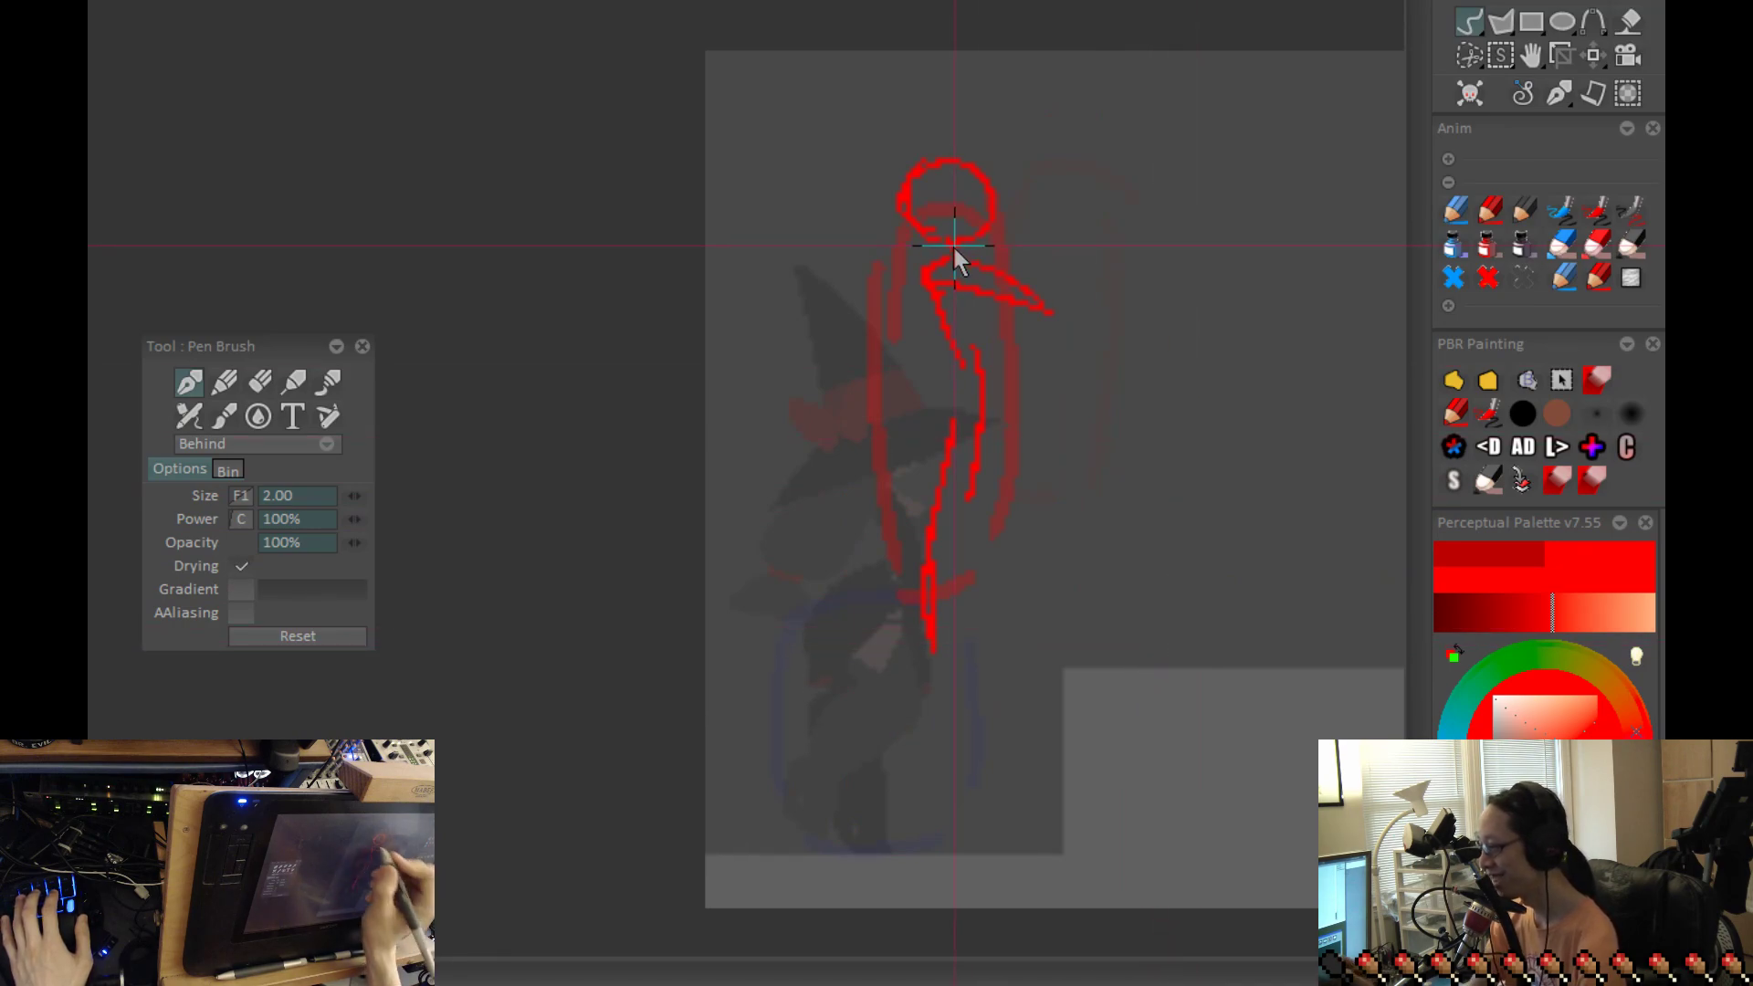
pyautogui.press('Left')
pyautogui.press('Right')
pyautogui.press('Left')
pyautogui.press('Right')
pyautogui.press('Left')
pyautogui.press('Left')
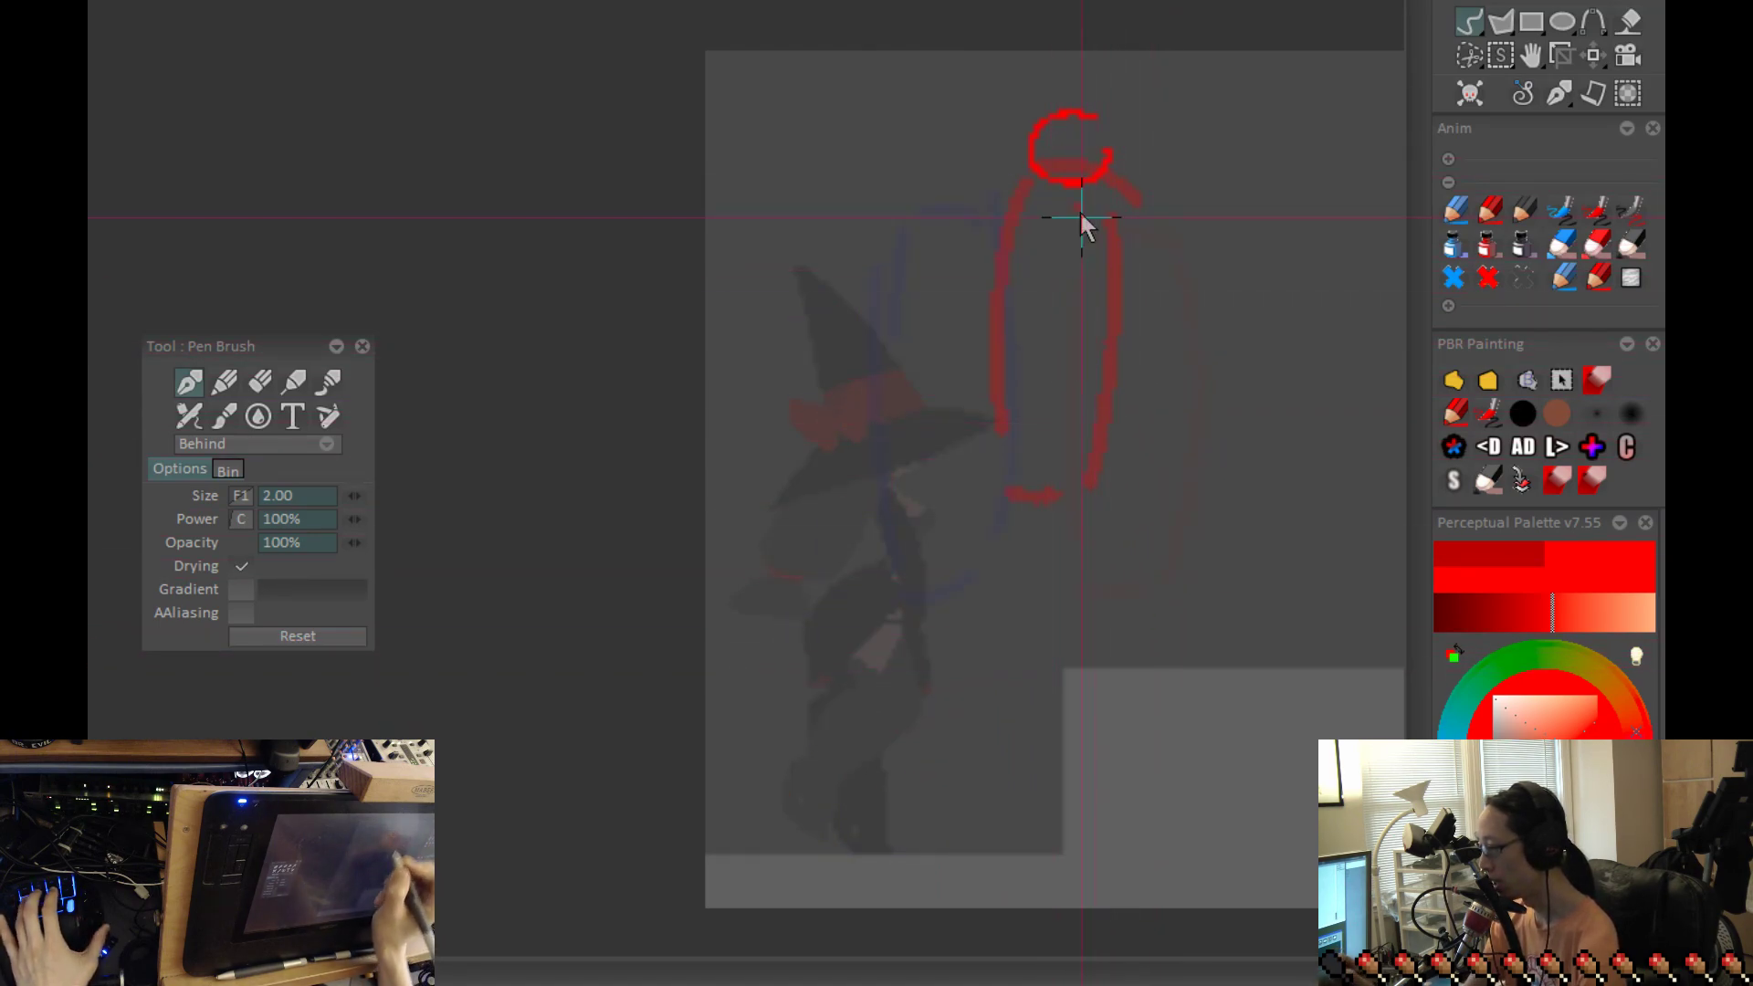
# Step: Sketch the peak figure's torso as a short line below the head, with the legs curving down and back past the outline
pyautogui.hotkey('ctrl', 'z')
pyautogui.moveTo(1095, 326); pyautogui.dragTo(1086, 500)
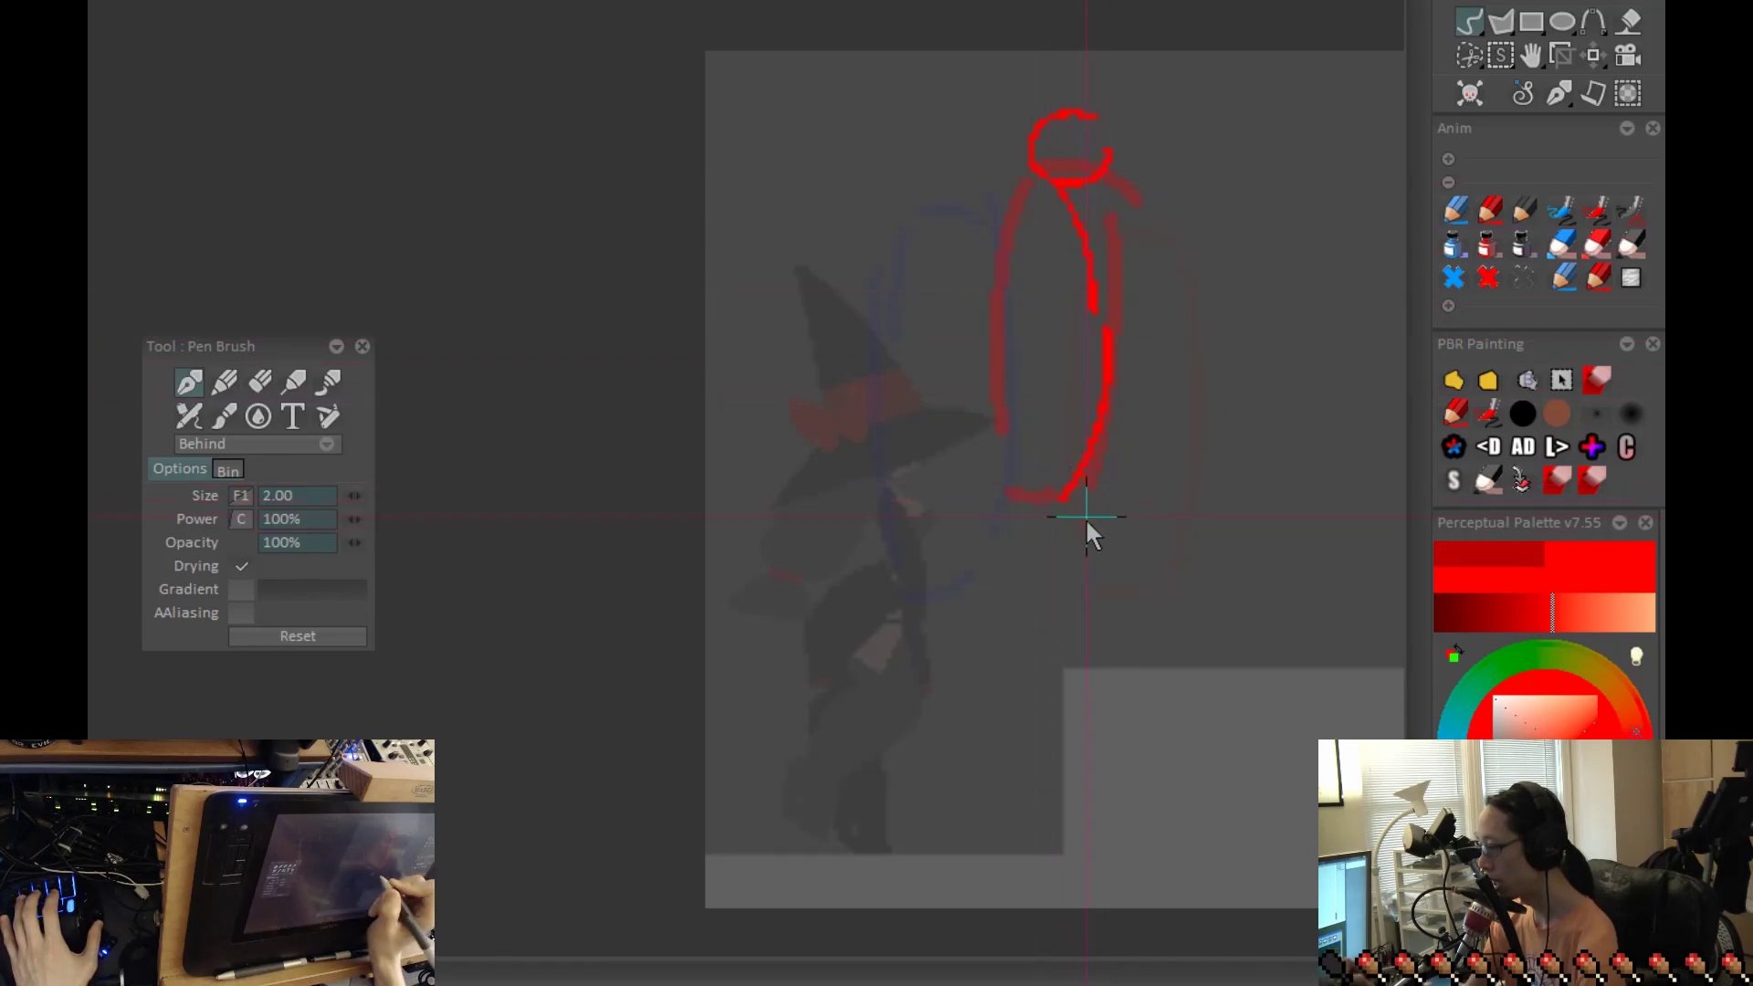
pyautogui.moveTo(1055, 228)
pyautogui.mouseDown()
pyautogui.moveTo(1072, 334)
pyautogui.moveTo(1048, 502)
pyautogui.mouseUp()
pyautogui.hotkey('ctrl', 'z')
pyautogui.moveTo(1084, 351); pyautogui.dragTo(1034, 577)
pyautogui.press('Right')
pyautogui.press('Left')
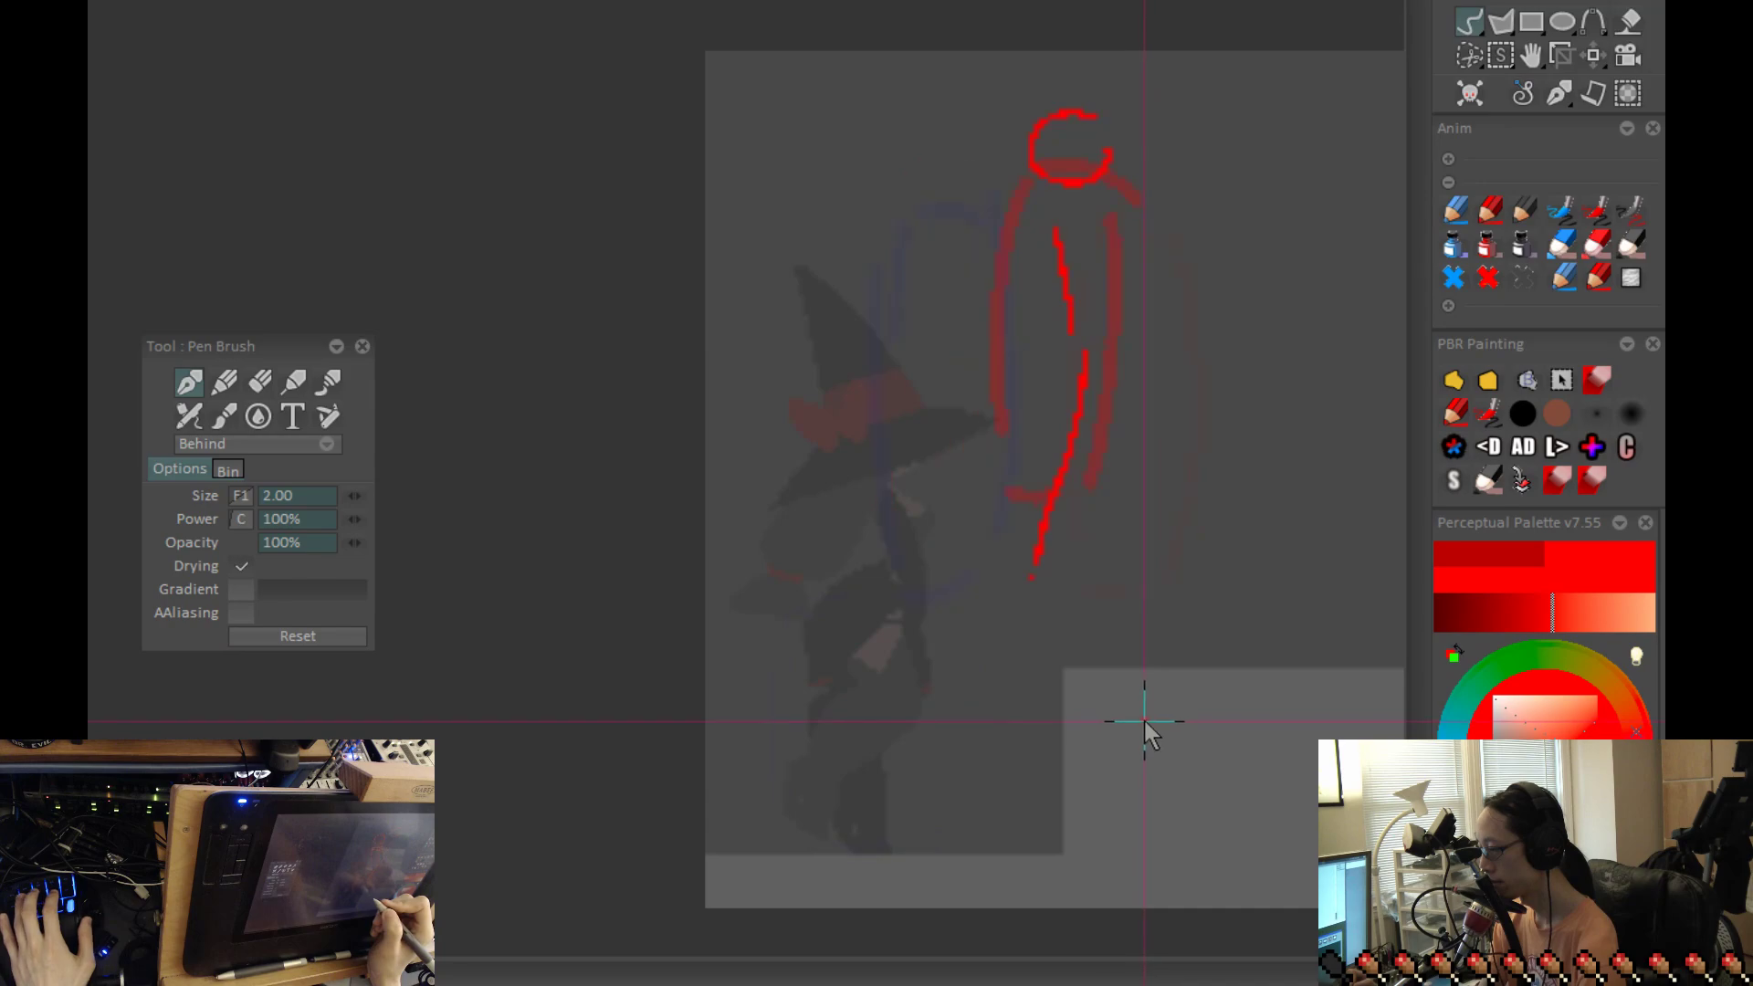
# Step: Add a second line down the peak figure's torso and legs, checking it against the neighbouring frames
pyautogui.press('Right')
pyautogui.moveTo(1078, 256); pyautogui.dragTo(1080, 419)
pyautogui.press('Left')
pyautogui.press('Right')
pyautogui.press('Left')
pyautogui.press('Right')
pyautogui.moveTo(1242, 664); pyautogui.dragTo(1121, 704)
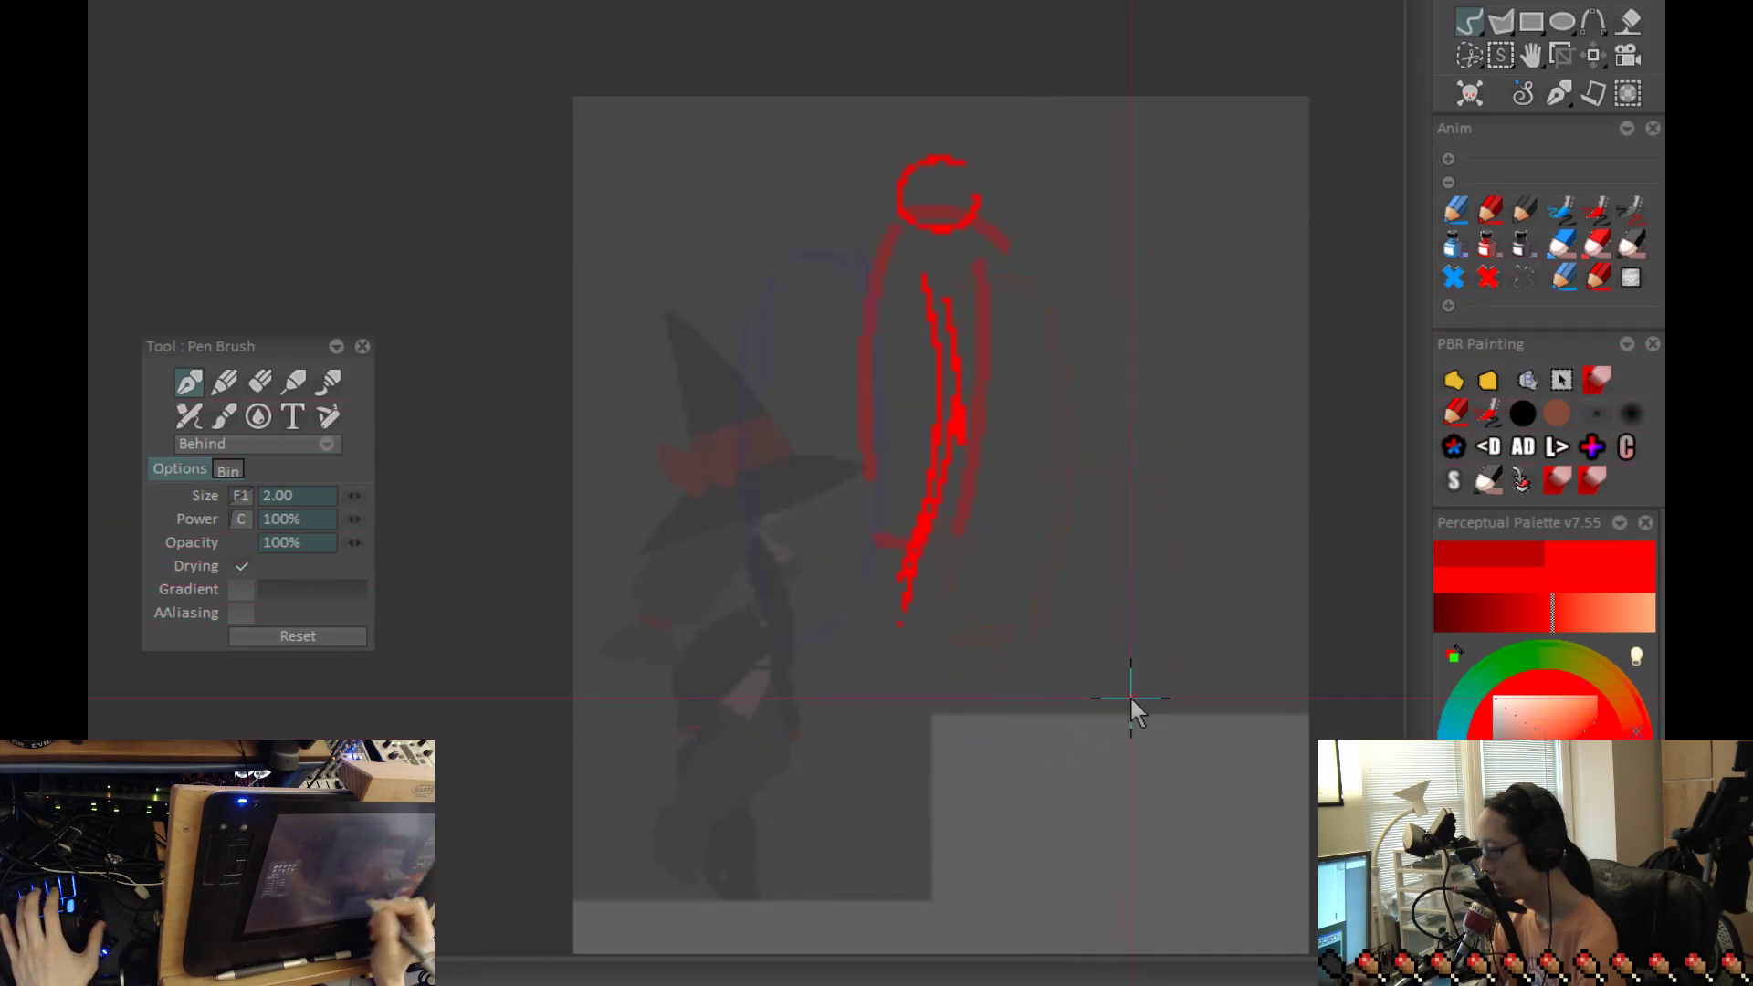
# Step: Sketch the descending figure's torso and trailing legs inside its outline, with a circular head on top
pyautogui.press('Left')
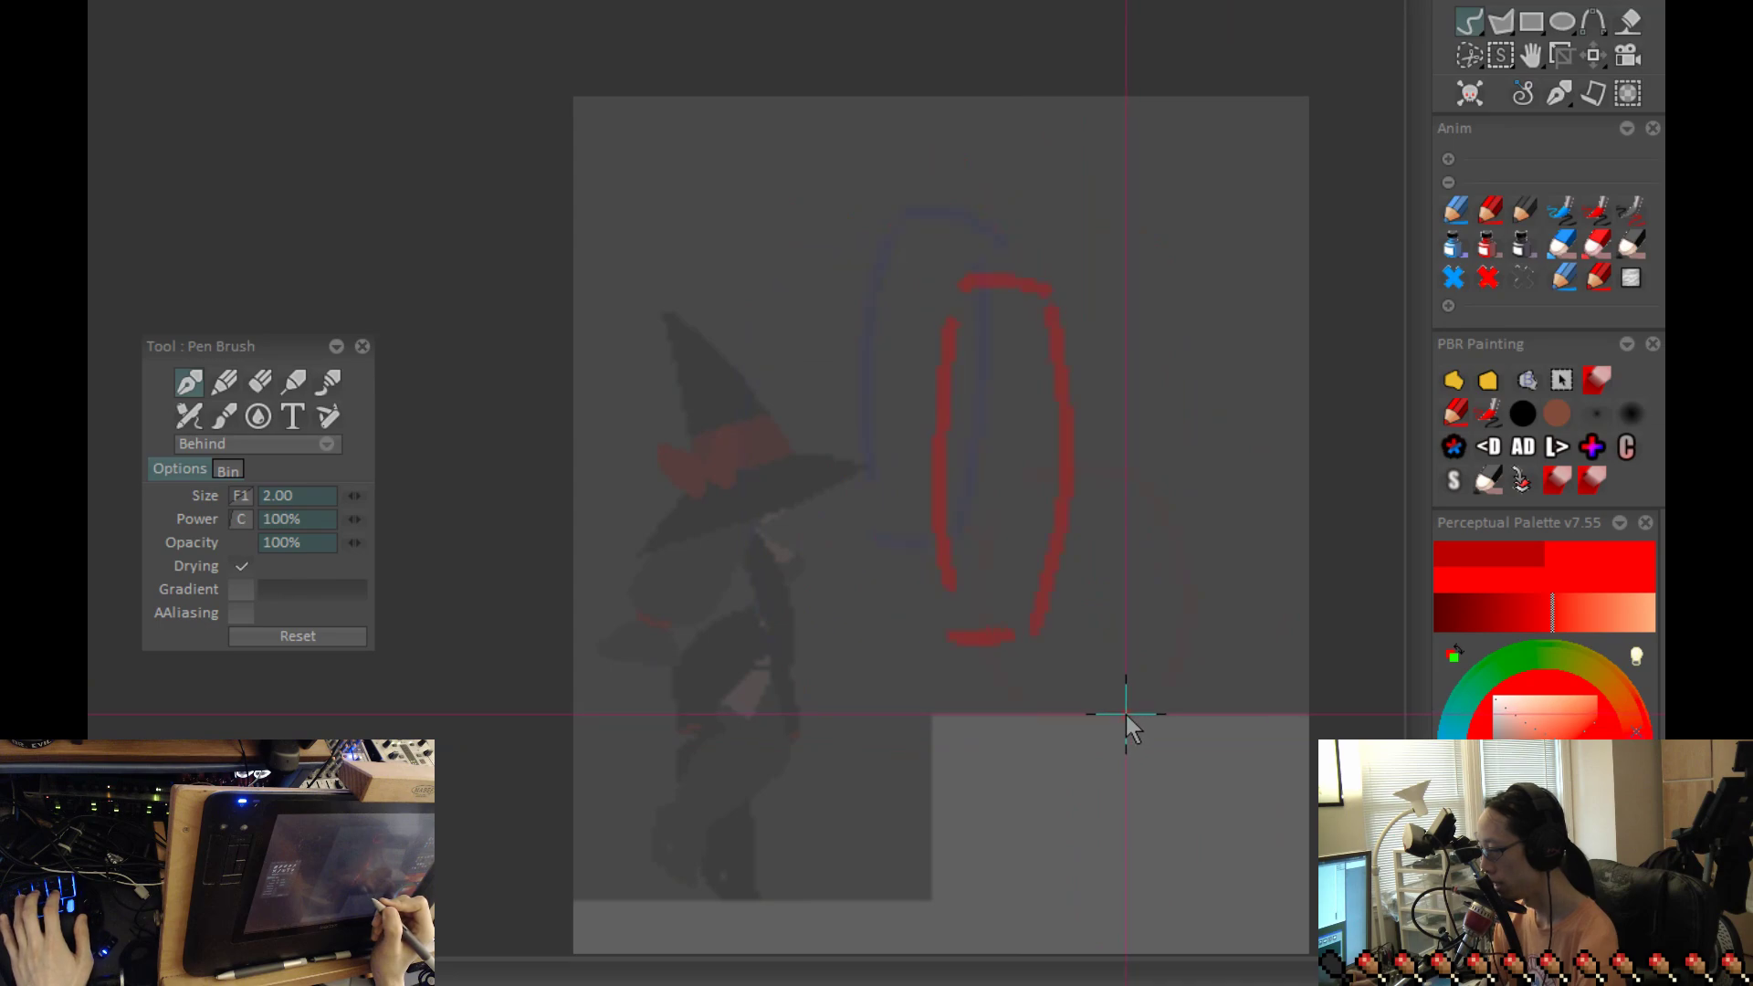
pyautogui.press('Right')
pyautogui.press('Left')
pyautogui.moveTo(1022, 344); pyautogui.dragTo(1032, 456)
pyautogui.hotkey('ctrl', 'z')
pyautogui.moveTo(993, 319)
pyautogui.mouseDown()
pyautogui.moveTo(1019, 593)
pyautogui.moveTo(992, 687)
pyautogui.mouseUp()
pyautogui.press('Right')
pyautogui.moveTo(990, 293); pyautogui.dragTo(971, 246)
# Step: Flip through the peak, descending and landing frames to examine the arc of the jump
pyautogui.press('Left')
pyautogui.press('Left')
pyautogui.press('Left')
pyautogui.press('Right')
pyautogui.press('Right')
pyautogui.press('Right')
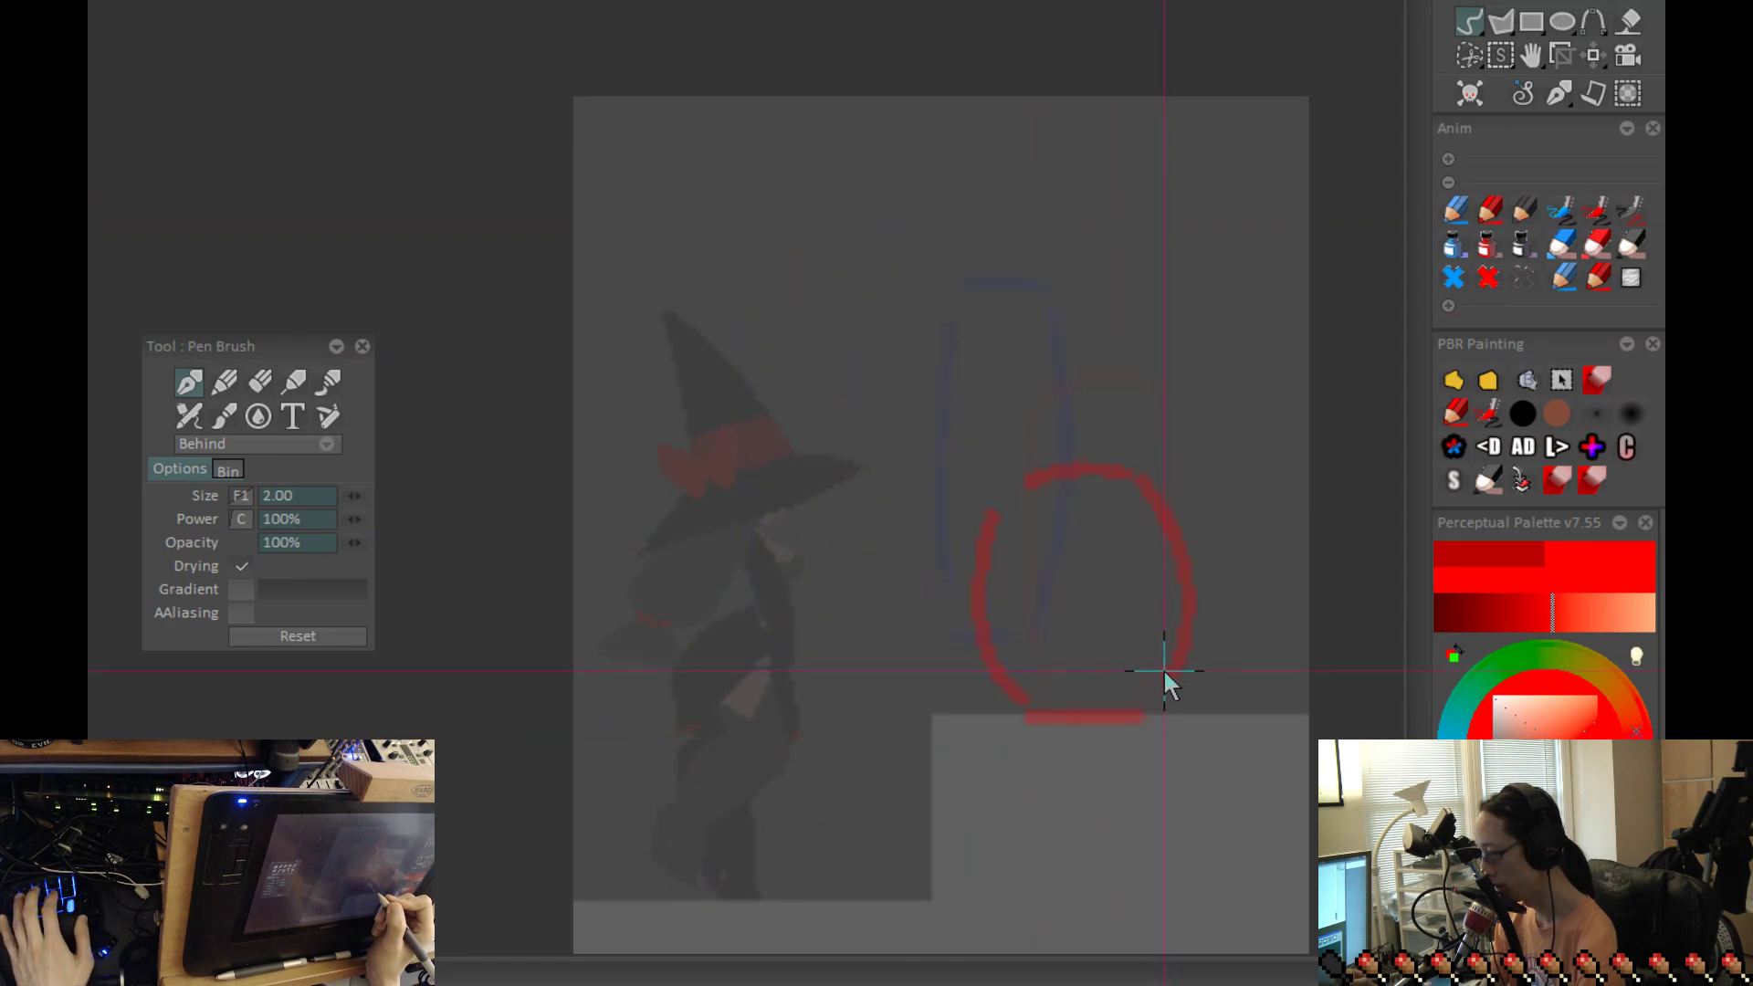
pyautogui.press('Left')
pyautogui.press('Left')
pyautogui.press('Left')
pyautogui.press('Right')
pyautogui.press('Right')
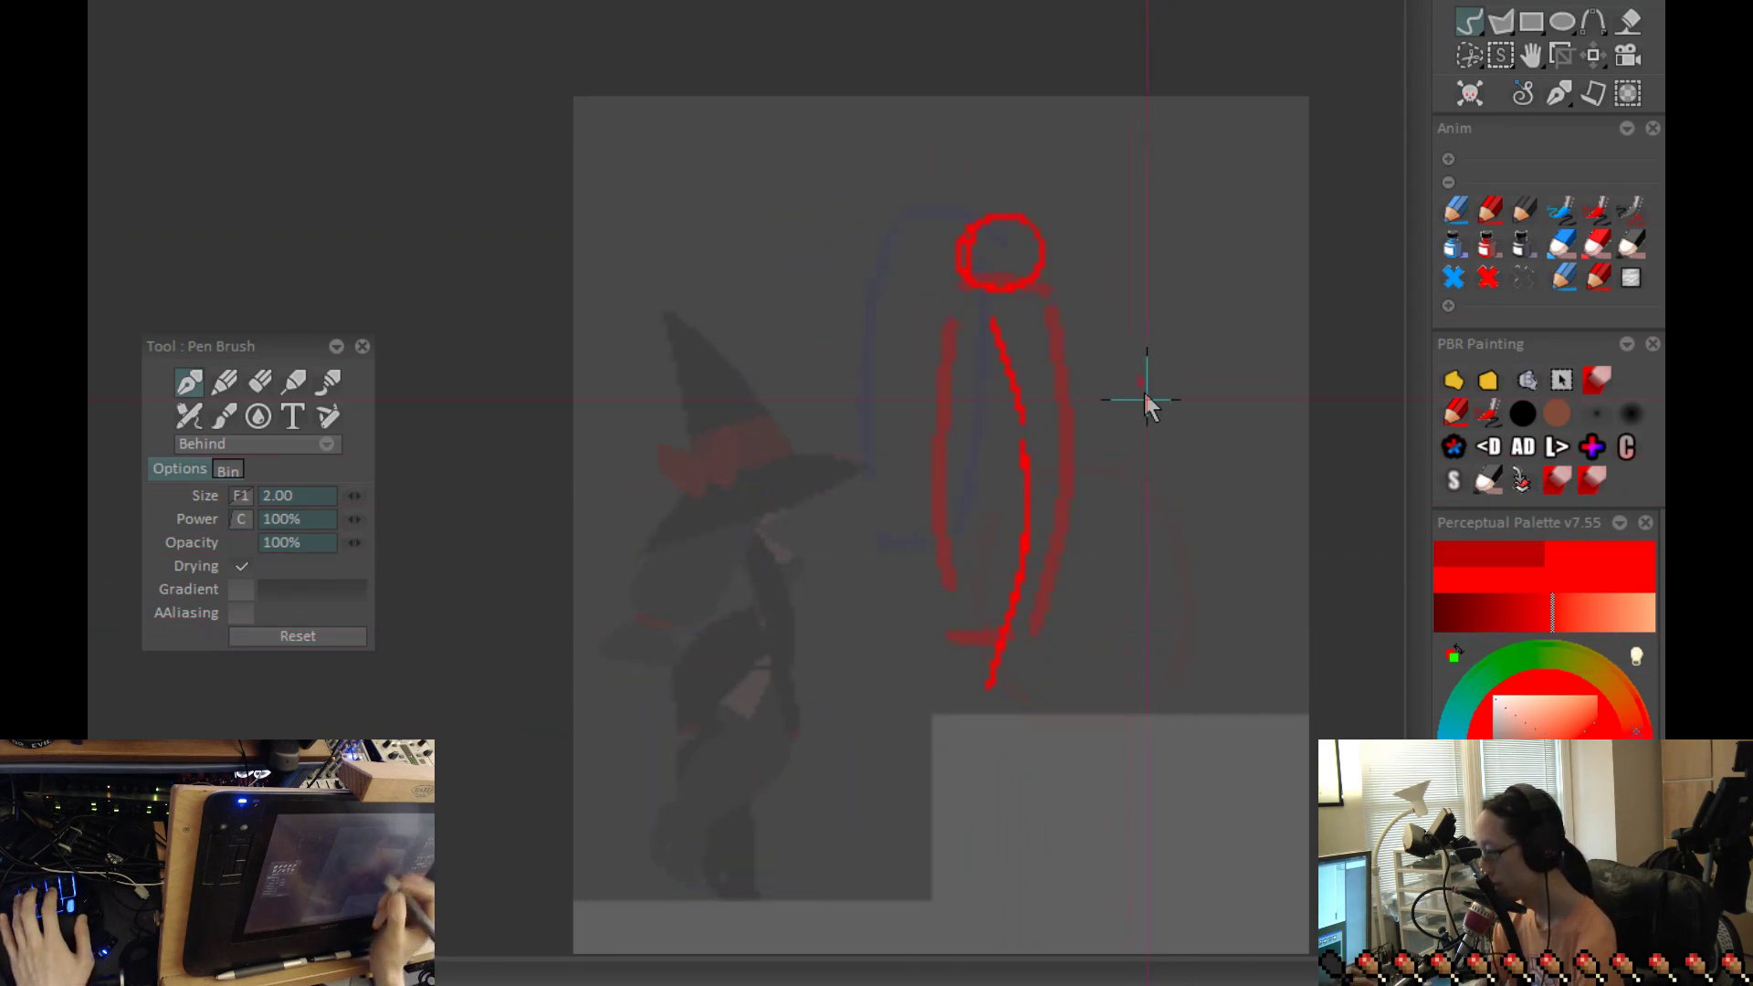
pyautogui.press('Left')
pyautogui.press('Right')
pyautogui.press('Right')
pyautogui.press('Left')
pyautogui.press('Left')
pyautogui.press('Left')
# Step: Sketch an arm reaching forward and down from the shoulder of the crouching figure before the takeoff
pyautogui.press('Right')
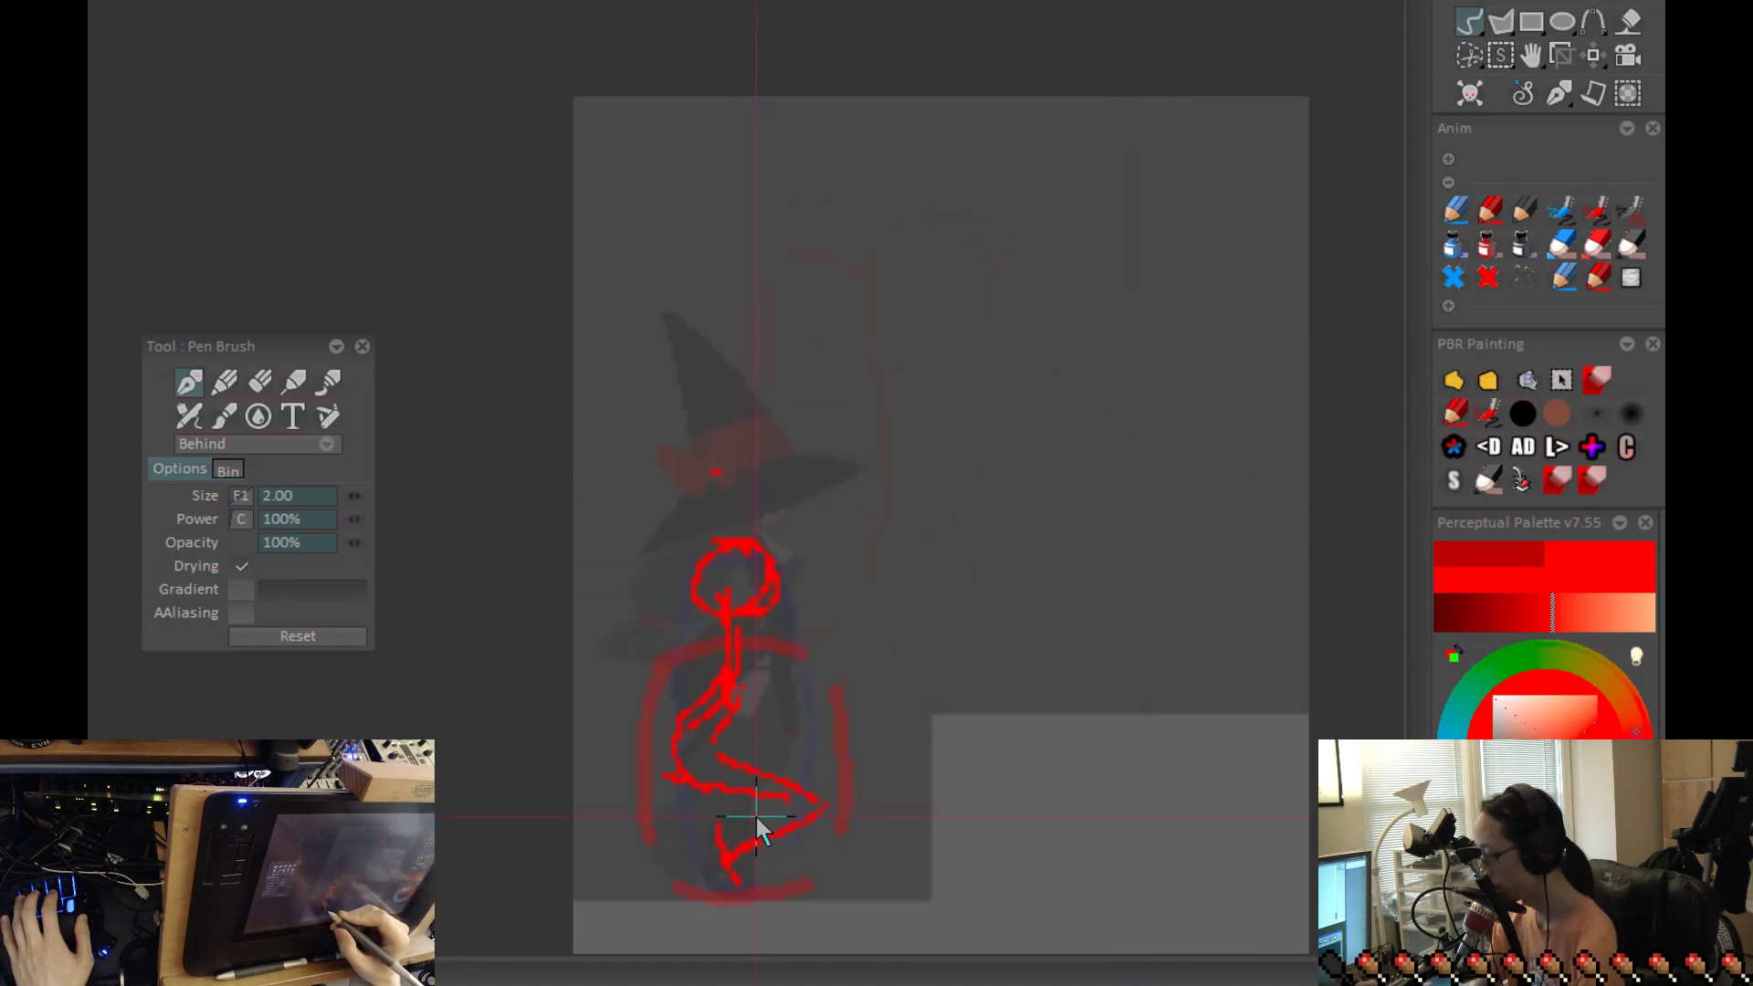
pyautogui.hotkey('ctrl', 'z')
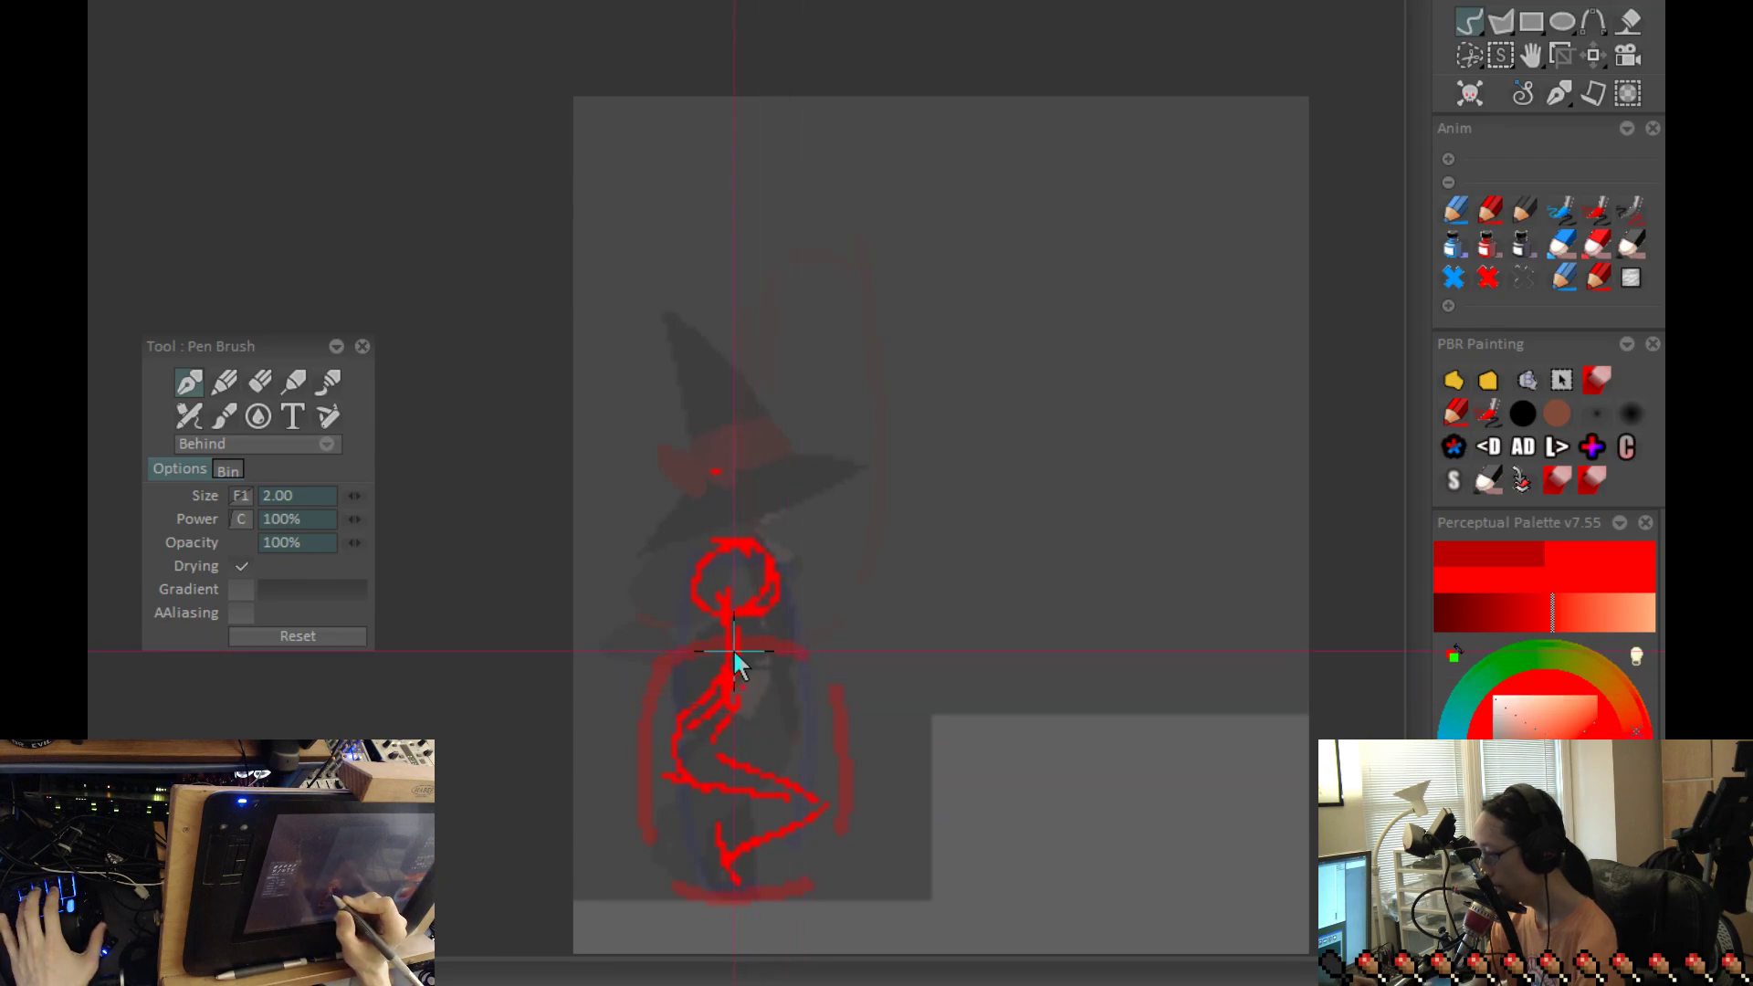
pyautogui.moveTo(753, 658); pyautogui.dragTo(813, 707)
pyautogui.moveTo(741, 662)
pyautogui.mouseDown()
pyautogui.moveTo(804, 698)
pyautogui.moveTo(766, 691)
pyautogui.moveTo(739, 657)
pyautogui.moveTo(818, 711)
pyautogui.mouseUp()
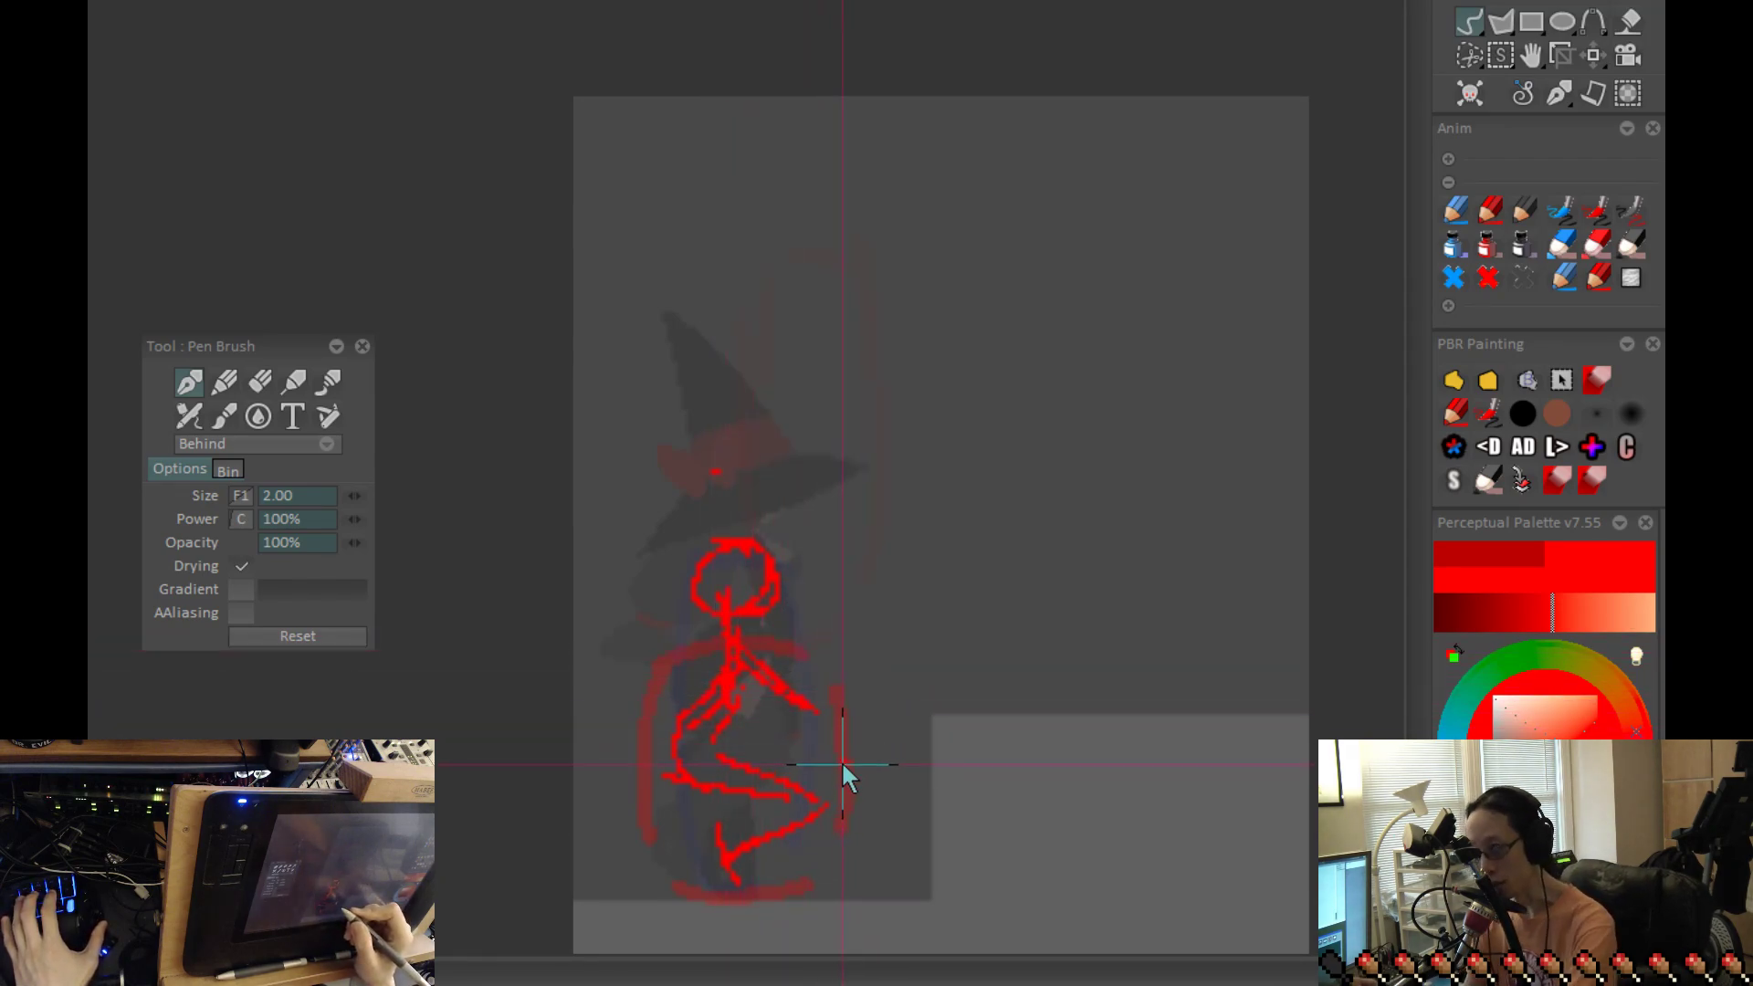
# Step: Copy the crouching stick figure as a custom brush with the Cut Brush tool
pyautogui.click(1526, 381)
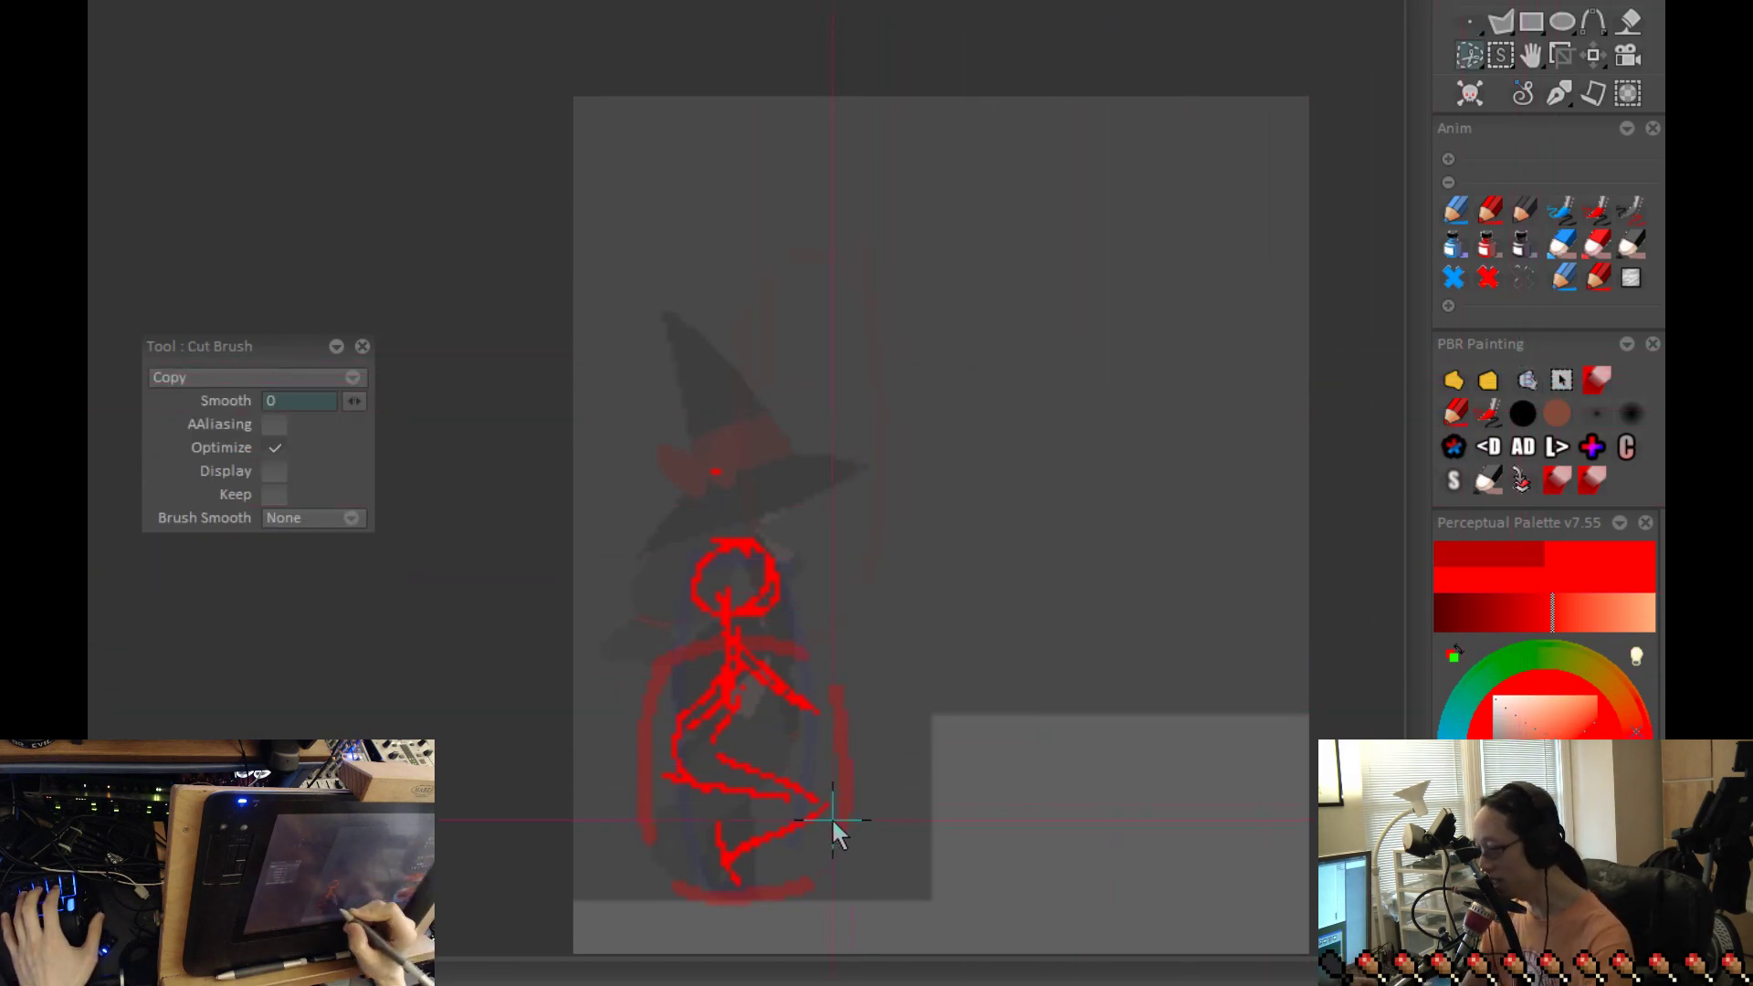
pyautogui.moveTo(852, 805); pyautogui.dragTo(912, 669)
pyautogui.moveTo(913, 760); pyautogui.dragTo(930, 721)
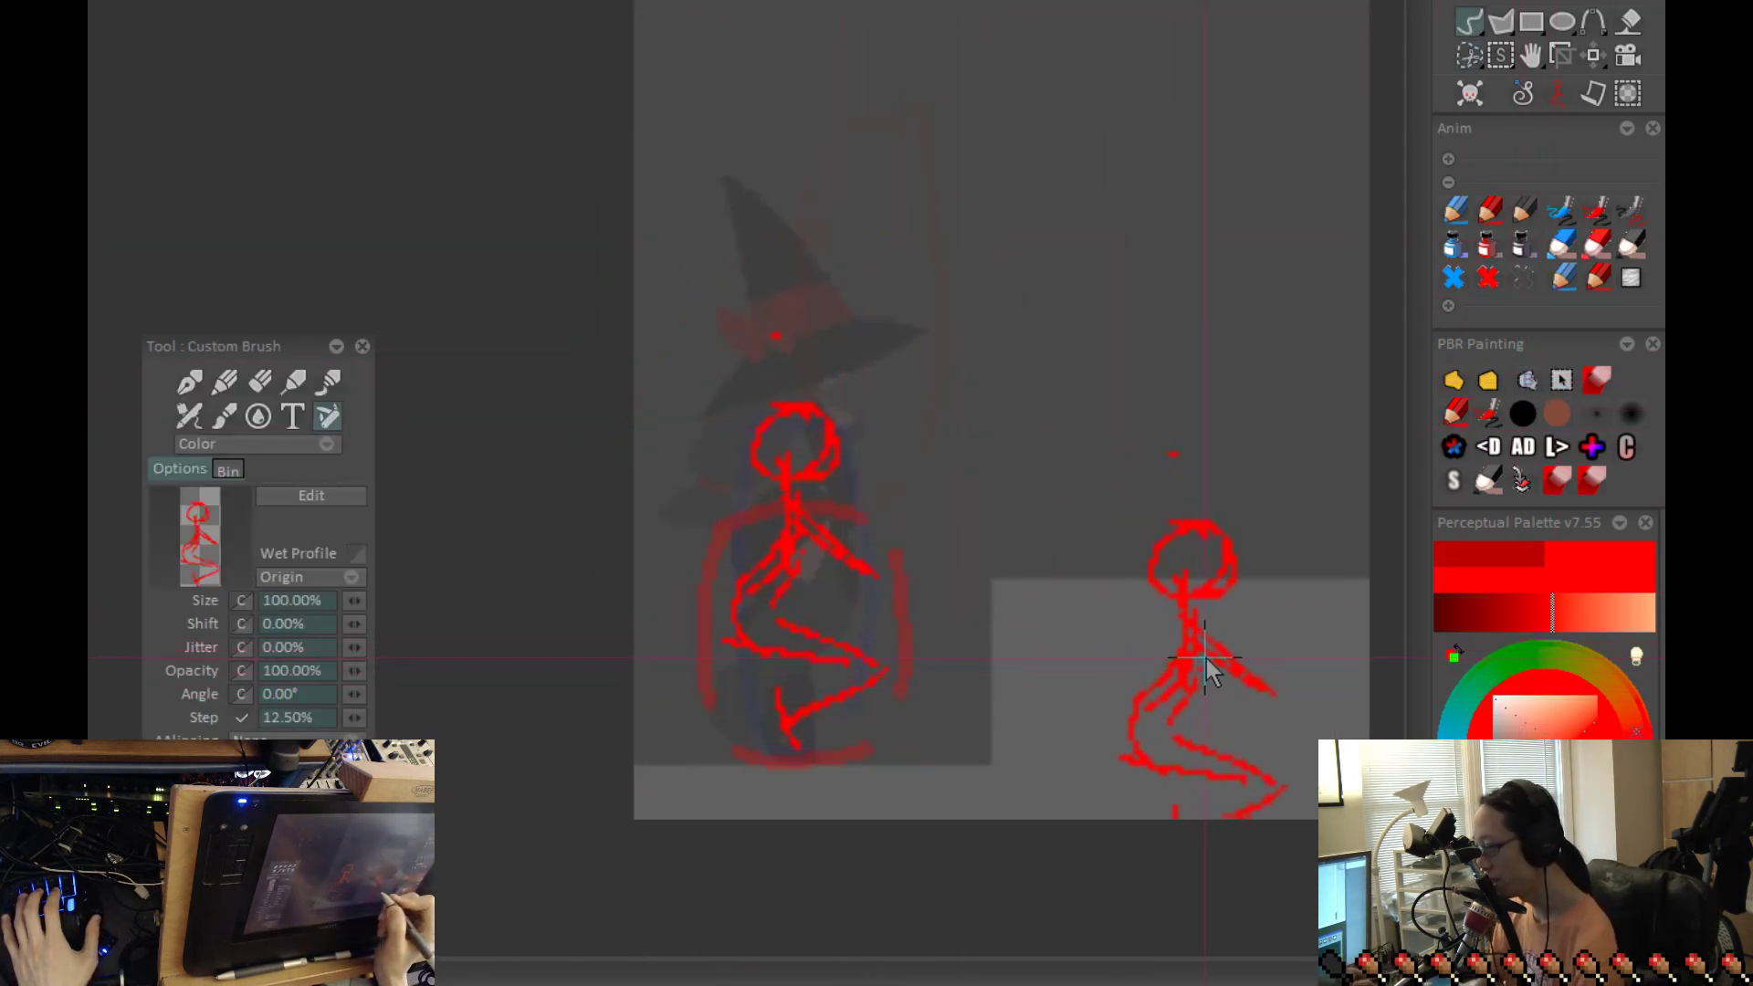
# Step: Stamp the copied crouch pose on the landing frame with its foot on the ledge, and check it against the other frames
pyautogui.press('Right')
pyautogui.press('Right')
pyautogui.press('Right')
pyautogui.press('Right')
pyautogui.press('Left')
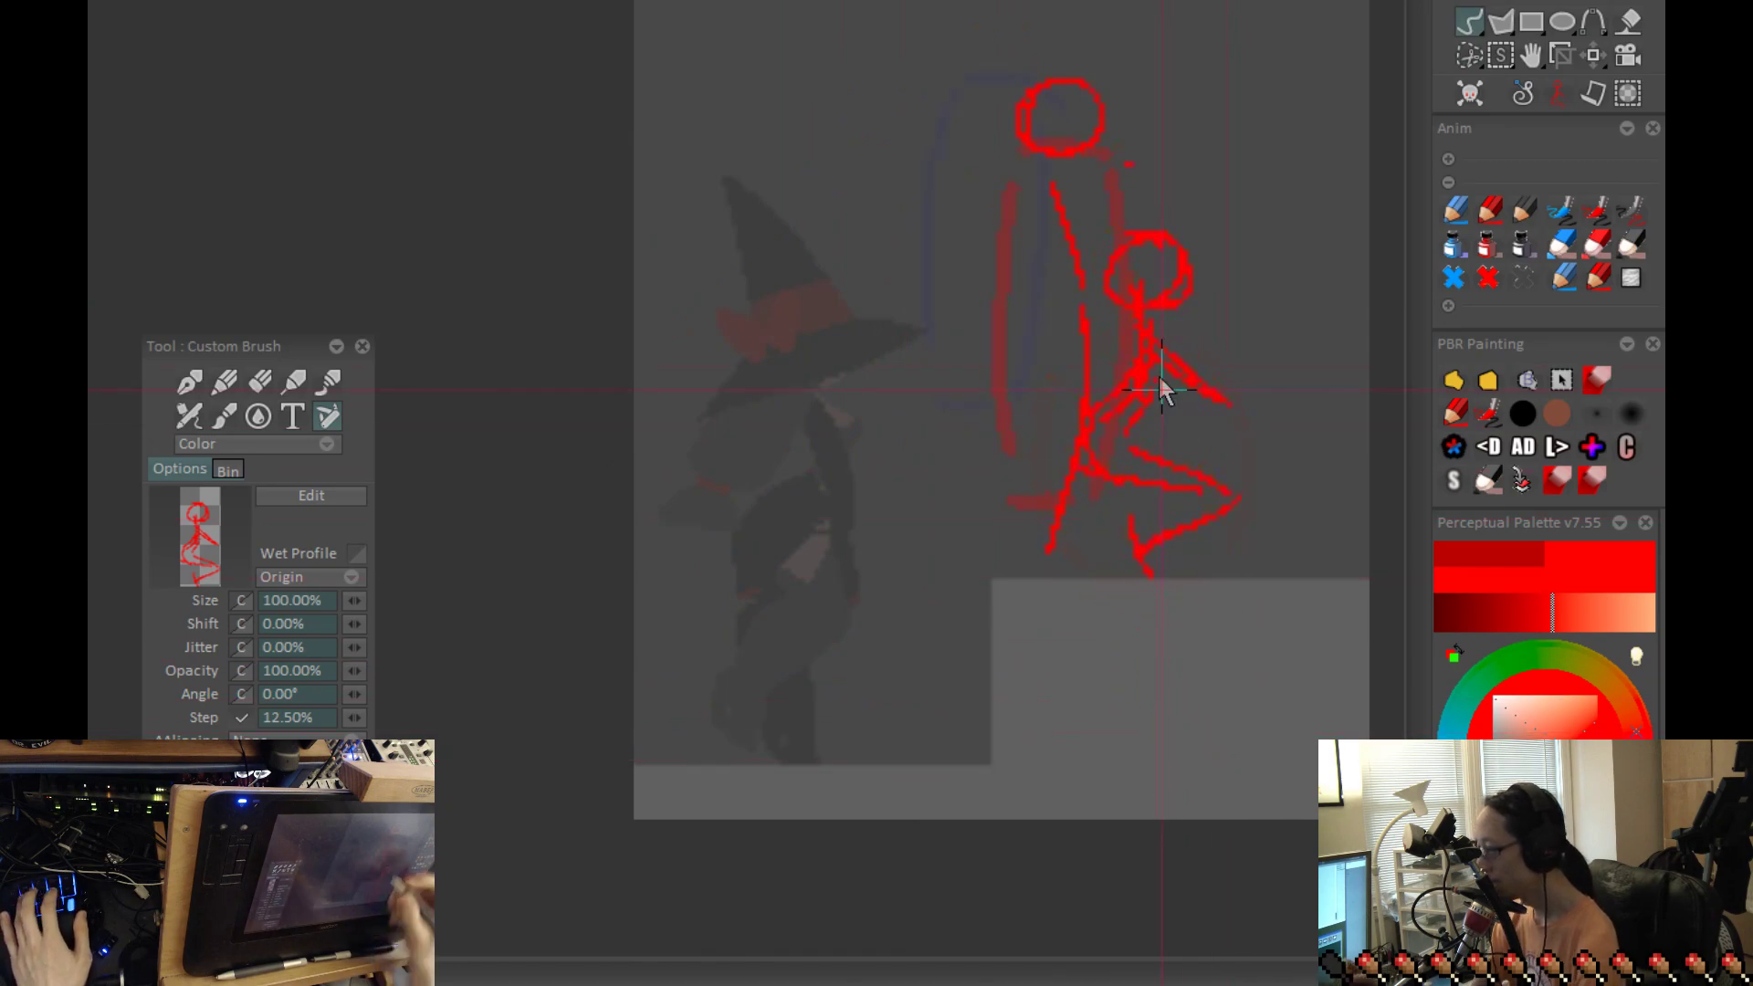
pyautogui.press('Left')
pyautogui.press('Left')
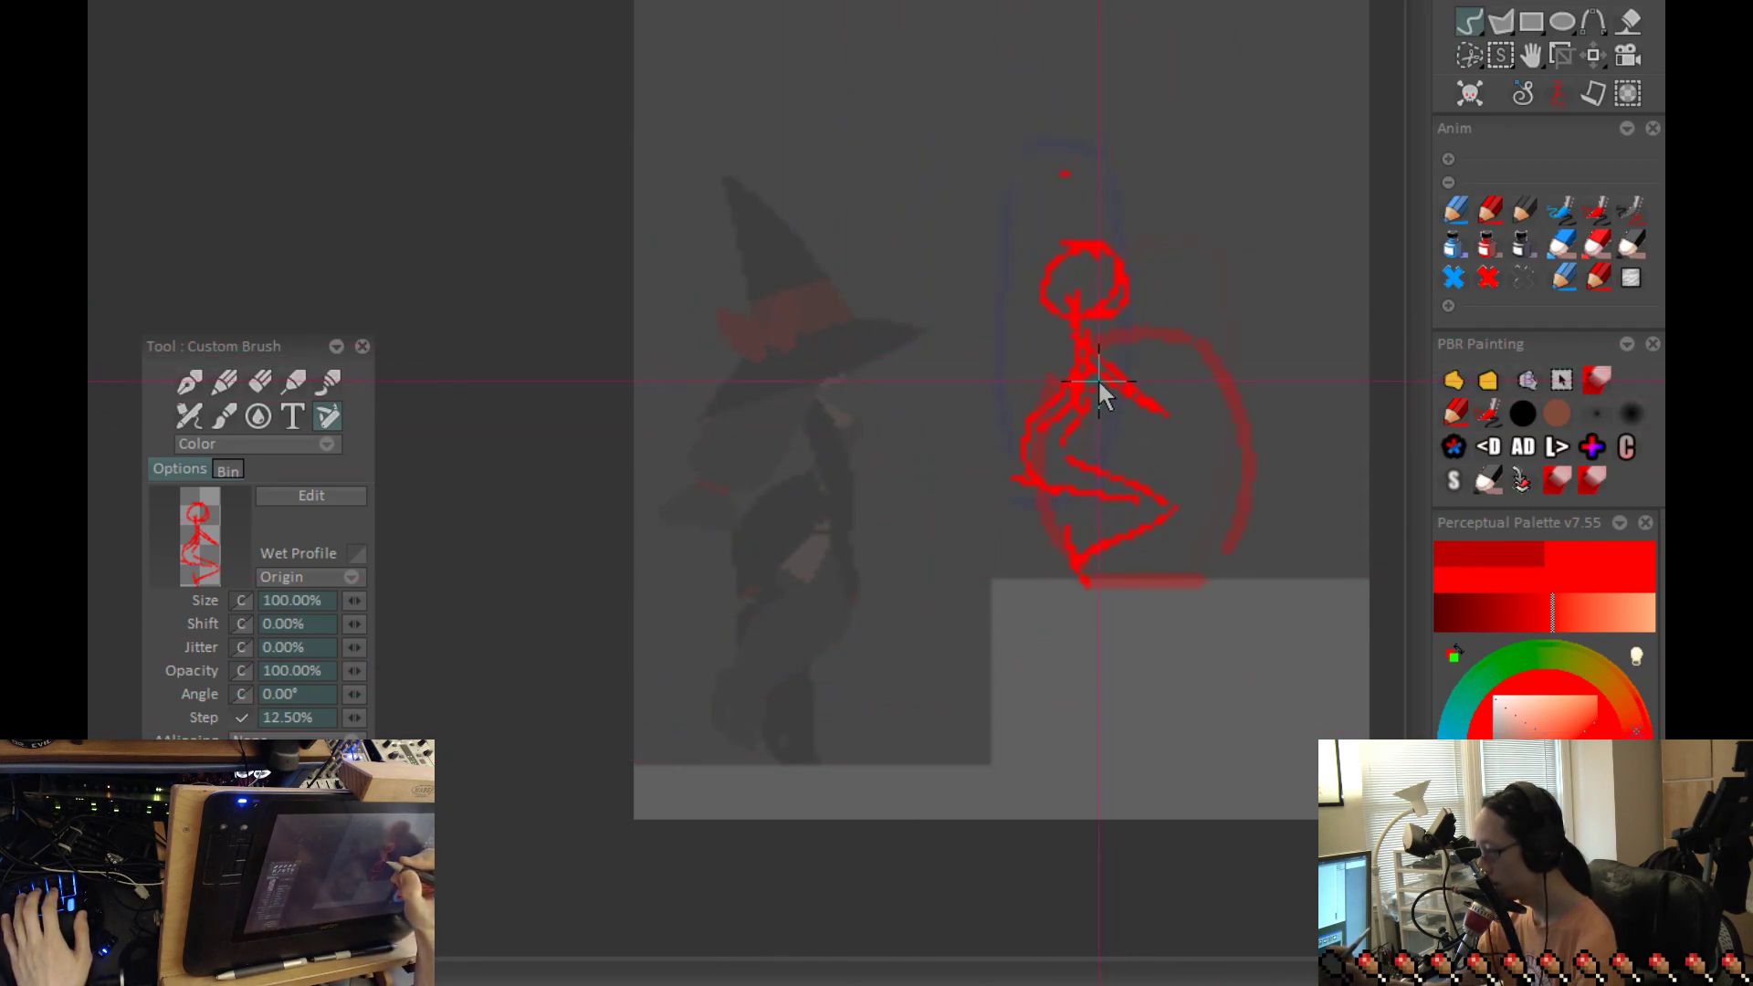
pyautogui.click(1104, 380)
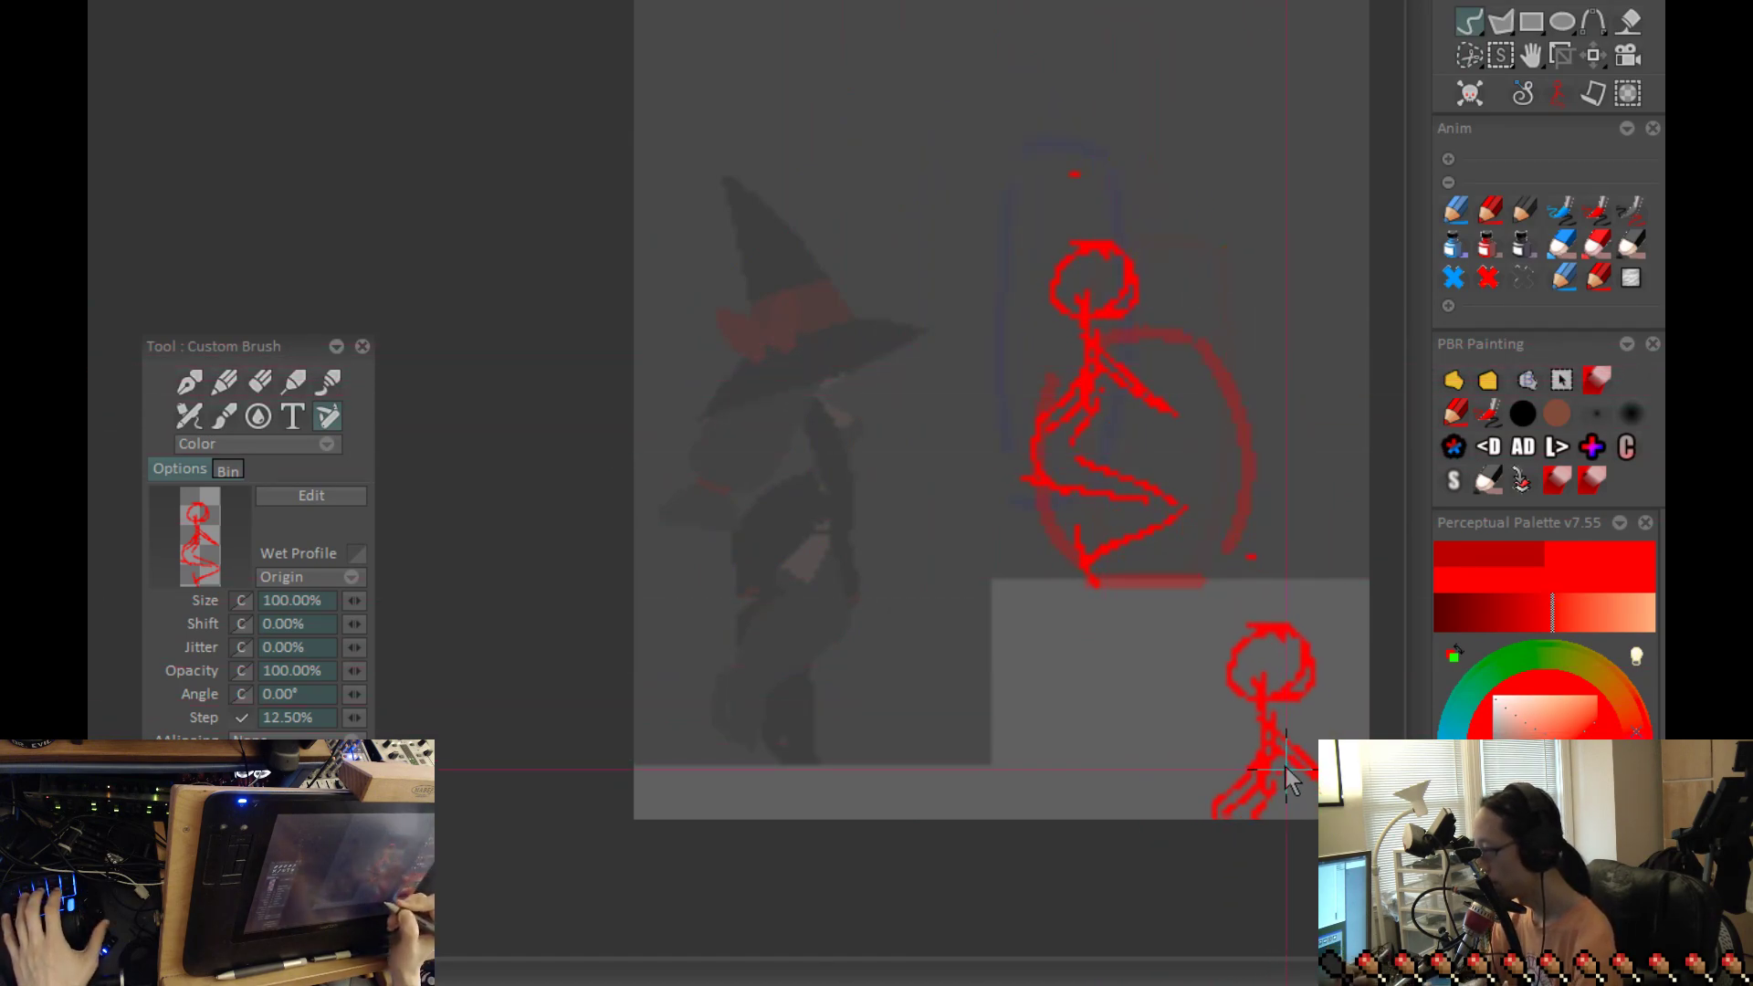
pyautogui.moveTo(1307, 720); pyautogui.dragTo(1271, 766)
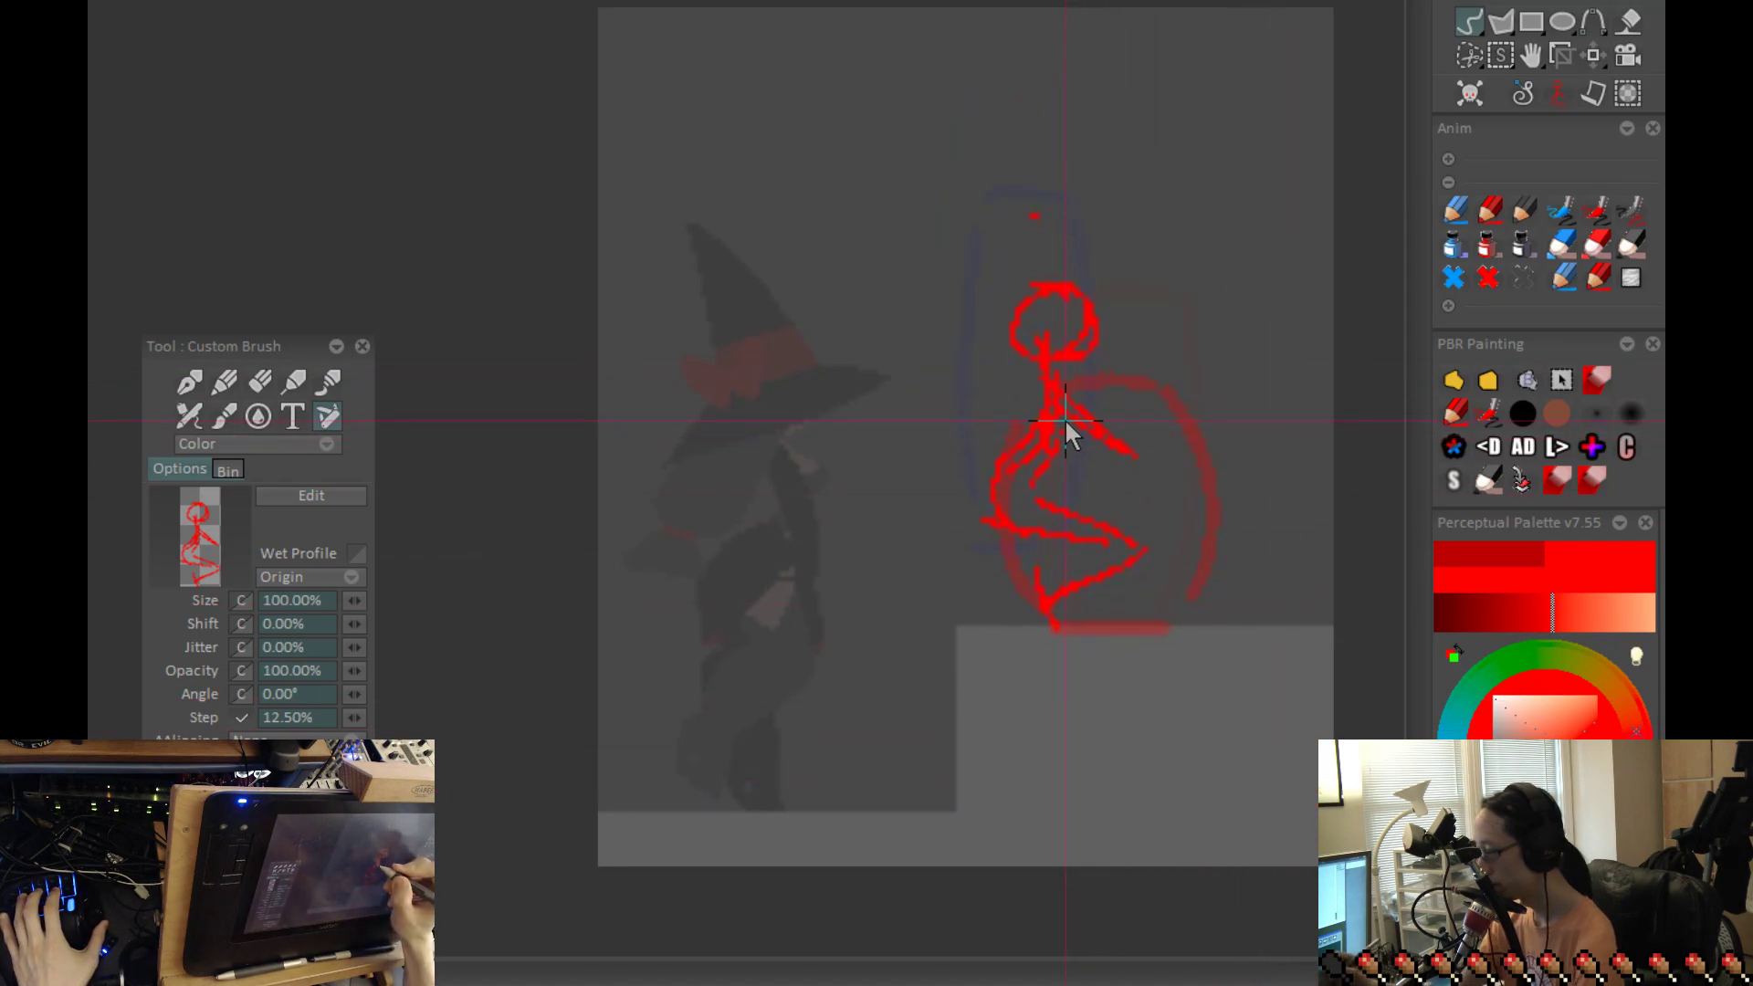
pyautogui.press('Right')
pyautogui.press('Right')
pyautogui.press('Right')
pyautogui.press('Right')
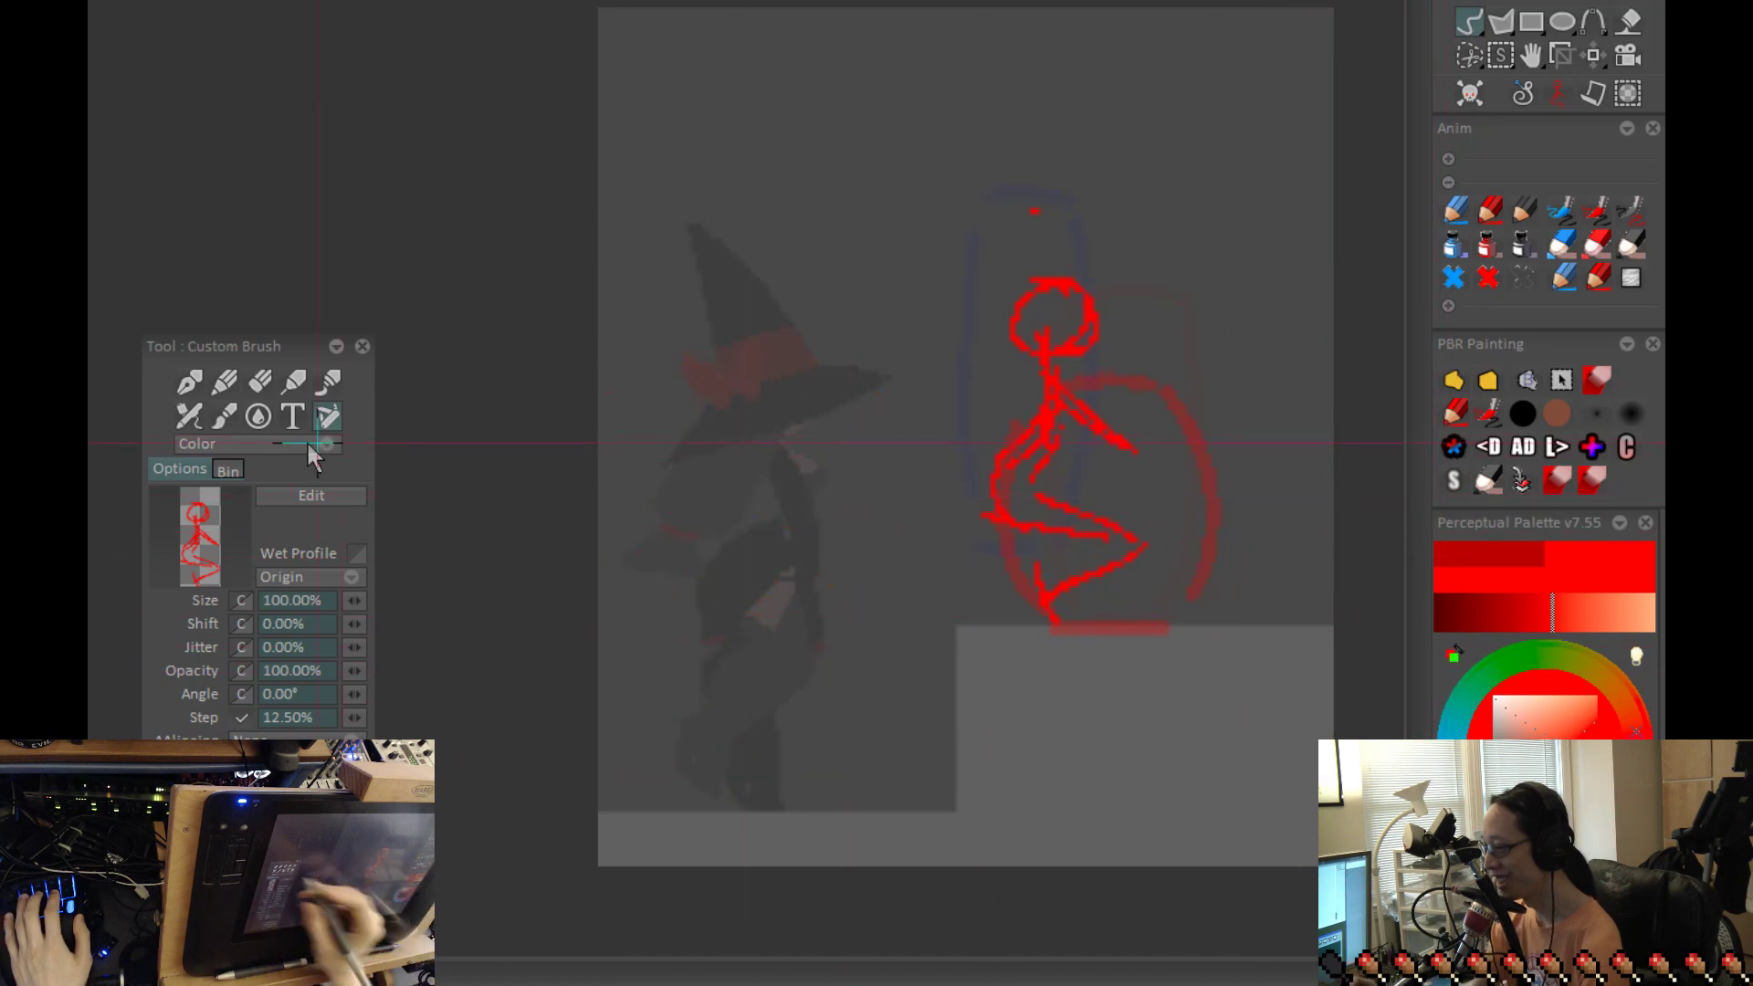
# Step: Redraw the landing figure's head slightly further forward with the Pen Brush
pyautogui.click(189, 381)
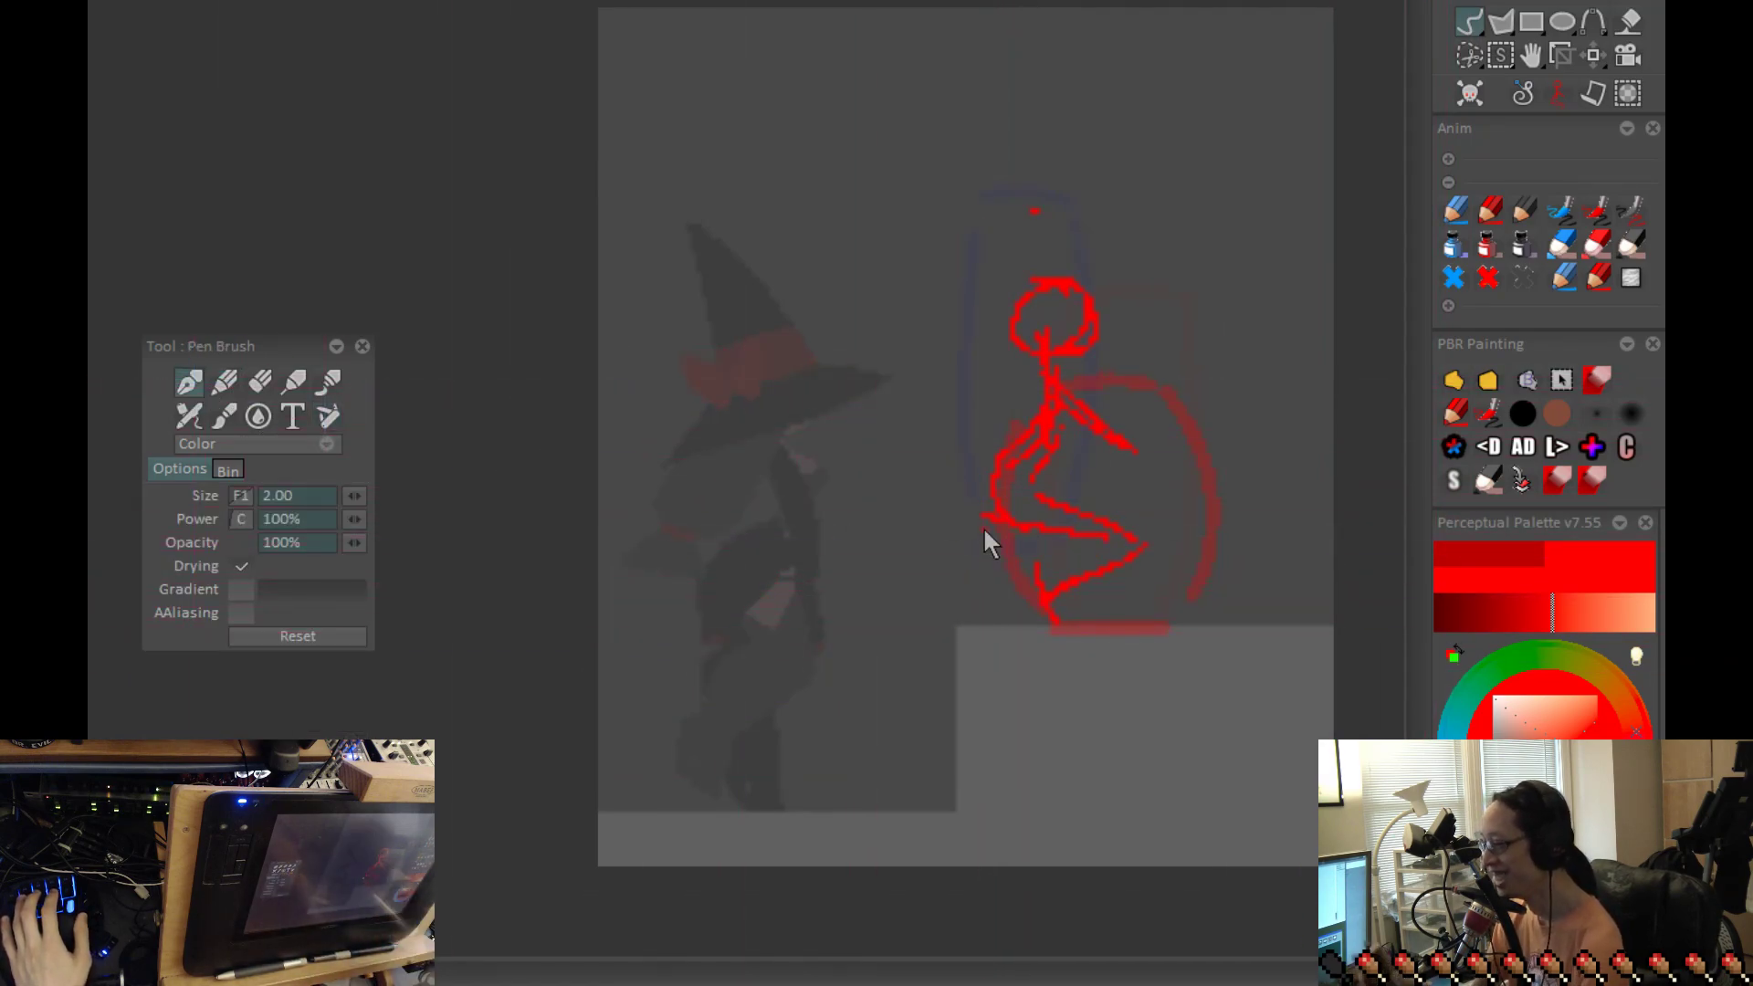
pyautogui.press('b')
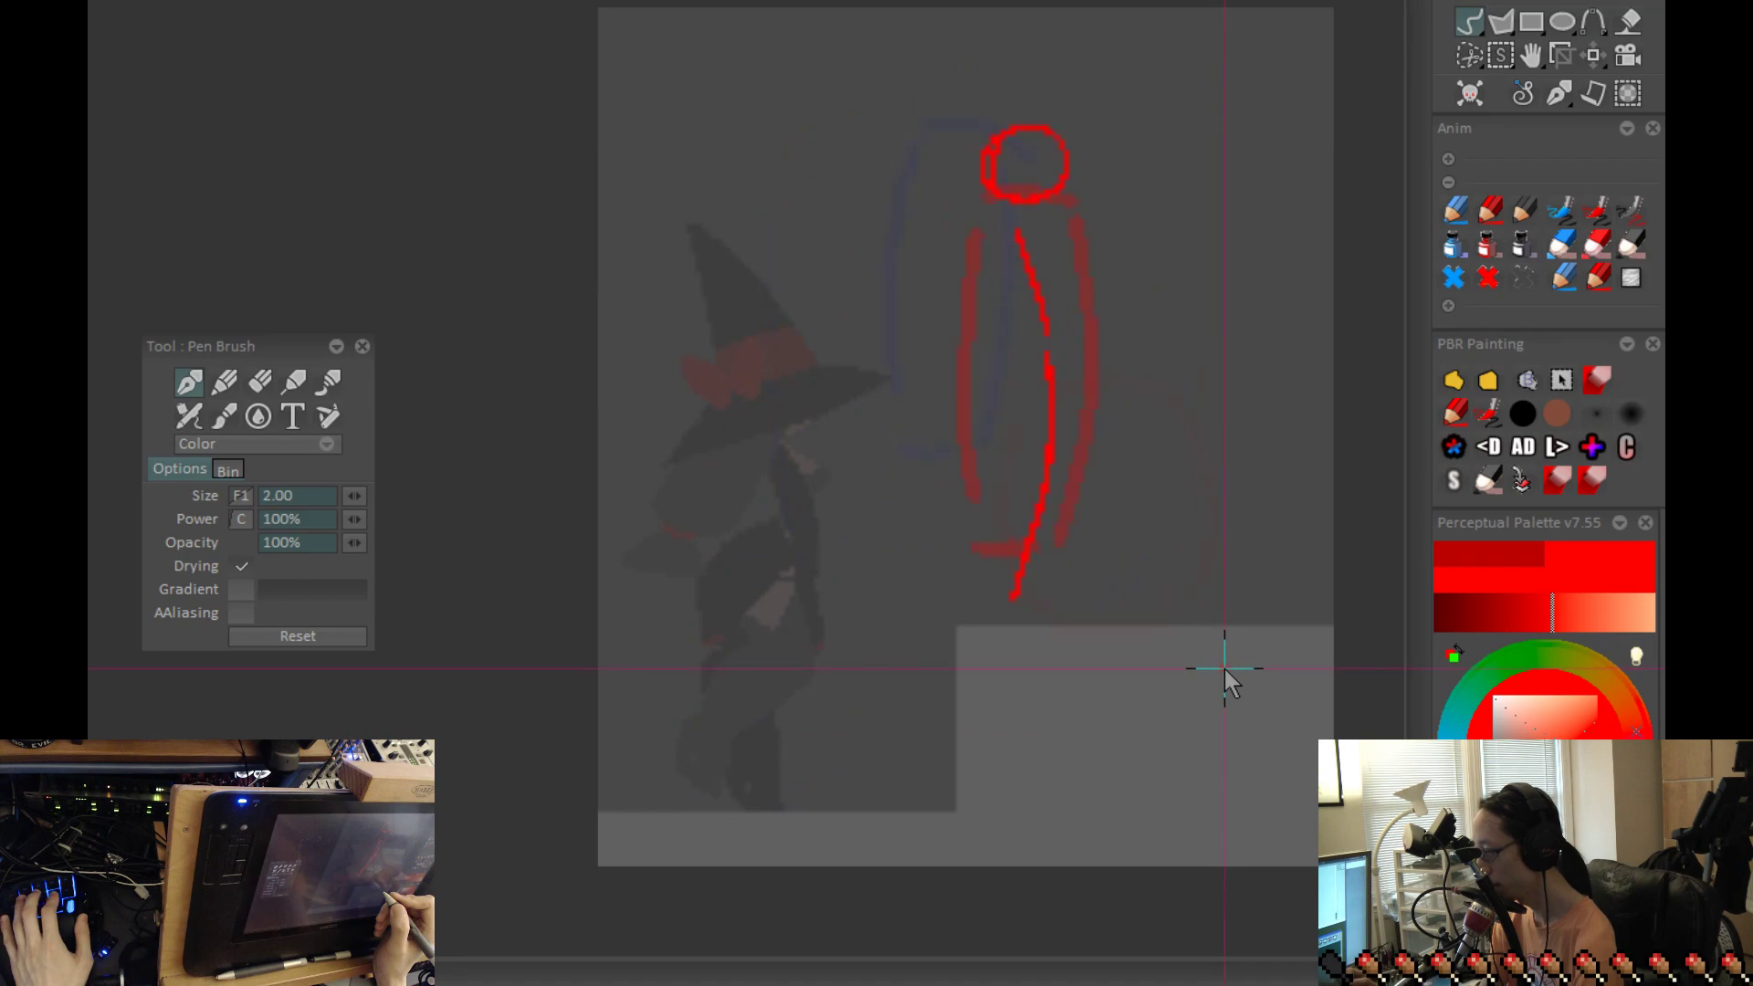
pyautogui.moveTo(1059, 223); pyautogui.dragTo(1023, 217)
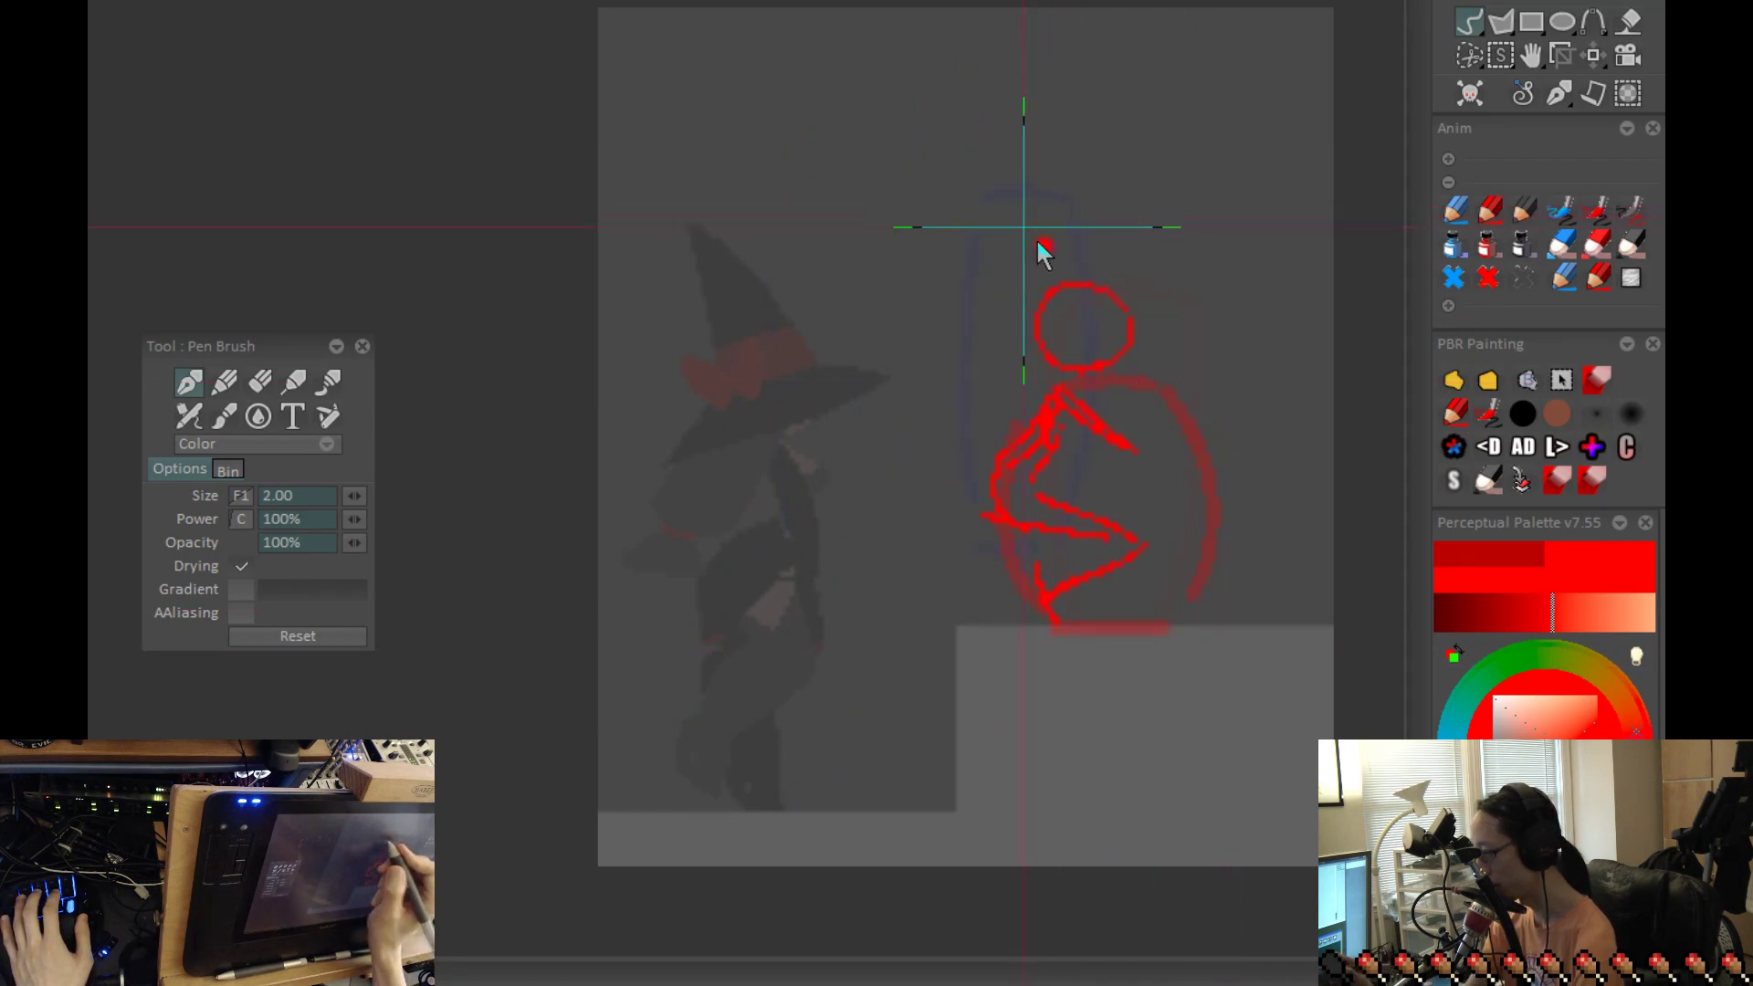
# Step: Flip through the whole jump from the standing pose to the landing to examine the motion
pyautogui.press('Left')
pyautogui.press('Right')
pyautogui.press('Right')
pyautogui.press('Right')
pyautogui.press('Left')
pyautogui.press('Right')
pyautogui.press('Left')
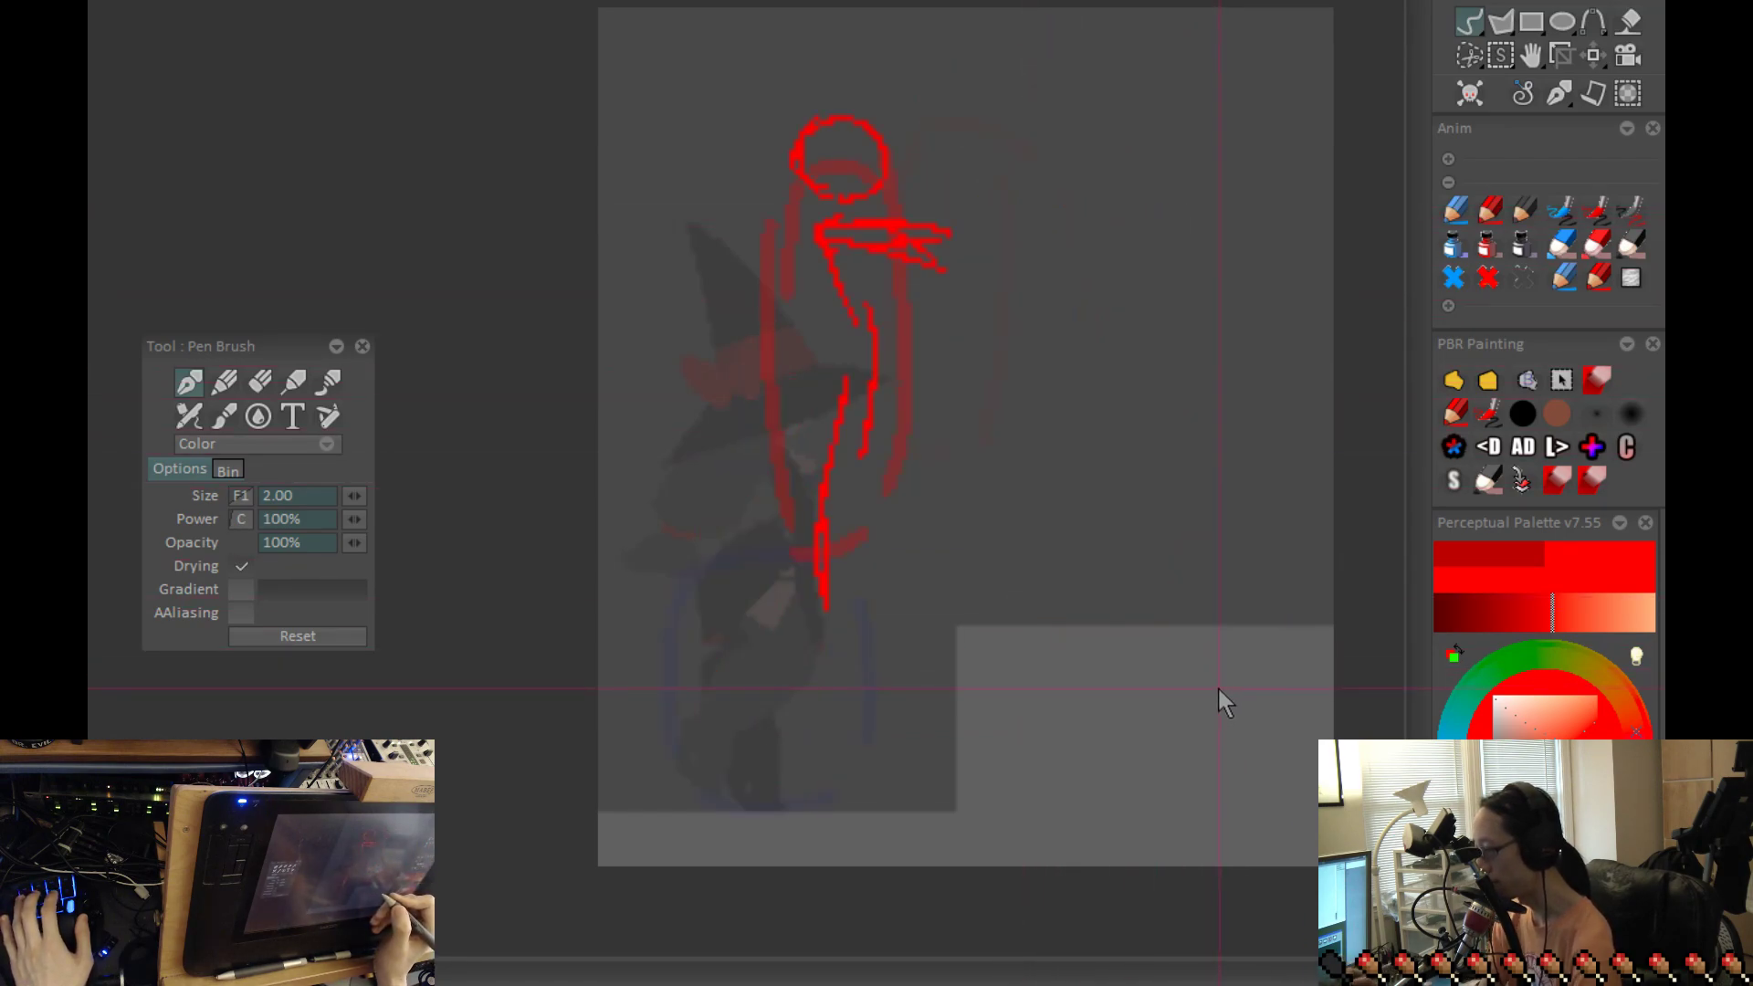
pyautogui.press('Right')
pyautogui.press('Right')
pyautogui.press('Left')
pyautogui.press('Right')
pyautogui.press('Left')
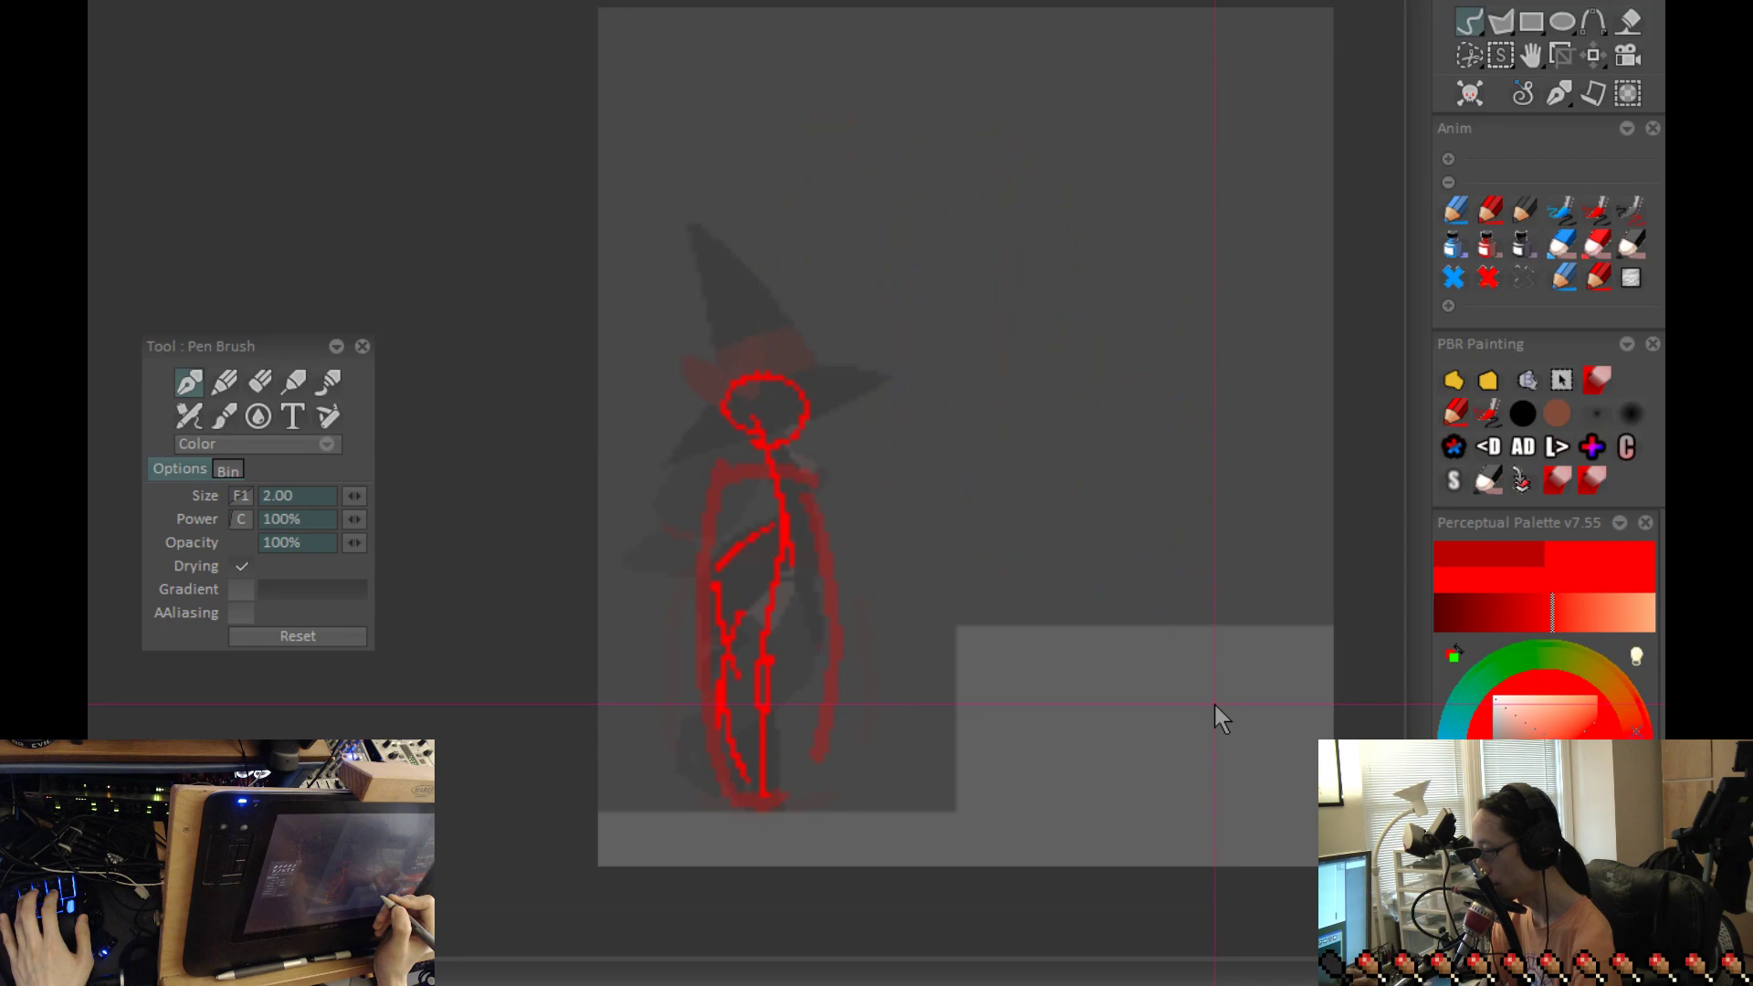
# Step: Copy the standing stick figure as a custom brush and stamp it on top of the ledge
pyautogui.click(1527, 380)
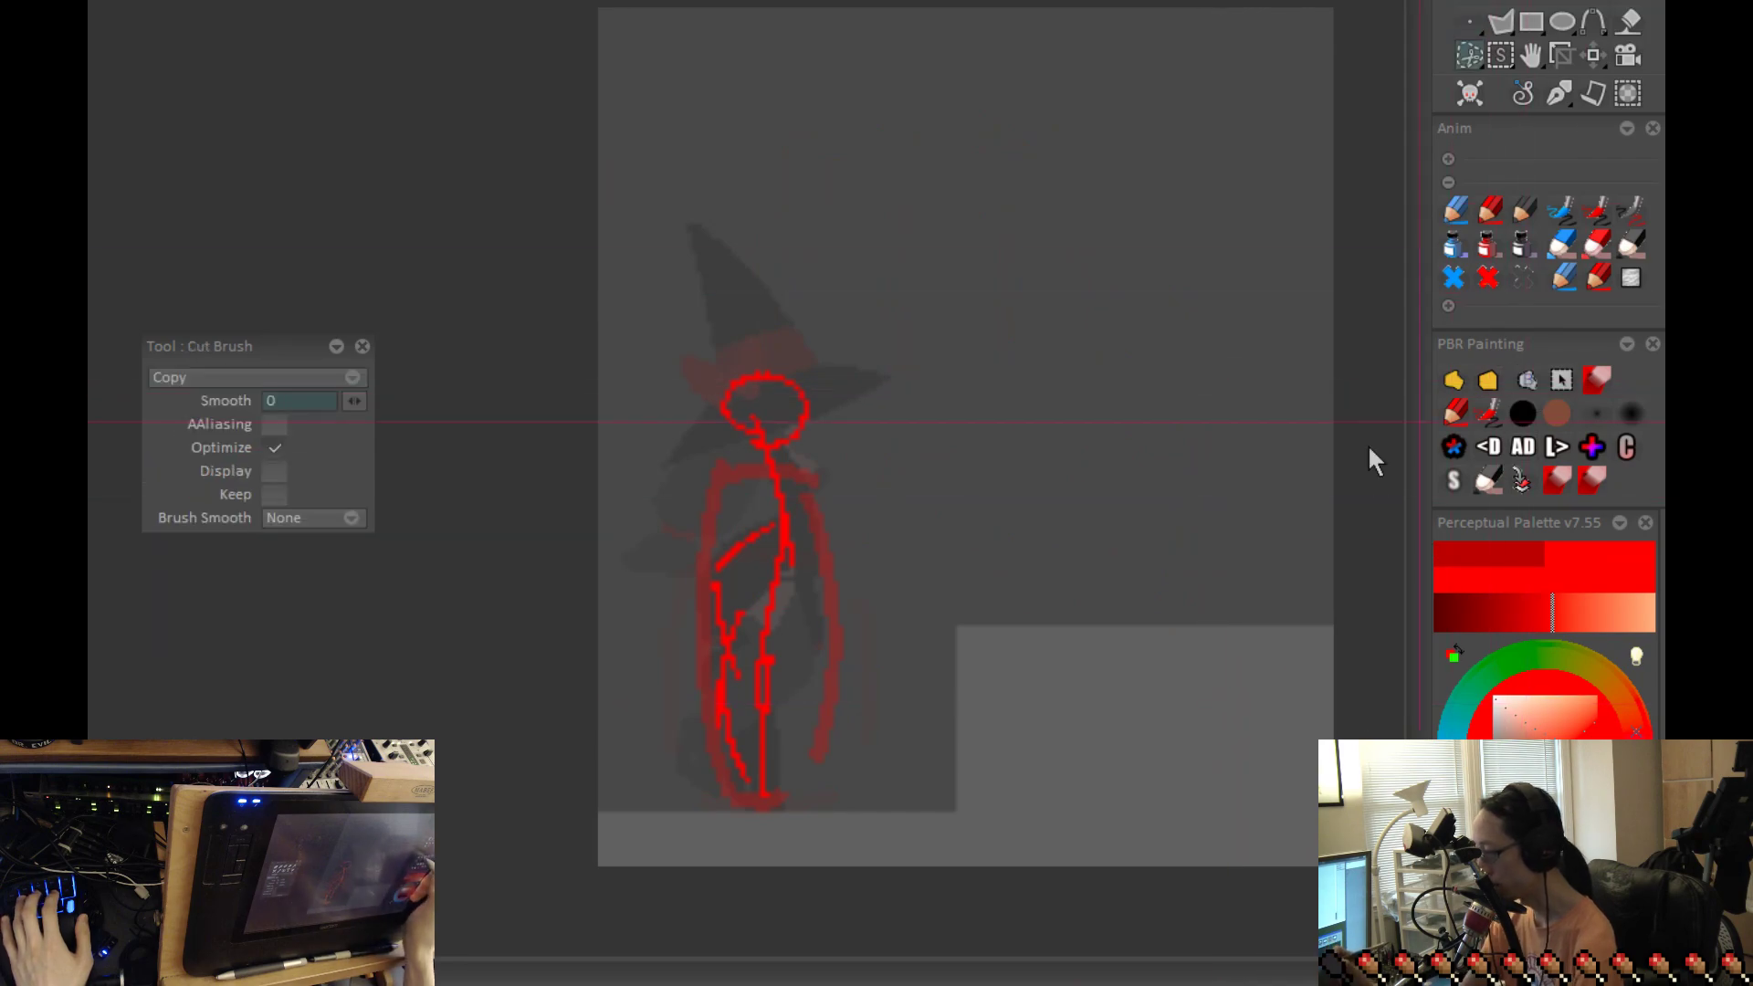
pyautogui.moveTo(700, 823)
pyautogui.mouseDown()
pyautogui.moveTo(601, 473)
pyautogui.moveTo(593, 530)
pyautogui.mouseUp()
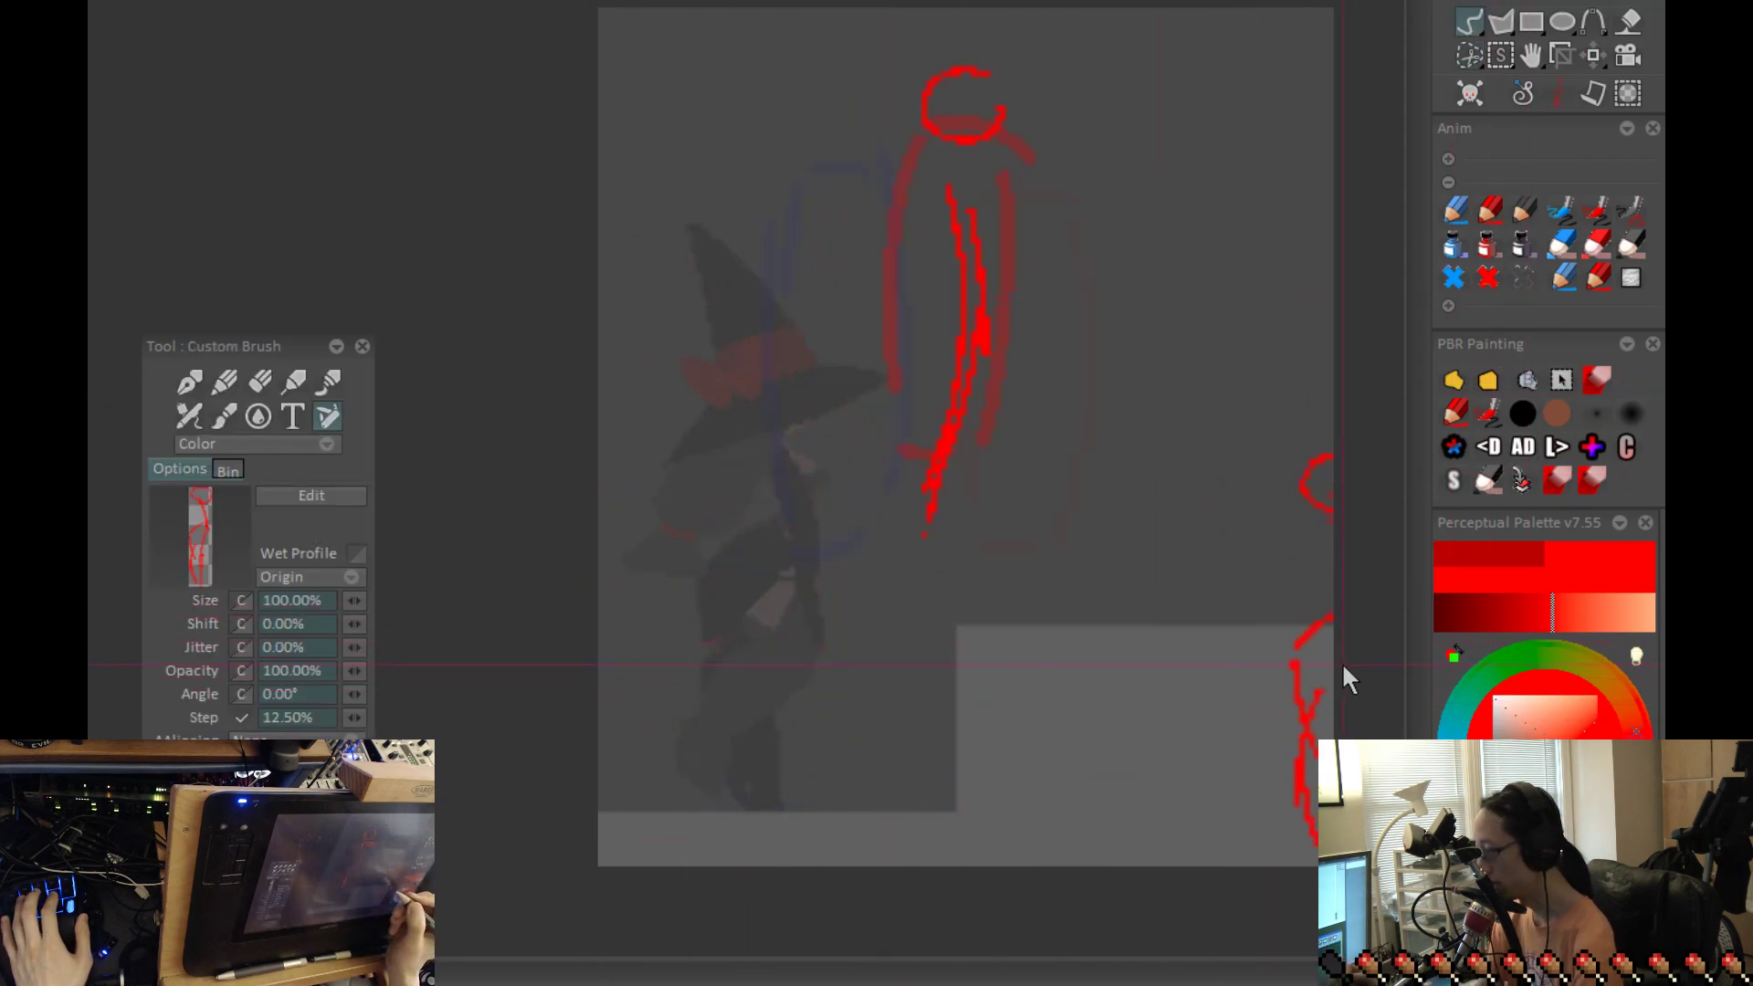
pyautogui.click(1072, 415)
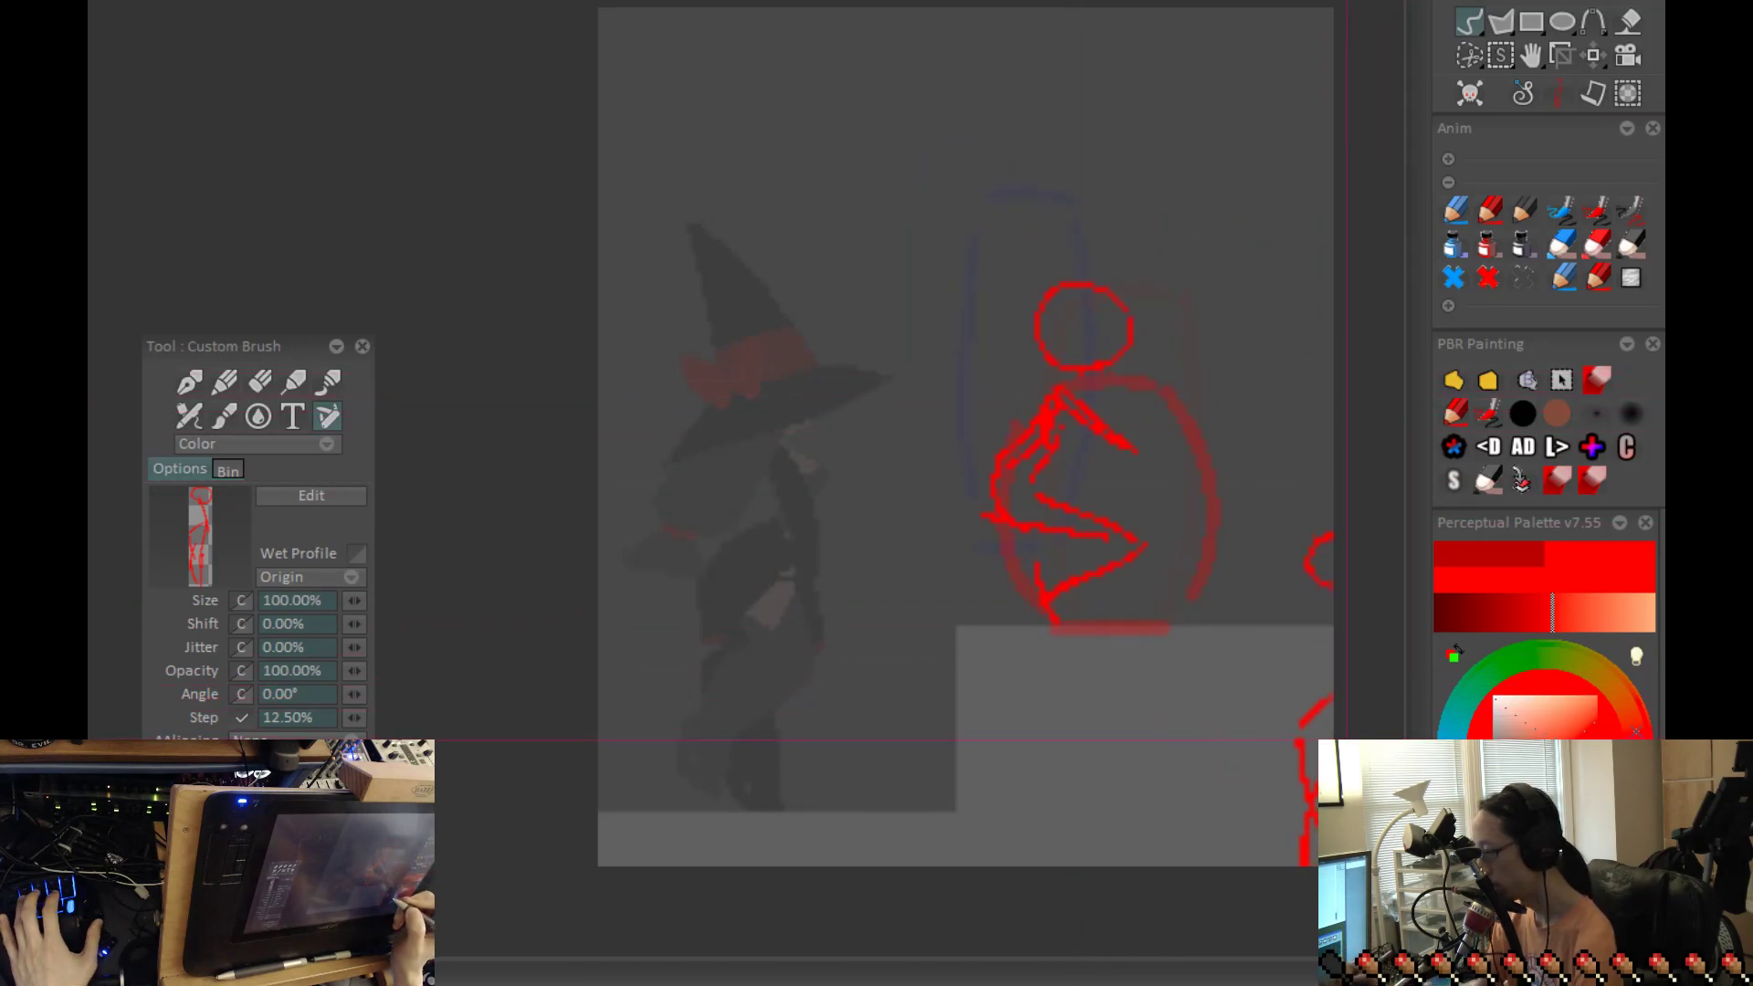
# Step: Step back and forth through the pose frames repeatedly to check the timing of the complete jump
pyautogui.press('Left')
pyautogui.press('Left')
pyautogui.press('Left')
pyautogui.press('Right')
pyautogui.press('Right')
pyautogui.press('Left')
pyautogui.press('Left')
pyautogui.press('Left')
pyautogui.press('Left')
pyautogui.press('Right')
pyautogui.press('Right')
pyautogui.press('Right')
pyautogui.press('Left')
pyautogui.press('Left')
pyautogui.press('Left')
pyautogui.press('Left')
pyautogui.press('Right')
pyautogui.press('Right')
pyautogui.press('Right')
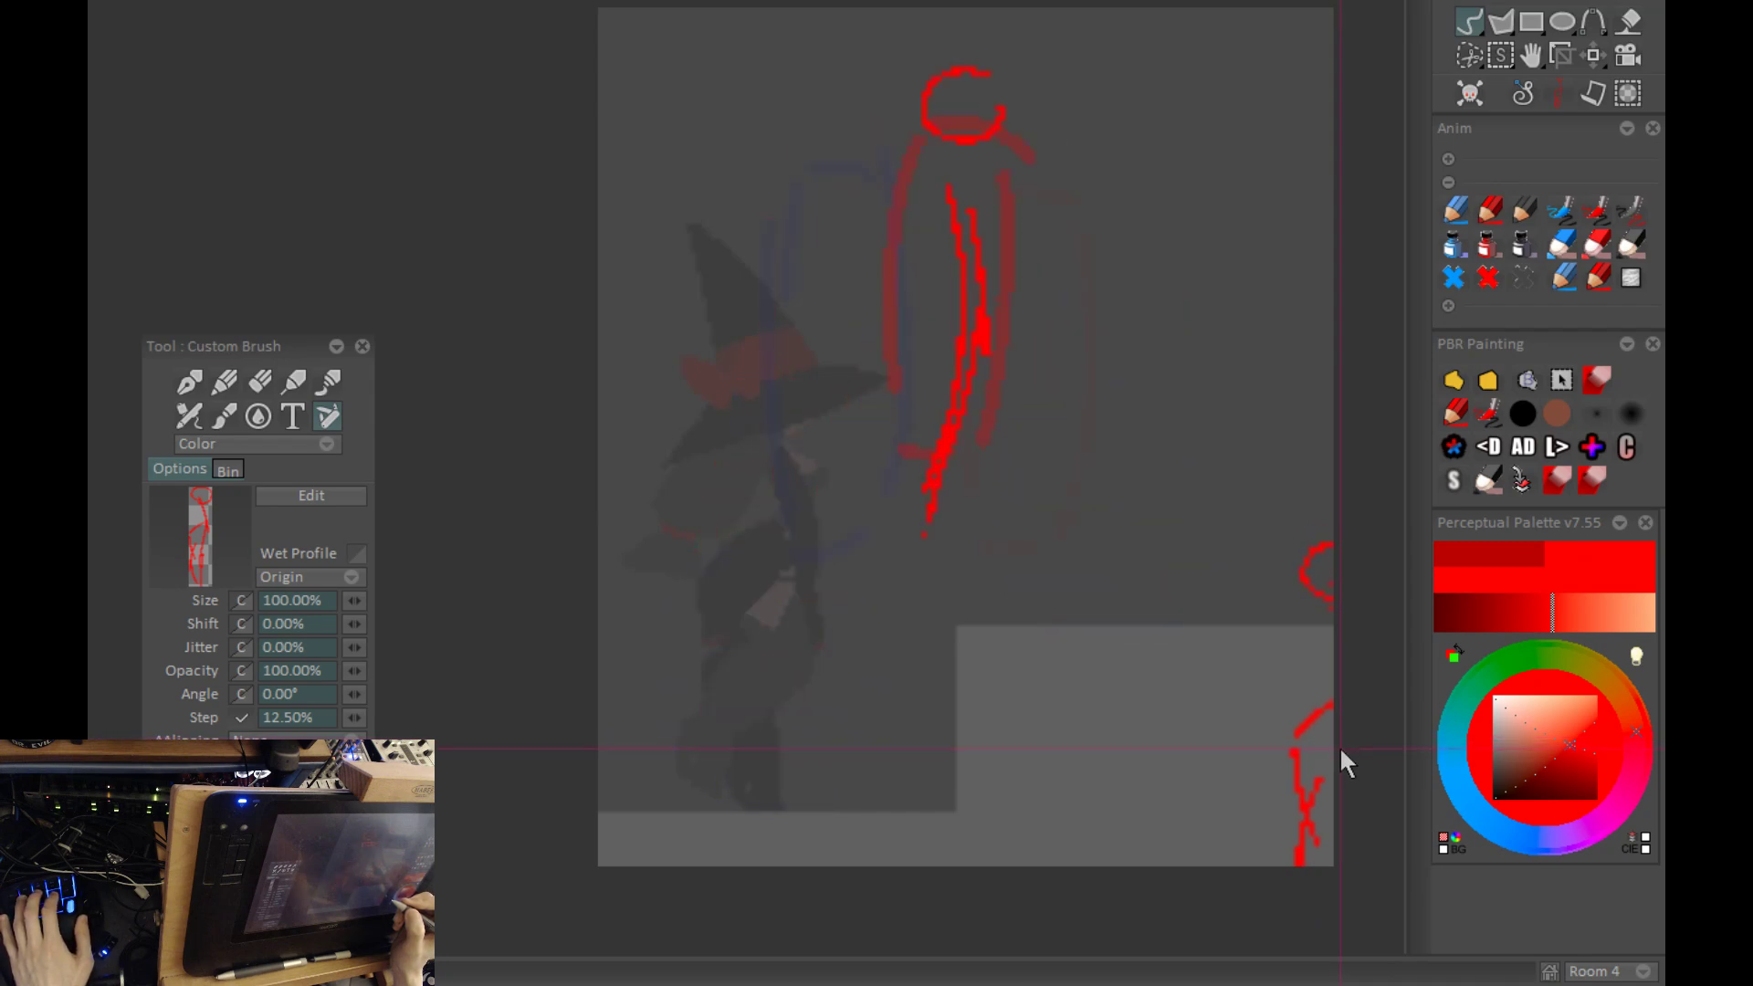
pyautogui.press('Left')
pyautogui.press('Left')
pyautogui.press('Left')
pyautogui.press('Right')
pyautogui.press('Right')
pyautogui.press('Right')
pyautogui.press('Right')
pyautogui.press('Left')
pyautogui.press('Left')
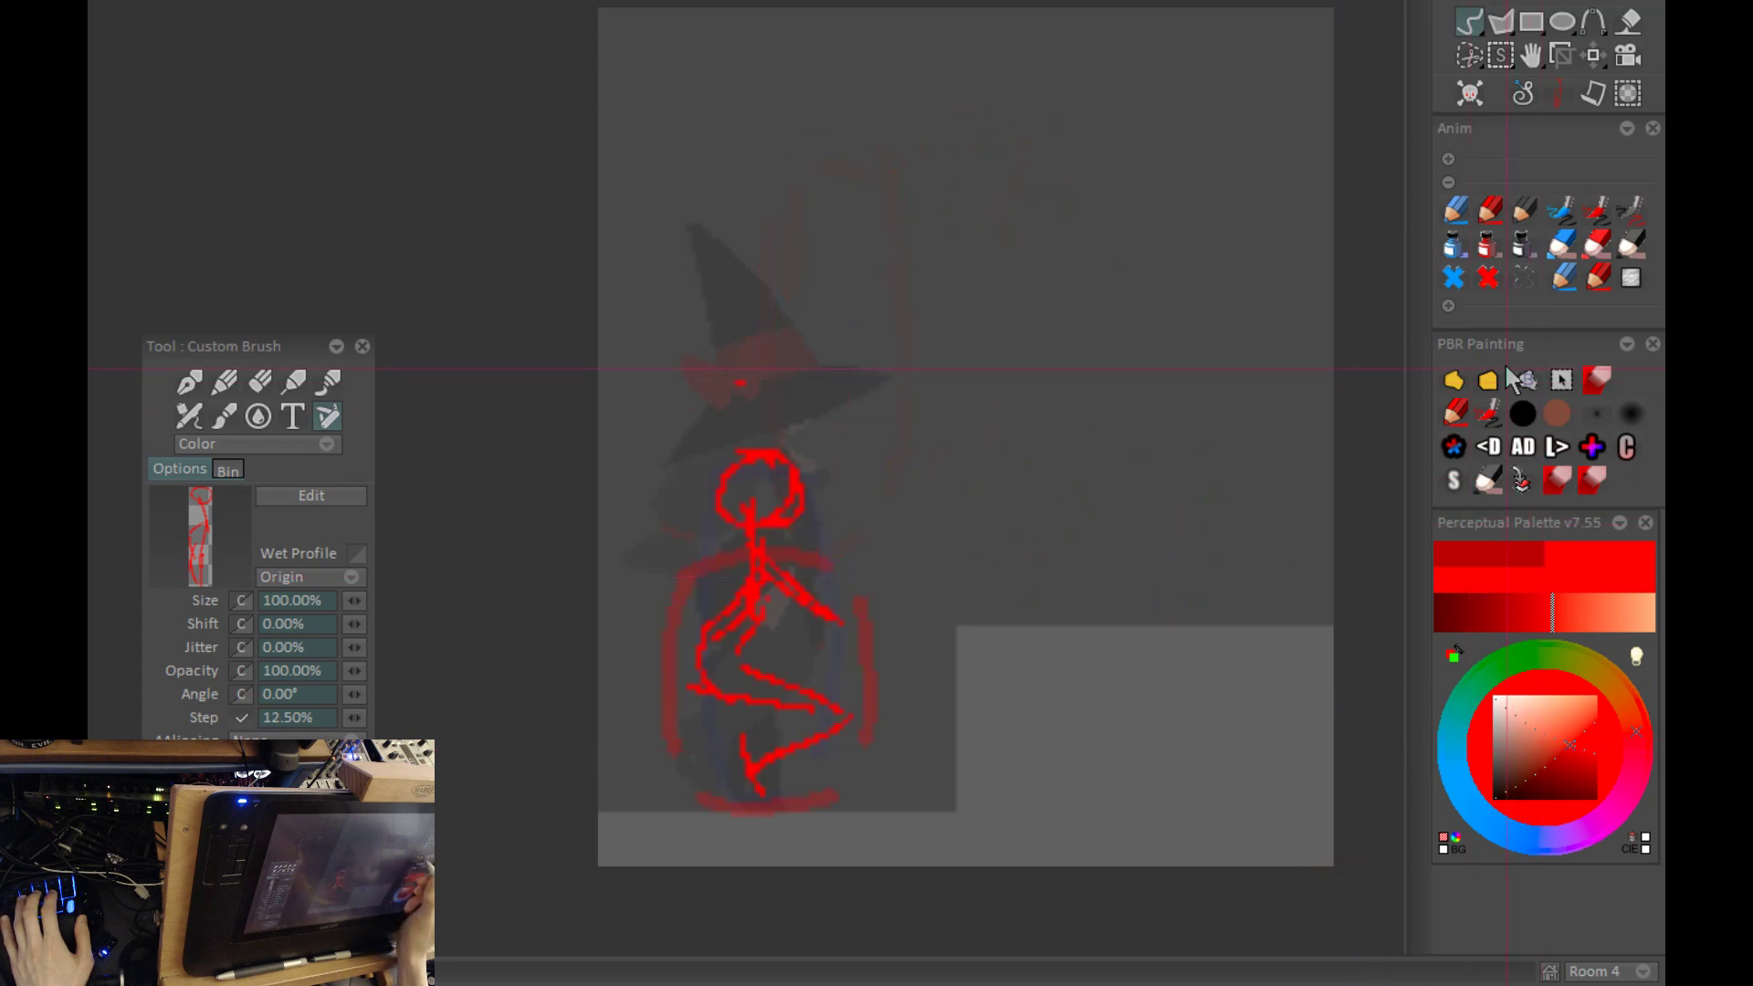
# Step: Rework the crouching figure's forward arm from the shoulder with bolder Pen Brush strokes
pyautogui.click(189, 383)
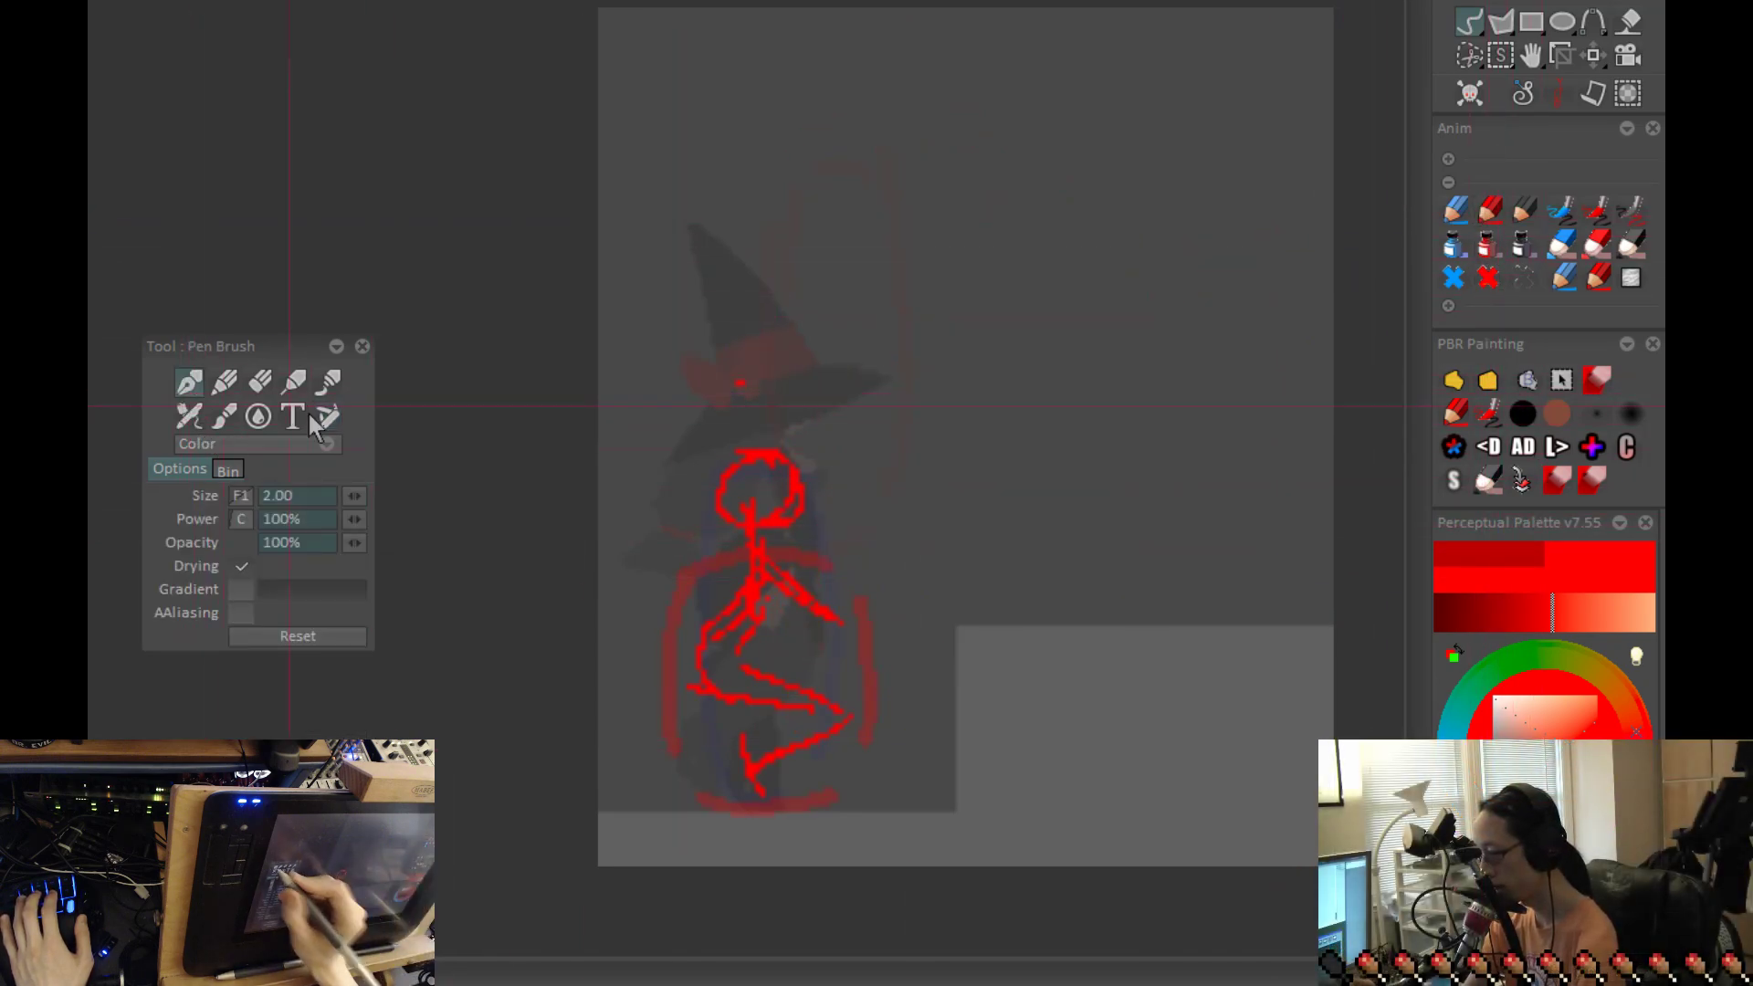
pyautogui.press('Right')
pyautogui.press('Right')
pyautogui.press('Right')
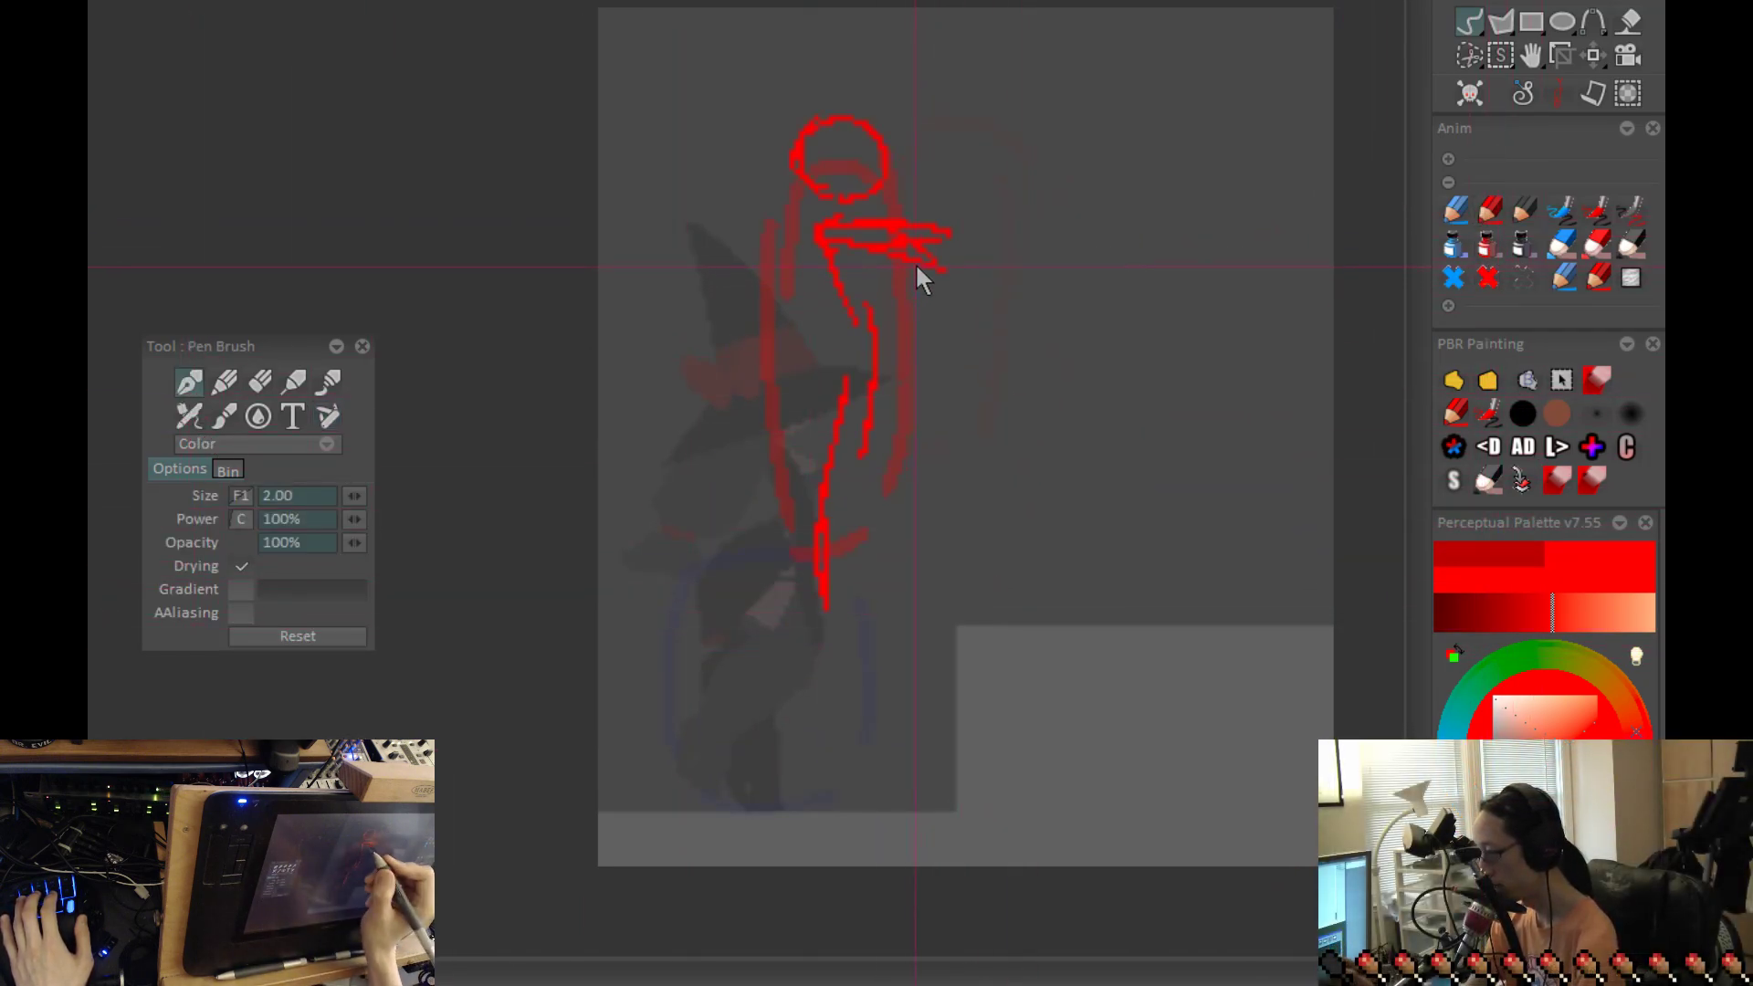
pyautogui.press('Right')
pyautogui.press('Right')
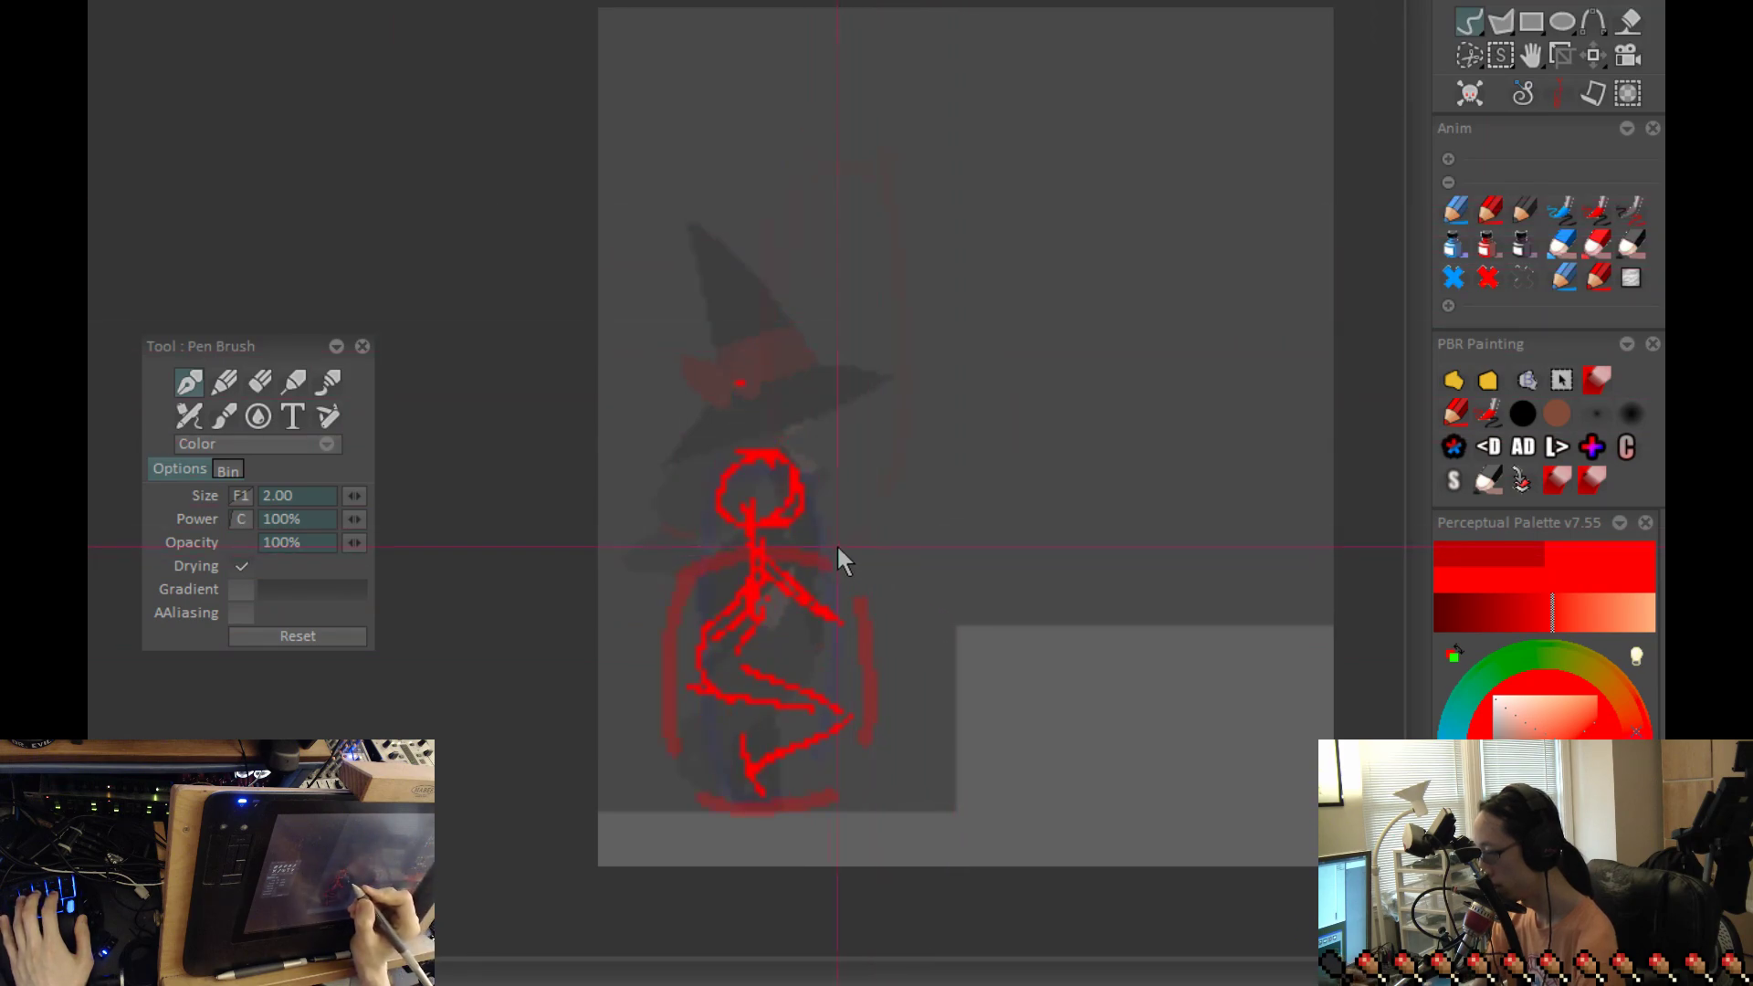
pyautogui.moveTo(792, 559)
pyautogui.mouseDown()
pyautogui.moveTo(779, 597)
pyautogui.moveTo(807, 578)
pyautogui.moveTo(758, 575)
pyautogui.moveTo(813, 642)
pyautogui.moveTo(777, 611)
pyautogui.moveTo(777, 577)
pyautogui.moveTo(804, 637)
pyautogui.mouseUp()
pyautogui.hotkey('ctrl', 'z')
pyautogui.moveTo(767, 577); pyautogui.dragTo(820, 622)
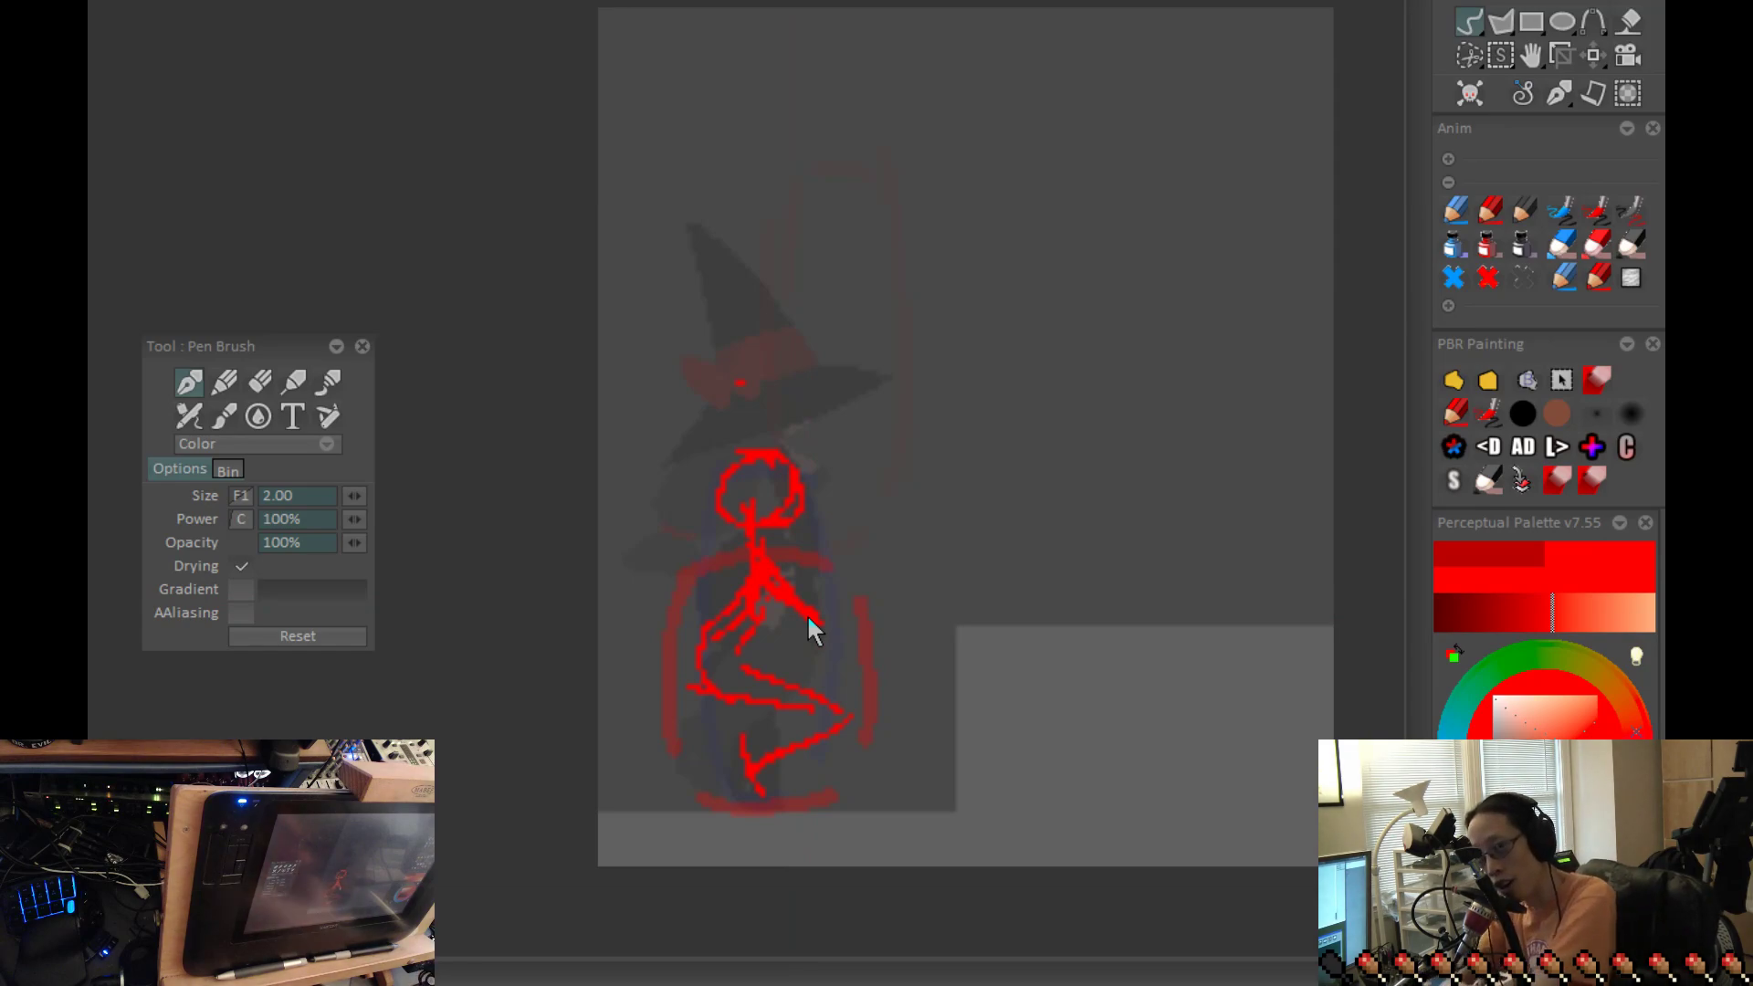
# Step: Flip between the crouch, takeoff and peak frames to examine how the arms swing
pyautogui.press('Right')
pyautogui.press('Left')
pyautogui.press('Right')
pyautogui.press('Left')
pyautogui.press('Right')
pyautogui.press('Right')
pyautogui.press('Left')
pyautogui.press('Right')
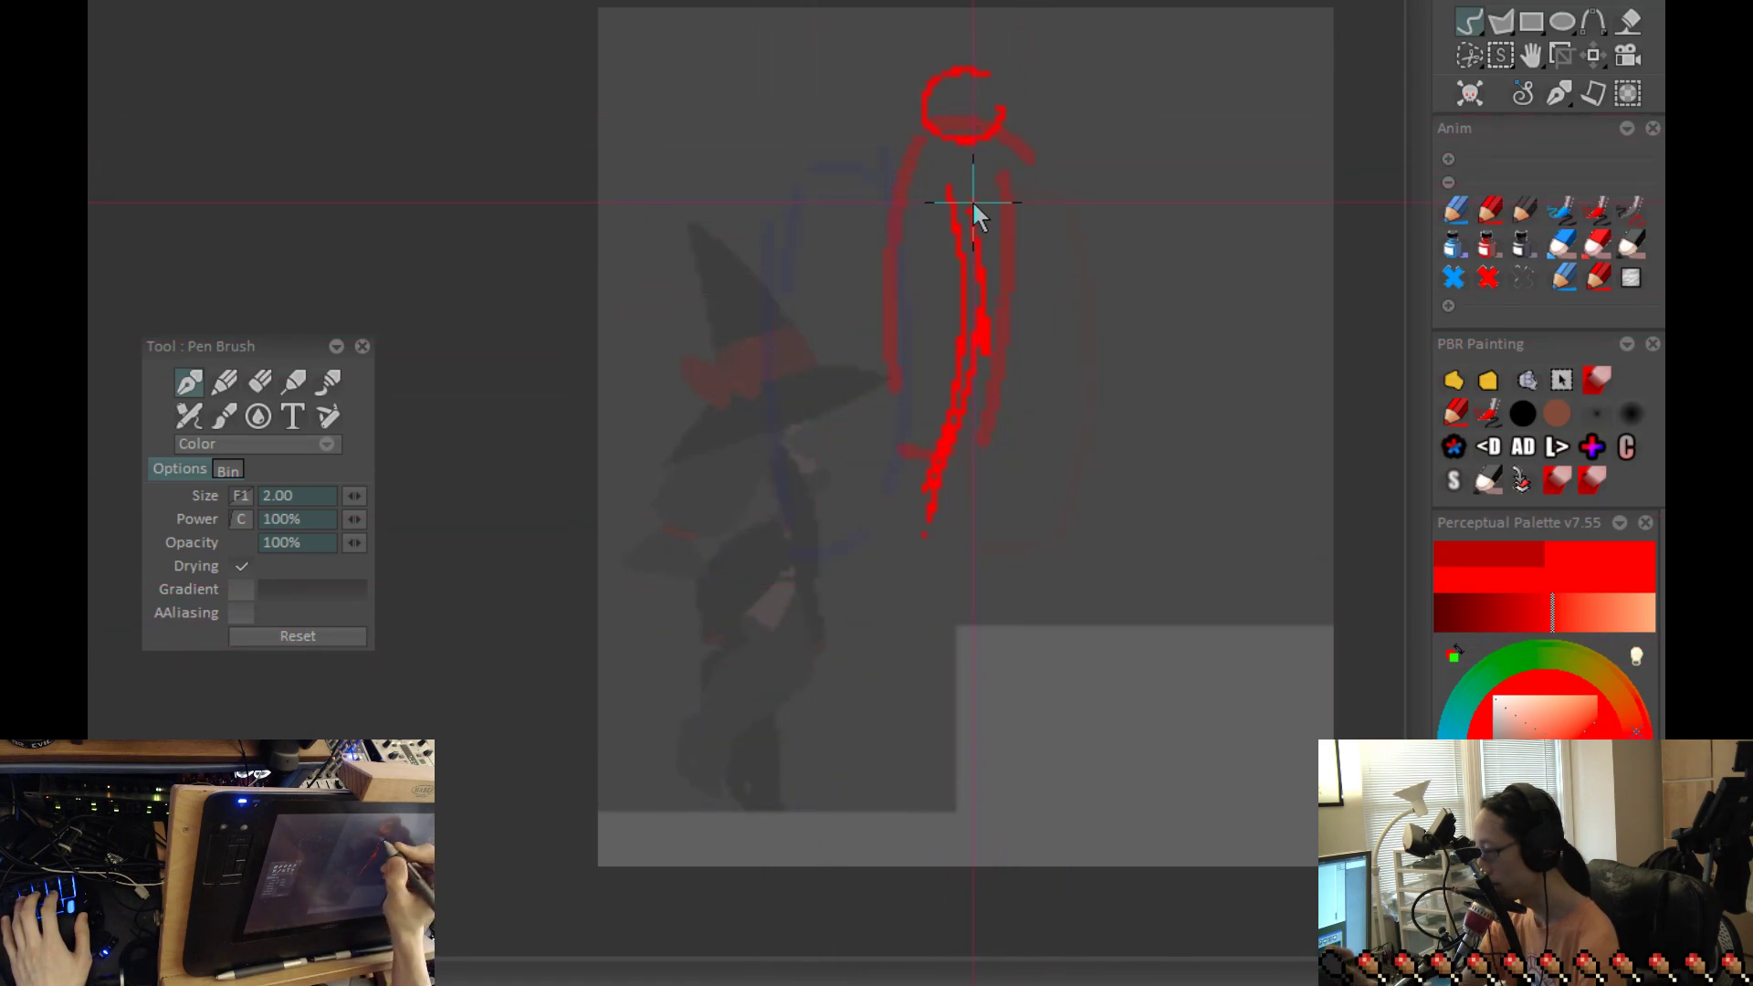
# Step: Sketch the peak figure's arm reaching forward and up from the shoulder, and compare it with the adjacent frames
pyautogui.hotkey('ctrl', 'z')
pyautogui.moveTo(1059, 135)
pyautogui.mouseDown()
pyautogui.moveTo(969, 210)
pyautogui.moveTo(1043, 139)
pyautogui.mouseUp()
pyautogui.hotkey('ctrl', 'z')
pyautogui.hotkey('ctrl', 'z')
pyautogui.moveTo(954, 196); pyautogui.dragTo(1070, 121)
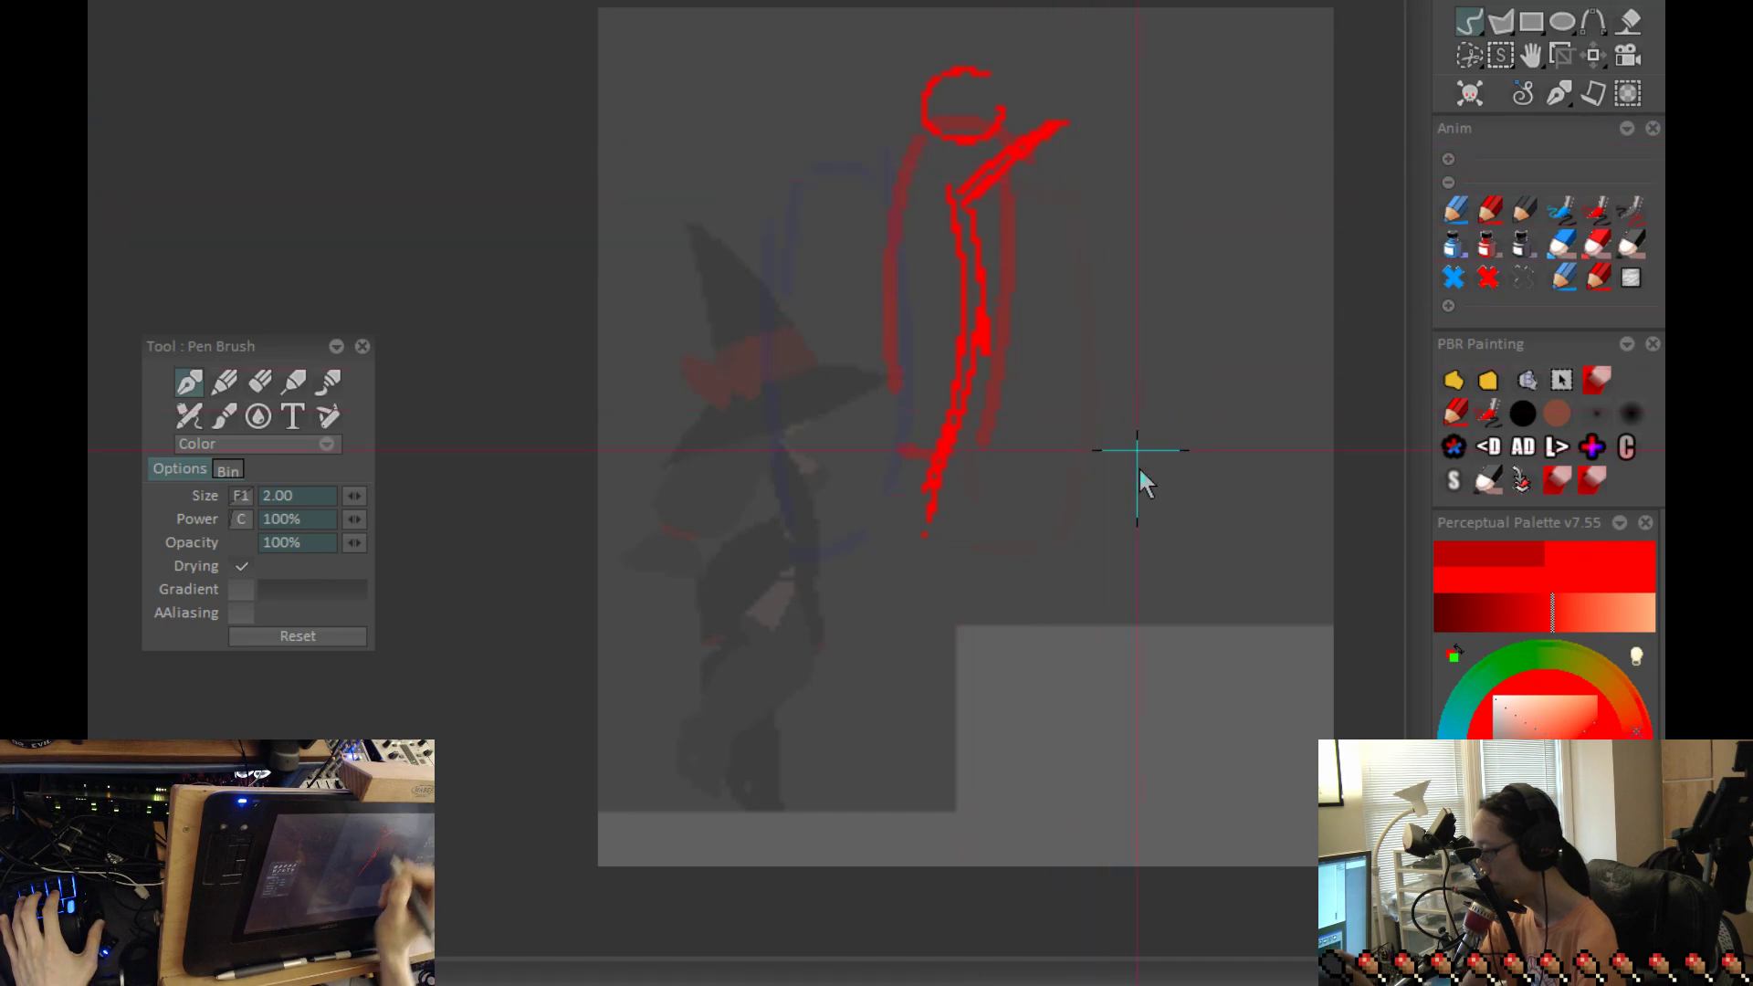
pyautogui.press('Left')
pyautogui.press('Left')
pyautogui.press('Right')
pyautogui.press('Right')
pyautogui.press('Right')
pyautogui.press('Left')
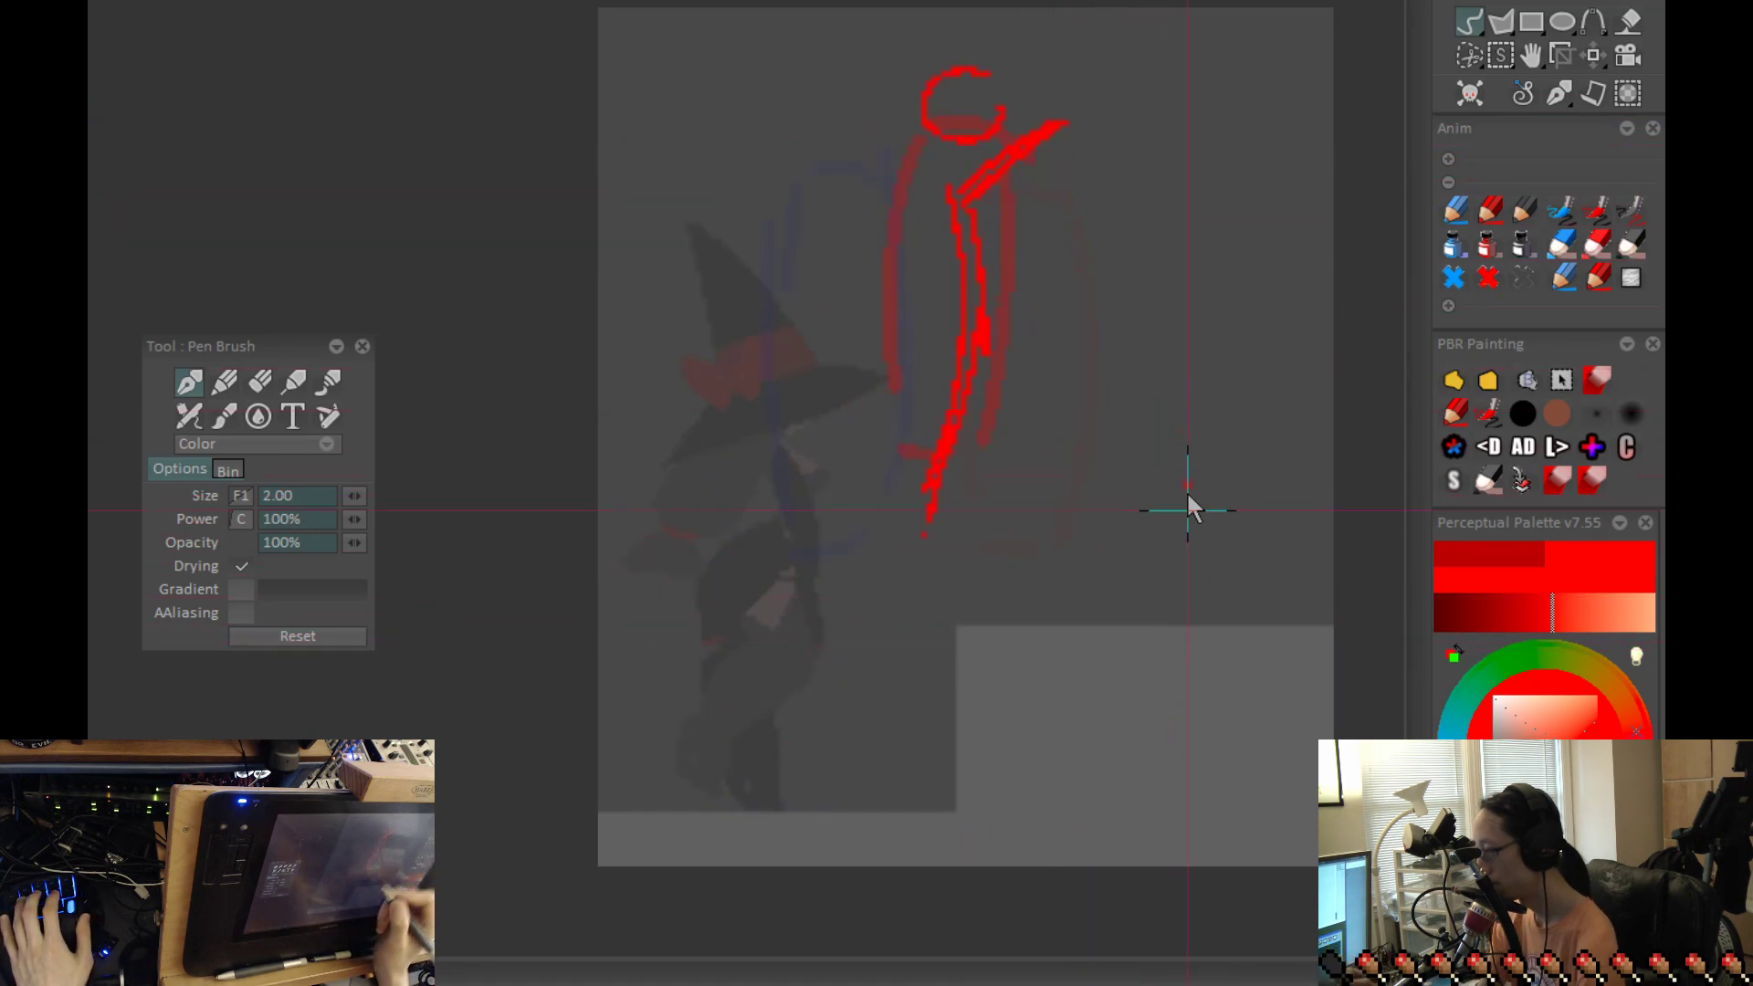
# Step: Sketch the descending figure's arm reaching steeply up from the shoulder past the head, and compare it with the neighbouring frames
pyautogui.press('Right')
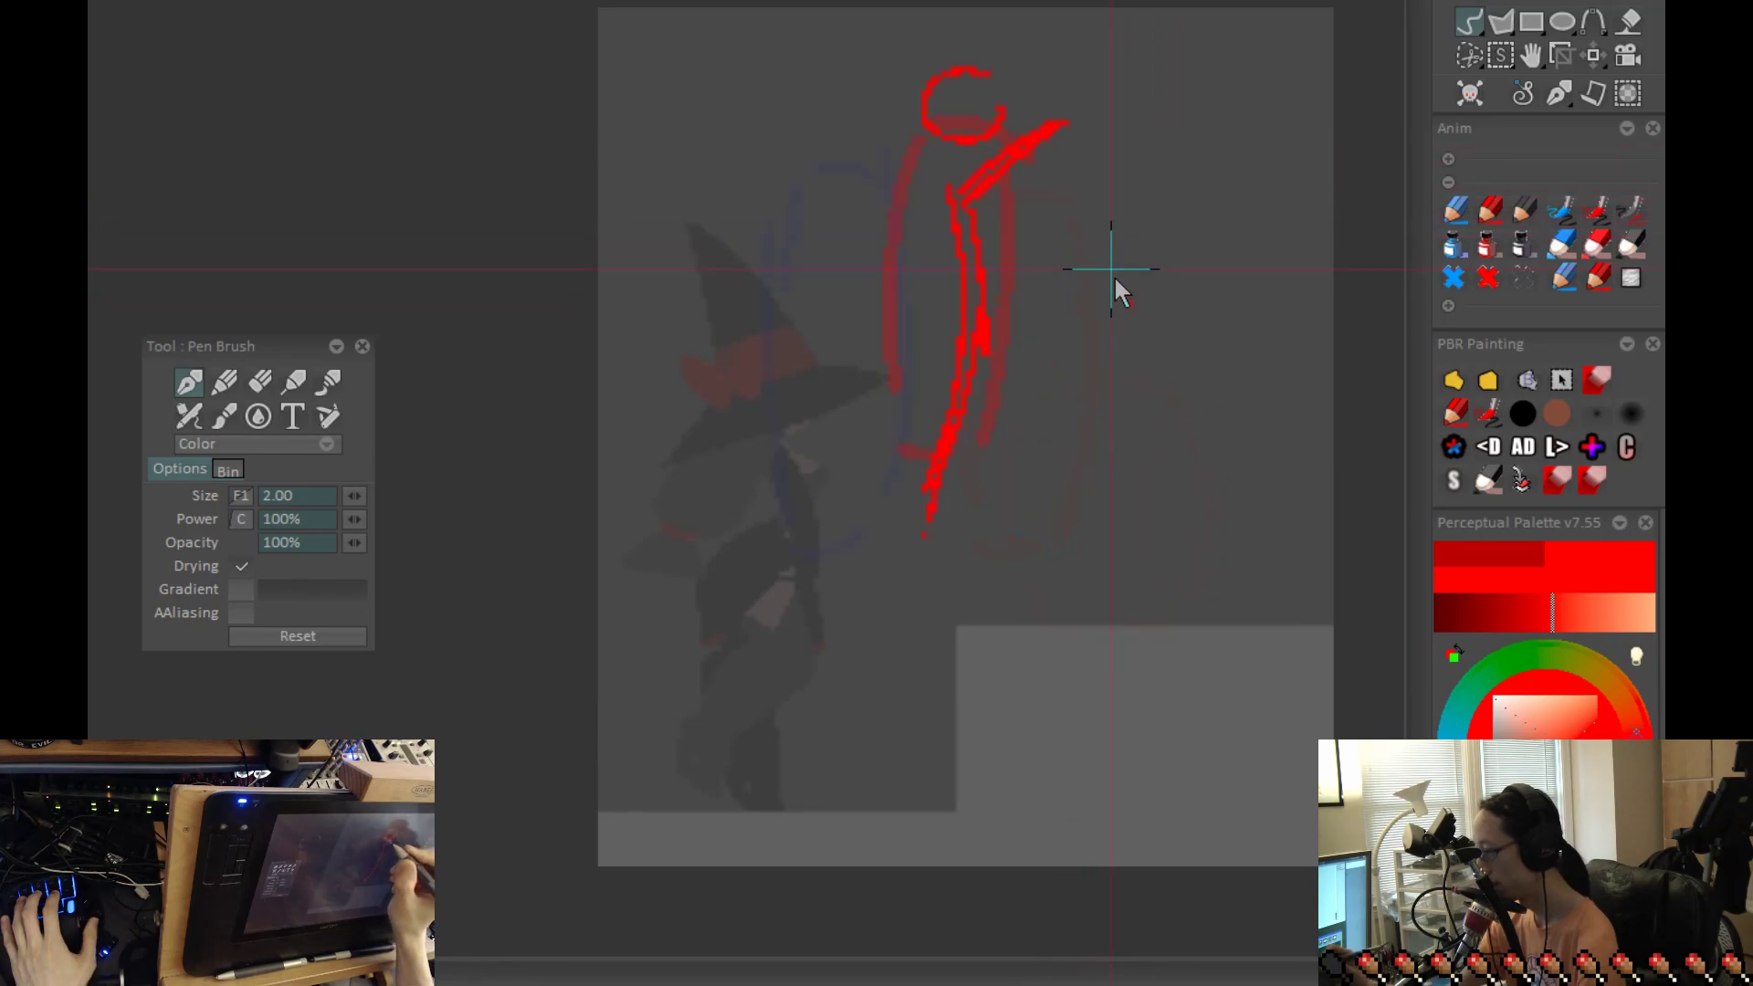
pyautogui.press('Right')
pyautogui.hotkey('ctrl', 'z')
pyautogui.moveTo(1102, 128); pyautogui.dragTo(1018, 251)
pyautogui.press('Right')
pyautogui.press('Left')
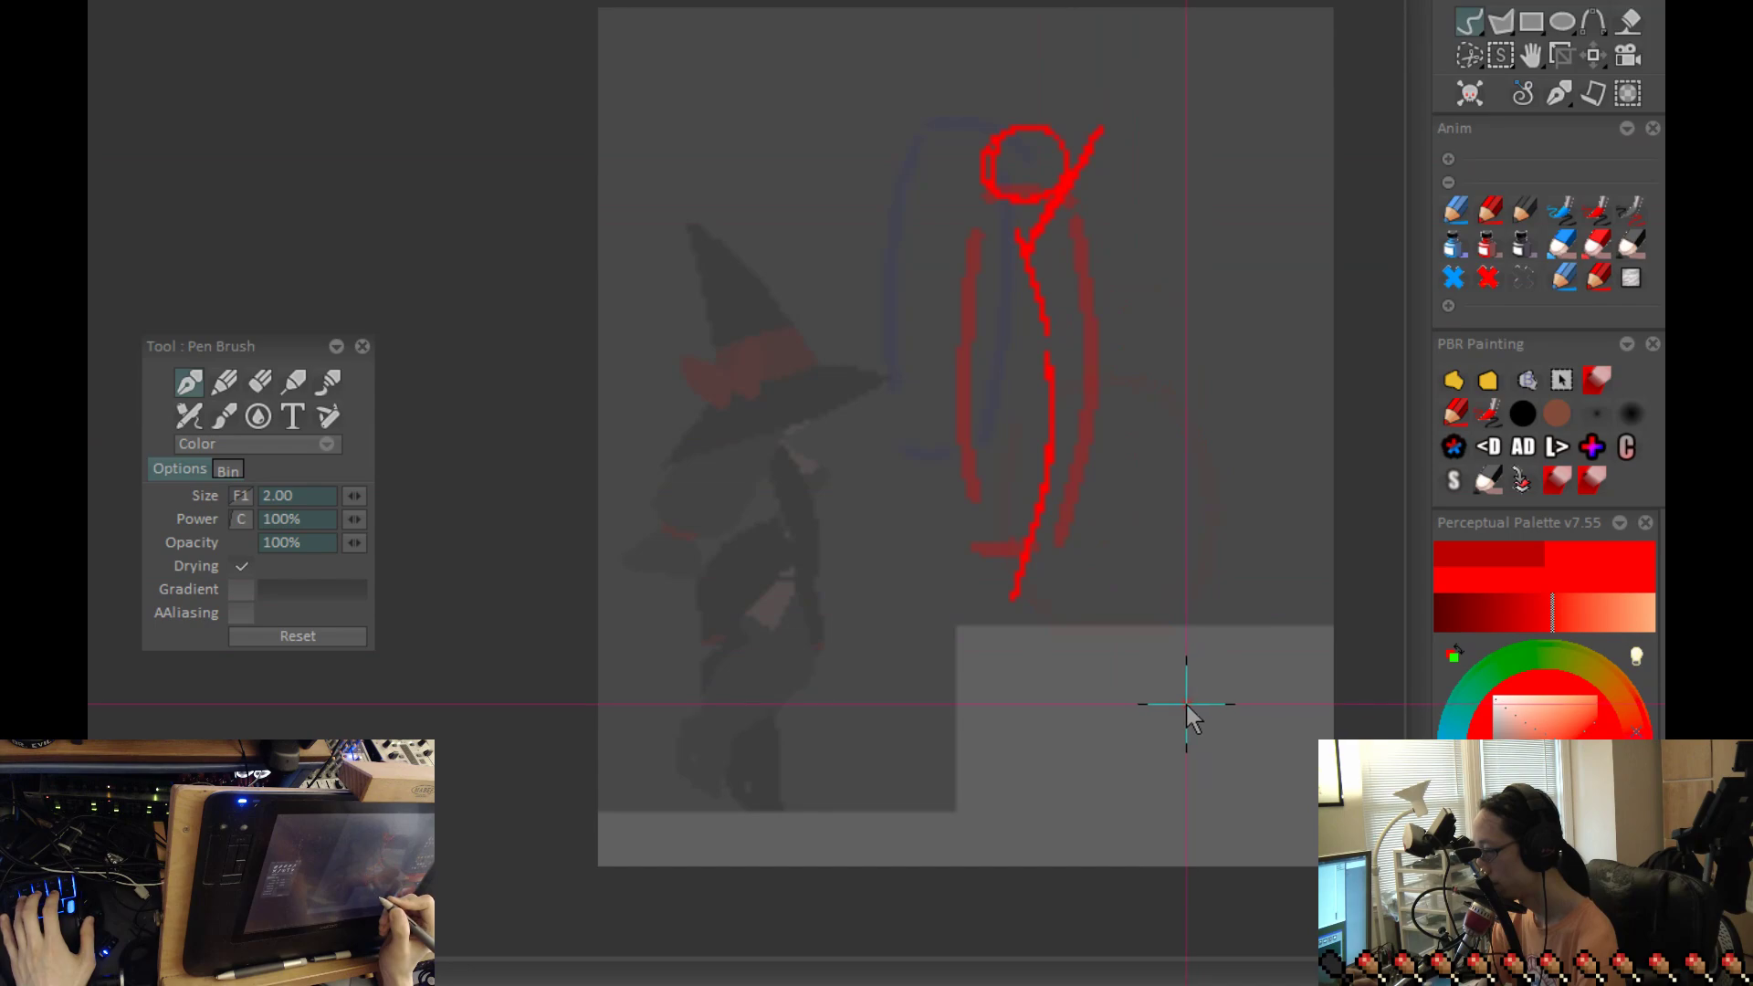
pyautogui.press('Left')
pyautogui.press('Right')
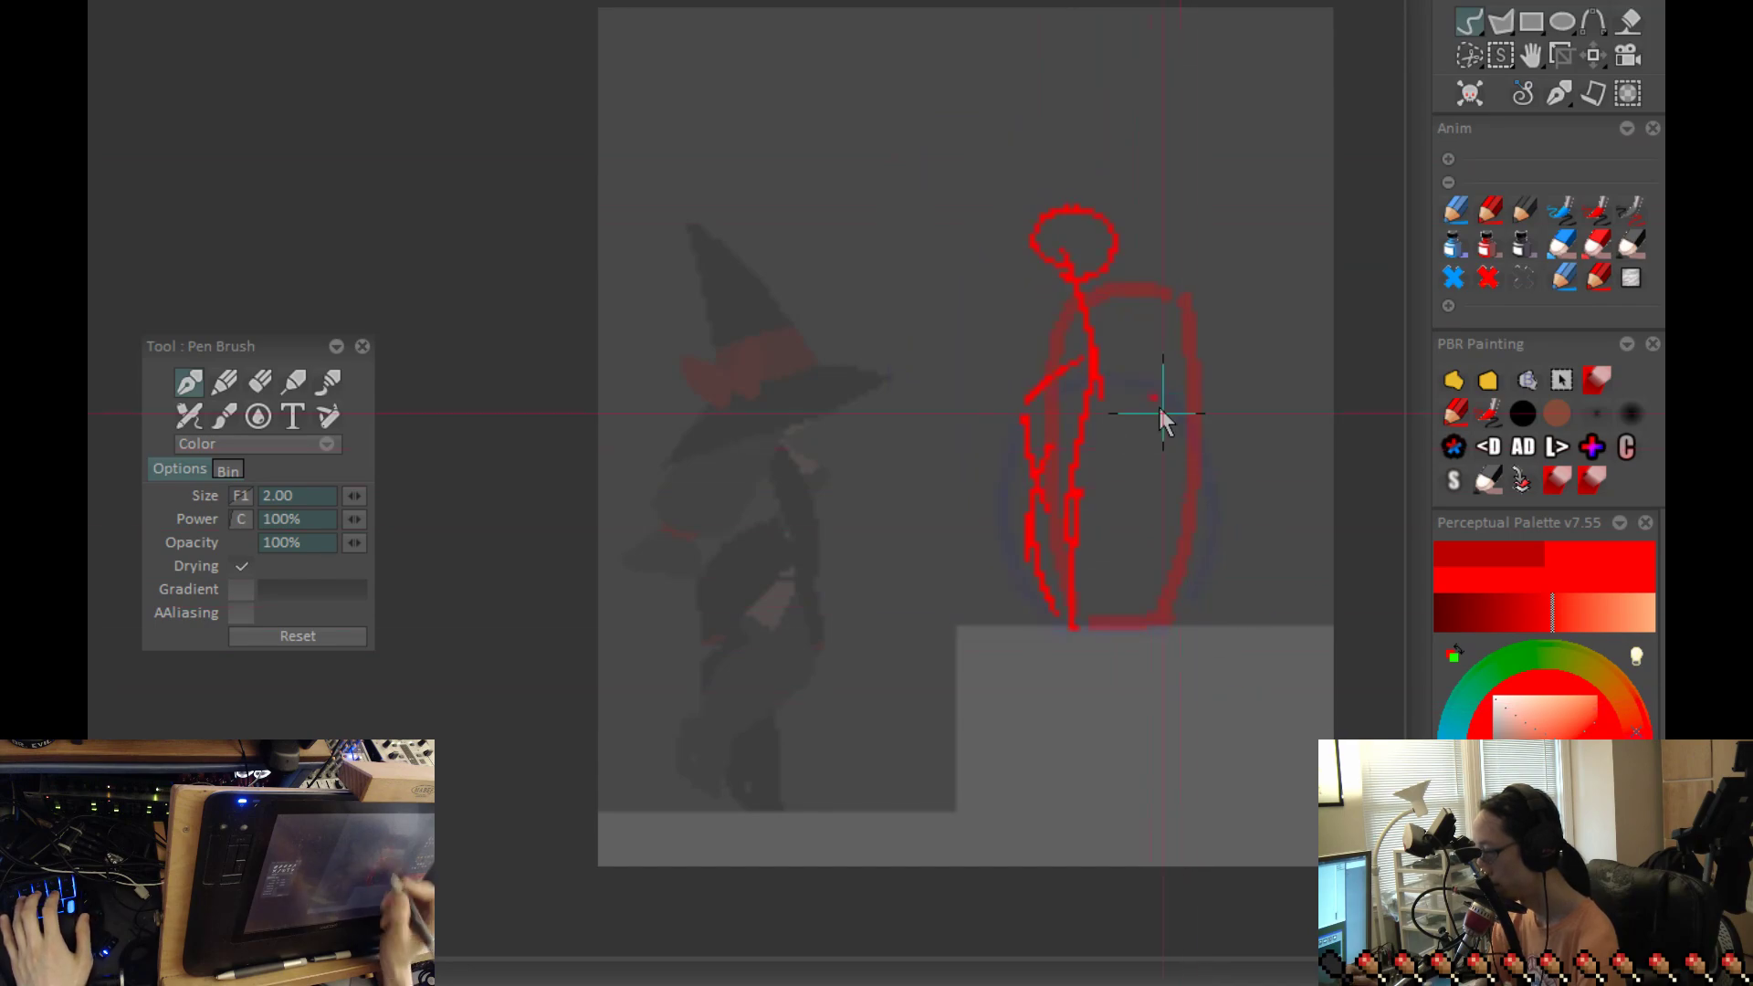
# Step: Sketch the forward arm of the figure standing on the ledge, angled down and ahead from the shoulder
pyautogui.moveTo(1079, 296)
pyautogui.mouseDown()
pyautogui.moveTo(1114, 358)
pyautogui.moveTo(1155, 377)
pyautogui.mouseUp()
pyautogui.hotkey('ctrl', 'z')
pyautogui.moveTo(1077, 298); pyautogui.dragTo(1147, 372)
pyautogui.hotkey('ctrl', 'z')
pyautogui.moveTo(1068, 299)
pyautogui.mouseDown()
pyautogui.moveTo(1144, 398)
pyautogui.moveTo(1177, 395)
pyautogui.mouseUp()
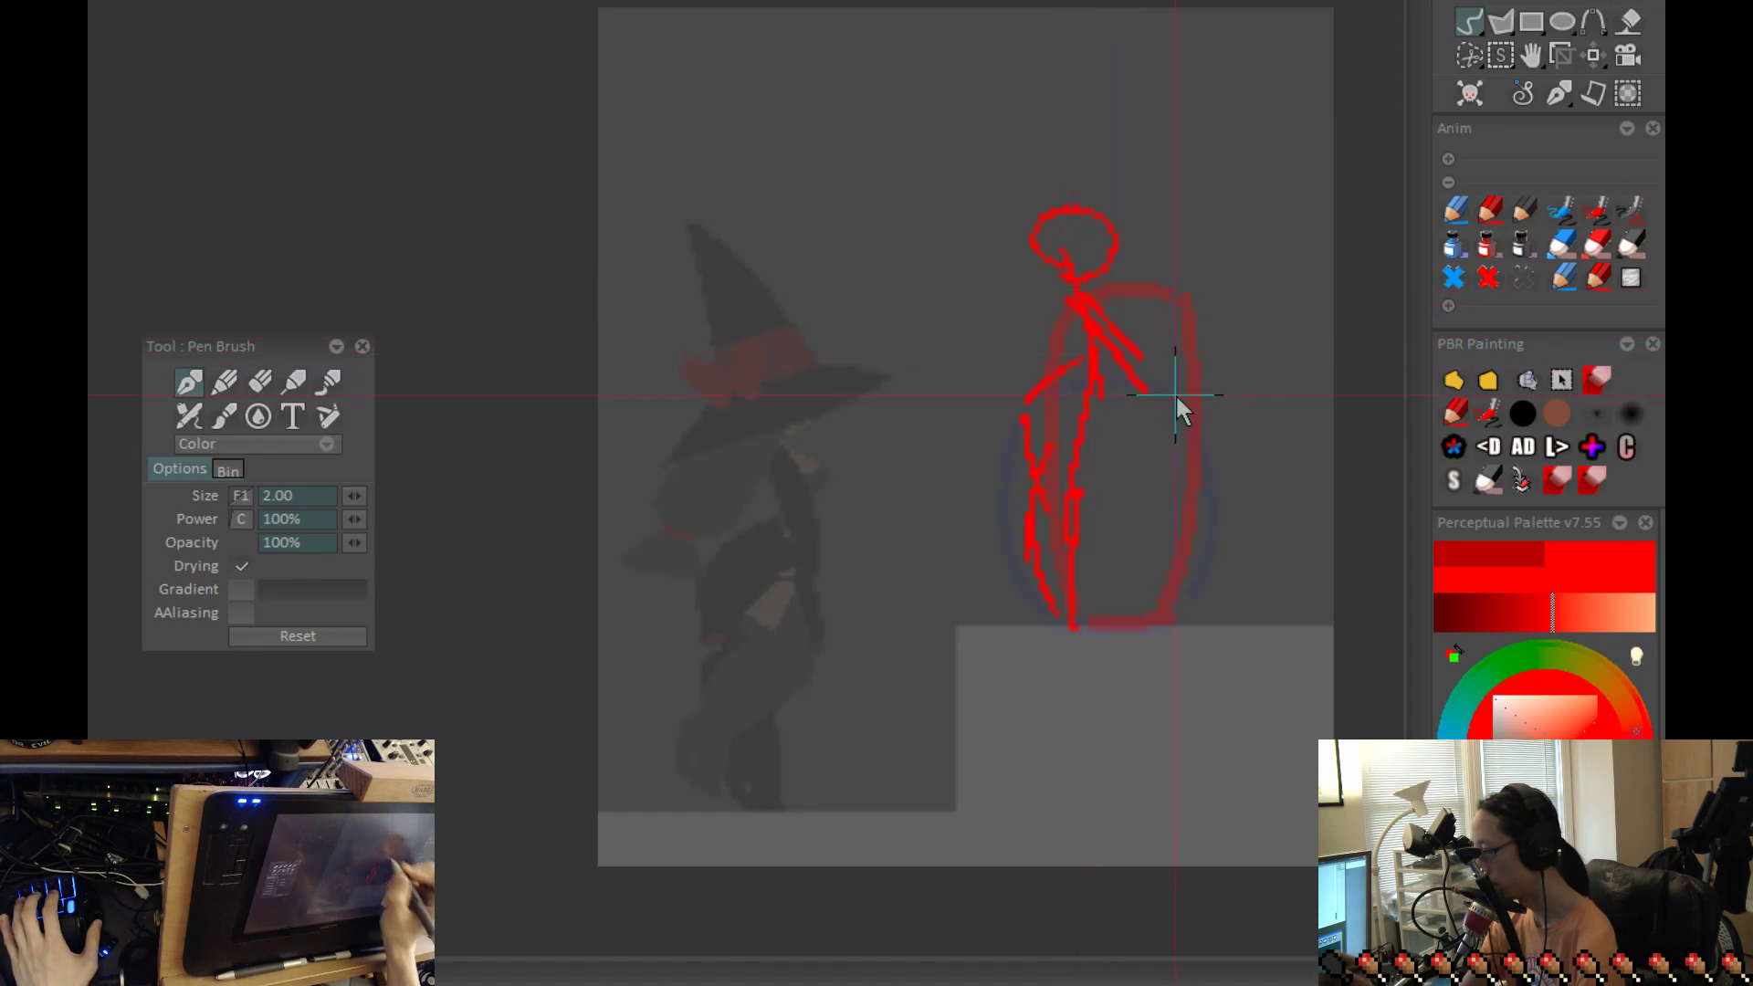
# Step: Step back and forth through the jump's pose frames to examine how the arm moves from takeoff to landing
pyautogui.press('Right')
pyautogui.press('Right')
pyautogui.press('Left')
pyautogui.press('Left')
pyautogui.press('Right')
pyautogui.press('Left')
pyautogui.press('Left')
pyautogui.press('Left')
pyautogui.press('Right')
pyautogui.press('Right')
pyautogui.press('Right')
pyautogui.press('Right')
pyautogui.press('Left')
pyautogui.press('Right')
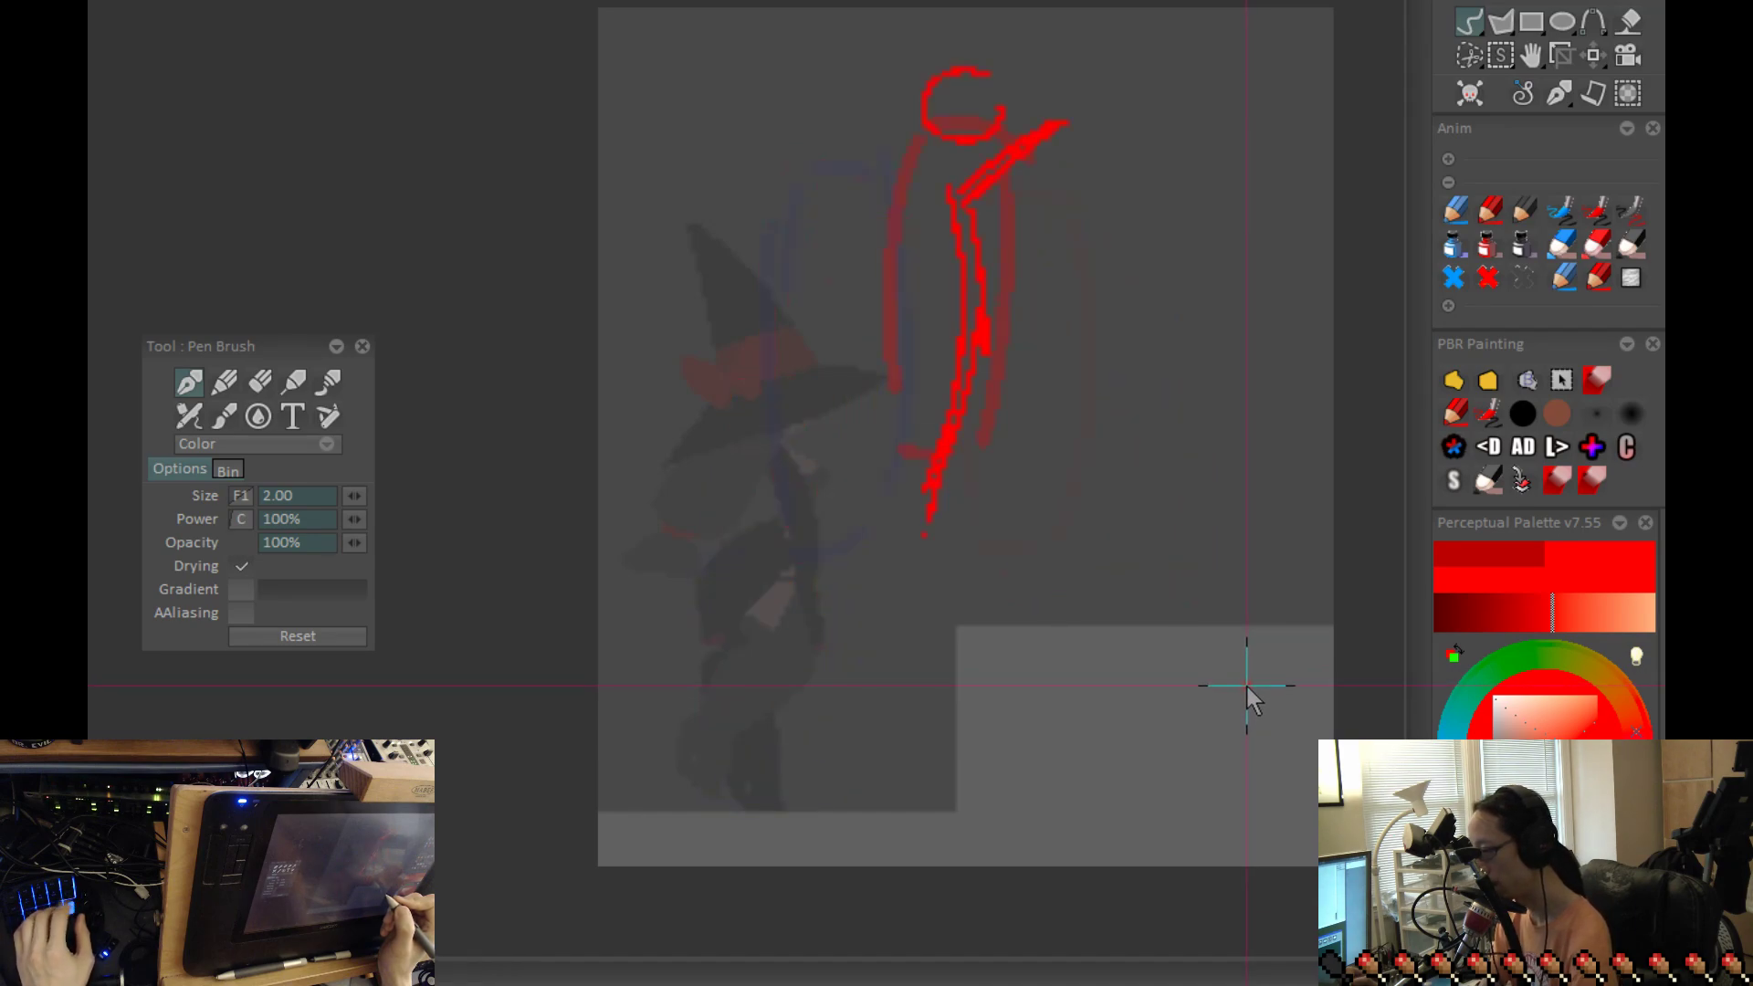
pyautogui.press('Right')
pyautogui.press('Right')
pyautogui.press('Right')
pyautogui.press('Right')
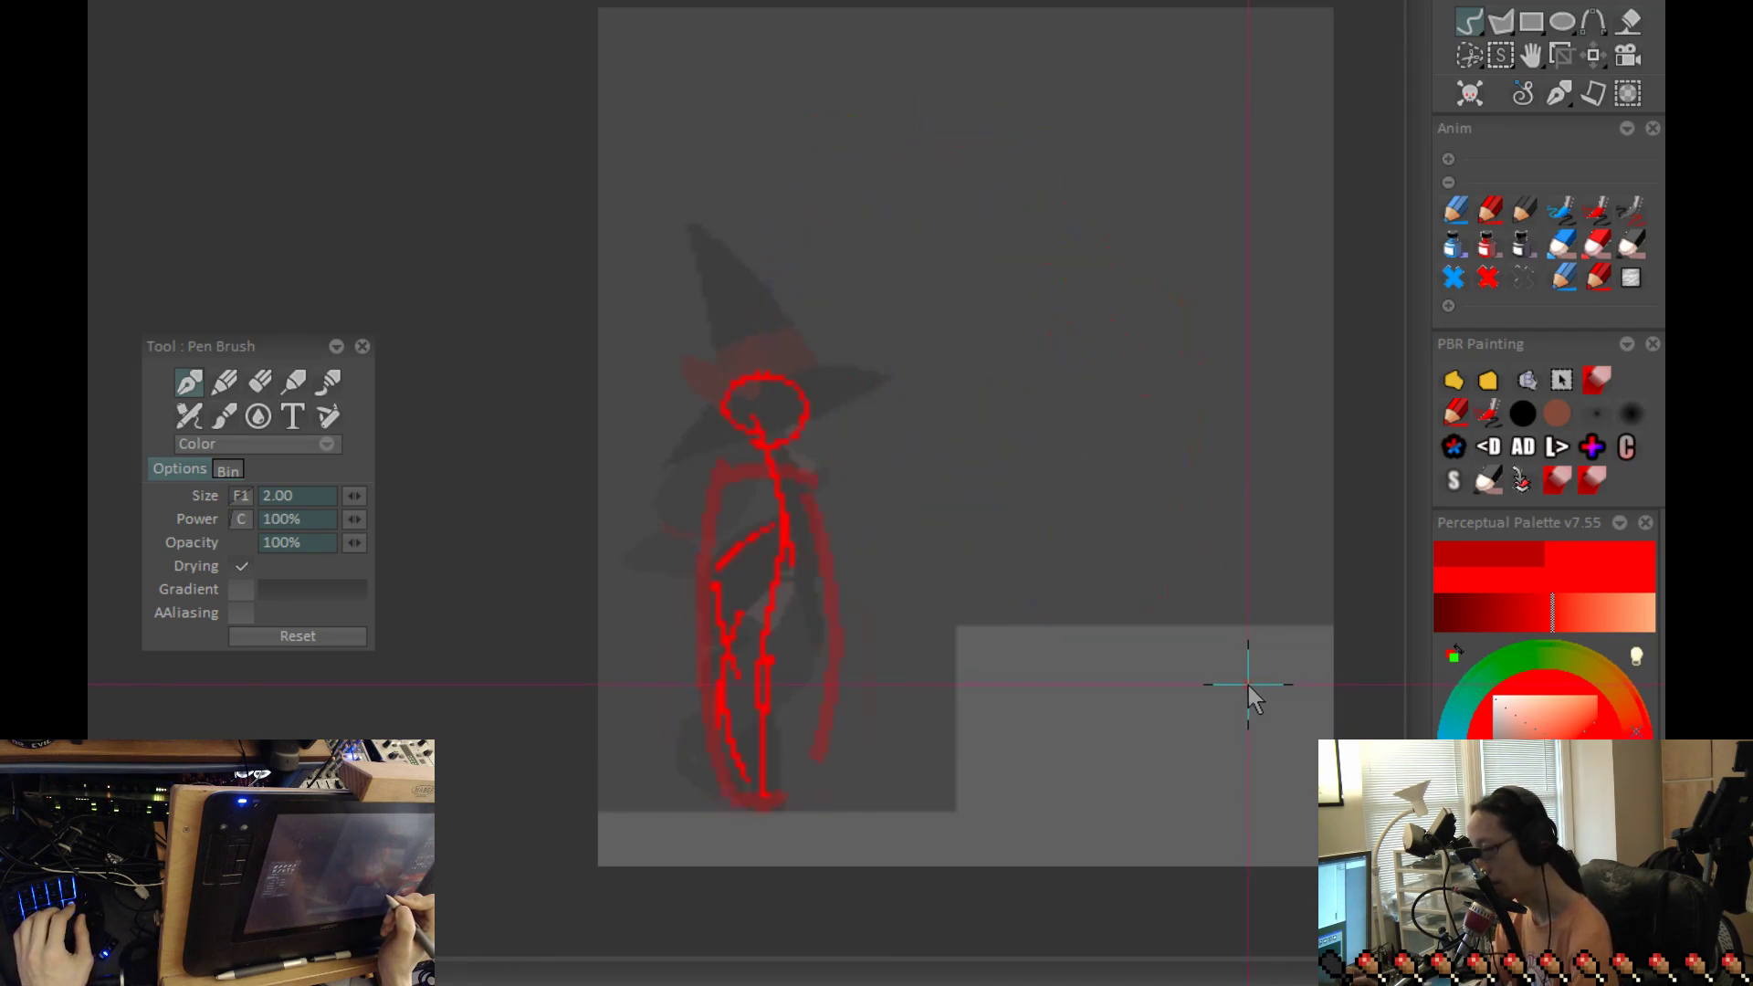